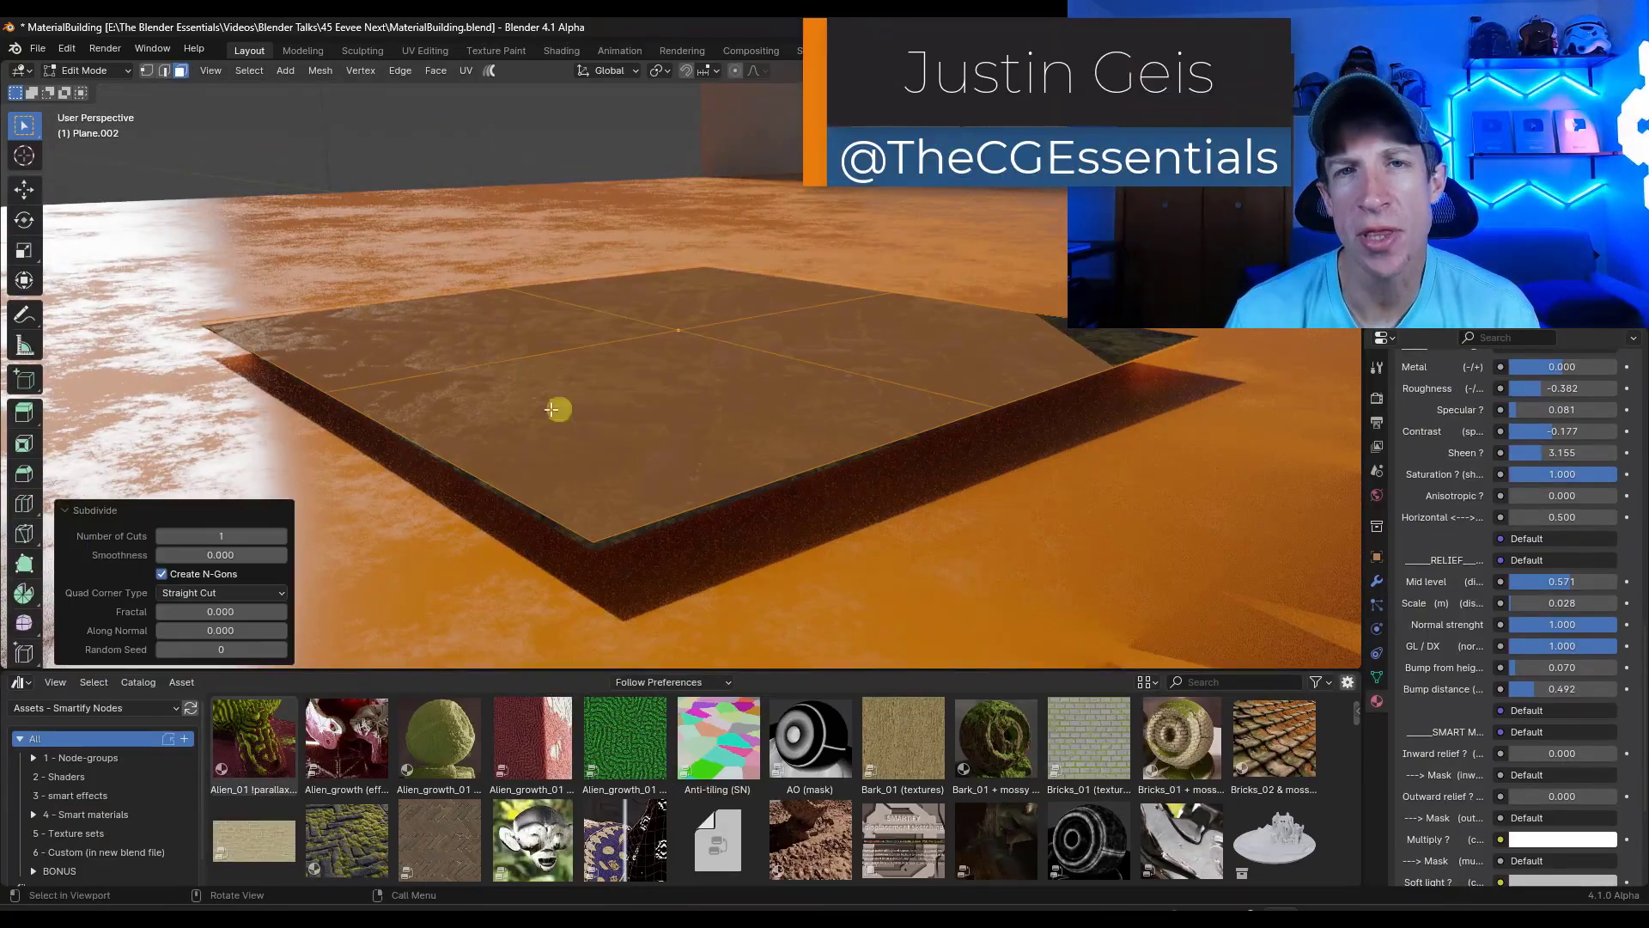
# Raise the brick plane's displacement mid level to 0.602 and nudge the plane up along Z
pyautogui.keyDown('ctrl'); pyautogui.scroll(5, 275, 534); pyautogui.keyUp('ctrl')
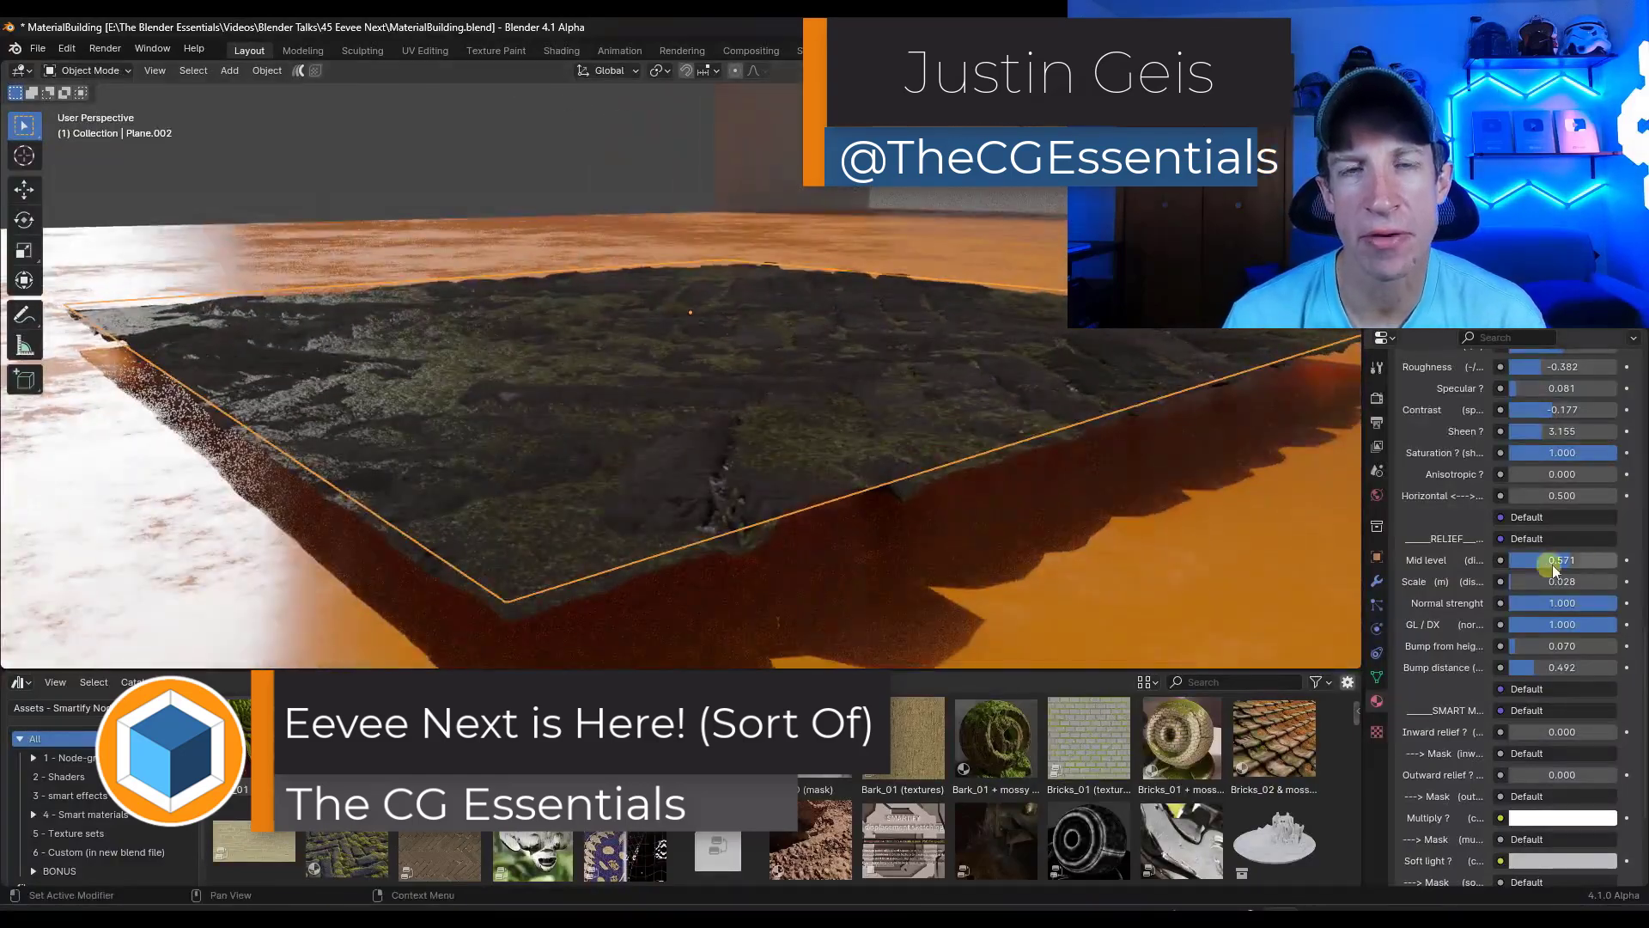
pyautogui.moveTo(1555, 567); pyautogui.dragTo(1561, 571)
pyautogui.press('g')
pyautogui.press('z')
pyautogui.click(837, 413)
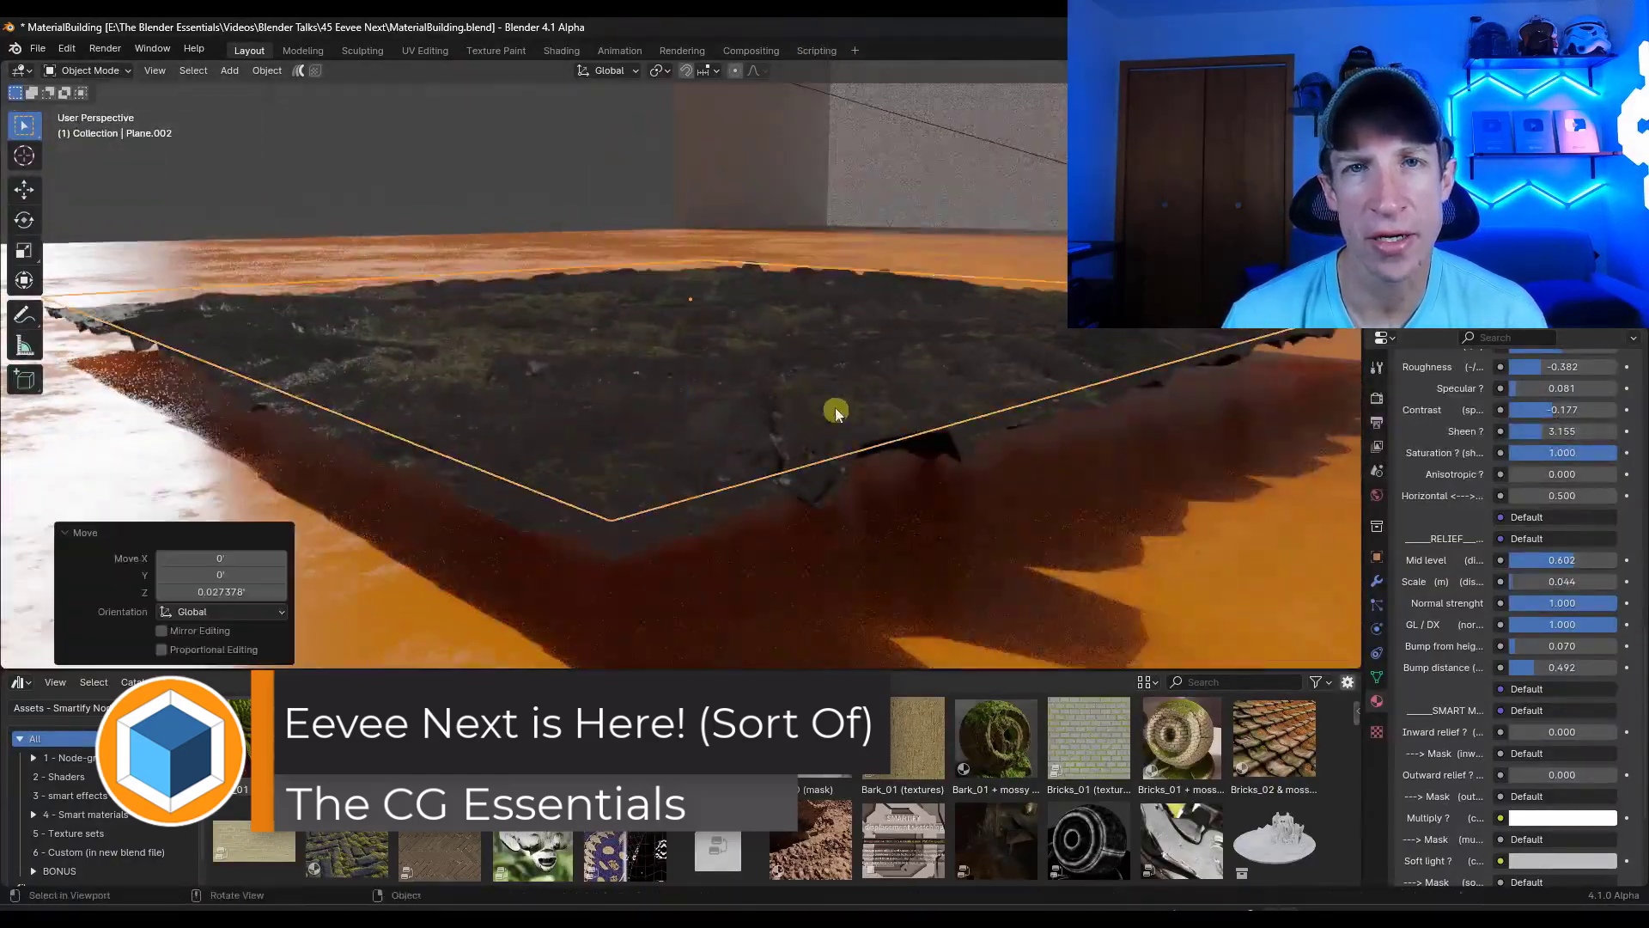
pyautogui.moveTo(838, 412); pyautogui.dragTo(799, 434, button='middle')
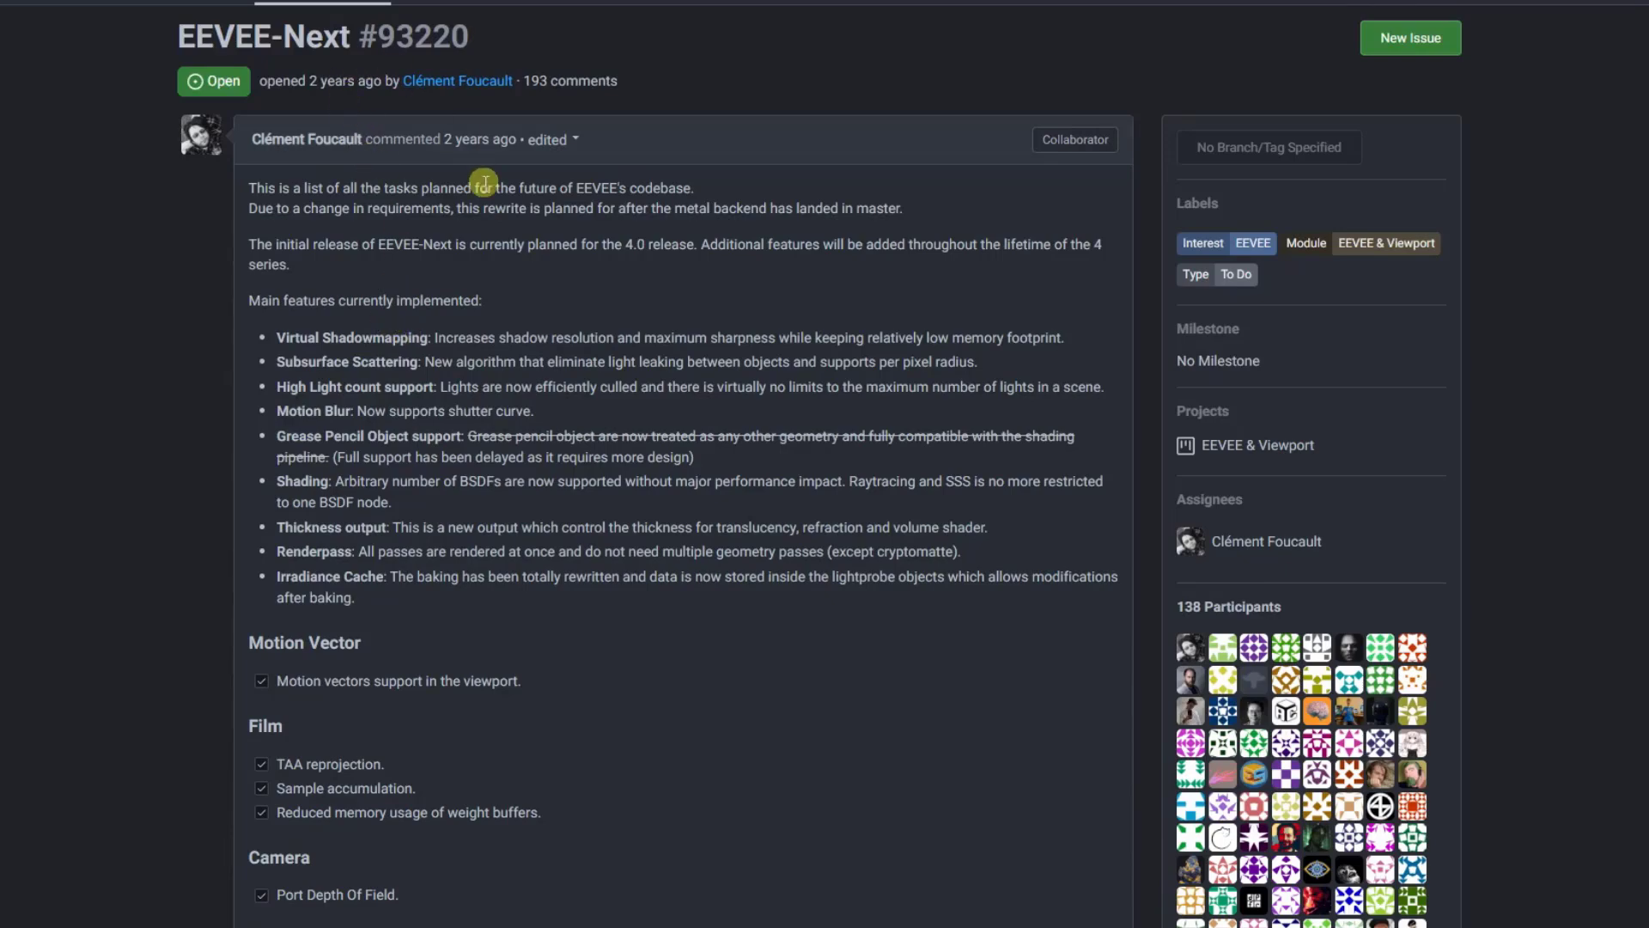
pyautogui.scroll(3, 485, 182)
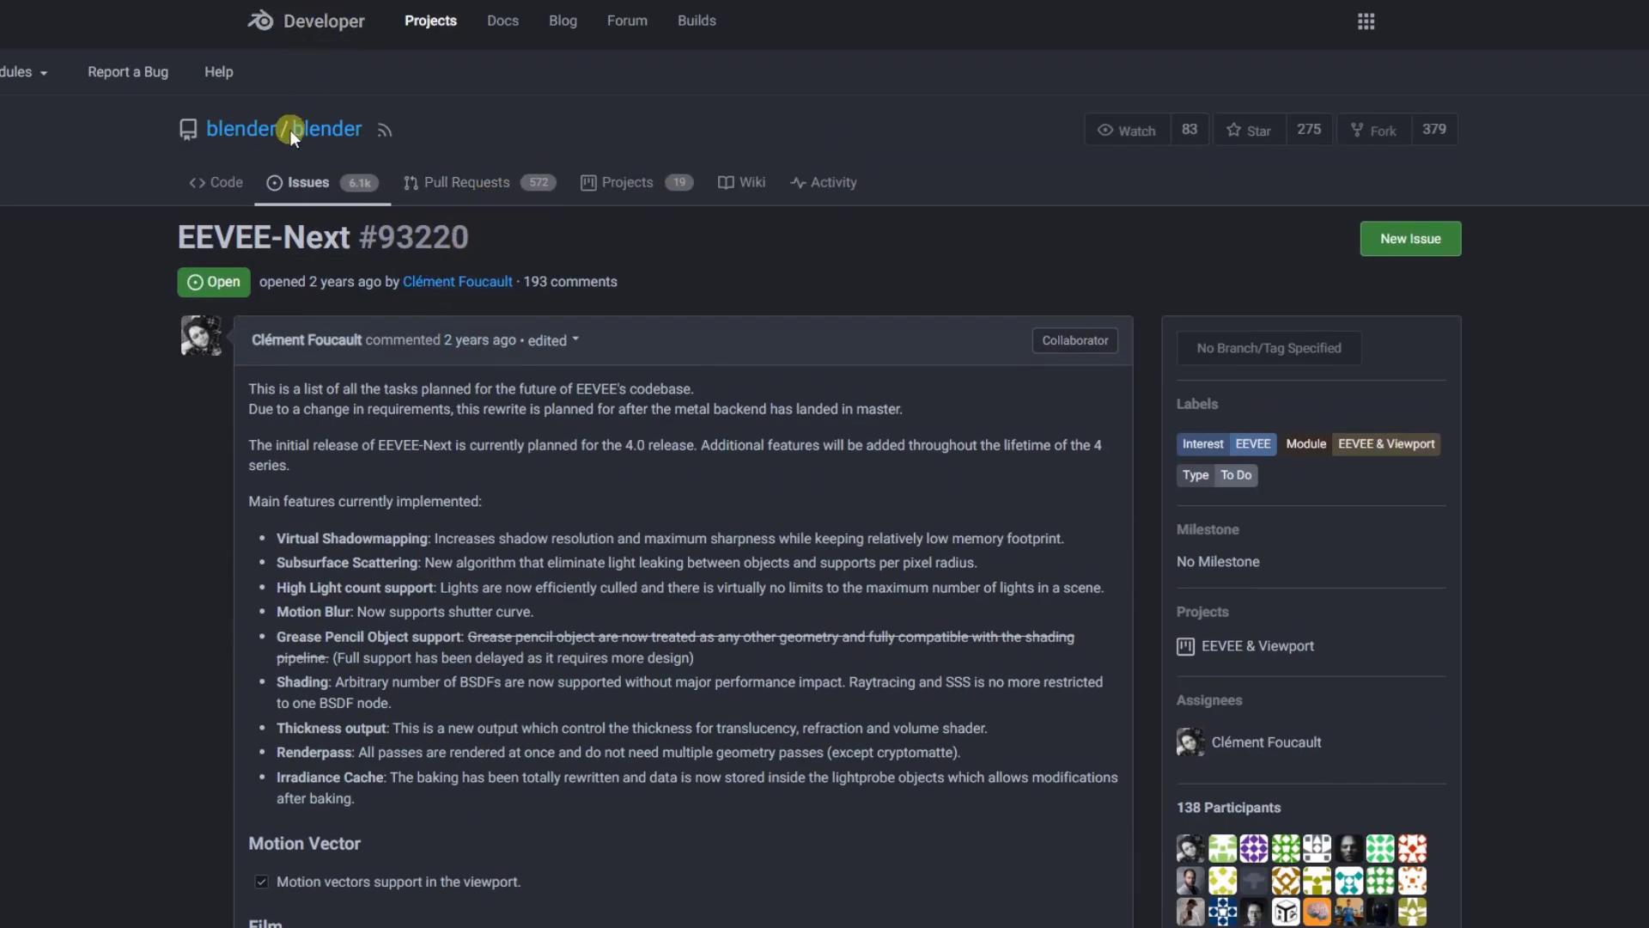
pyautogui.scroll(-2, 431, 318)
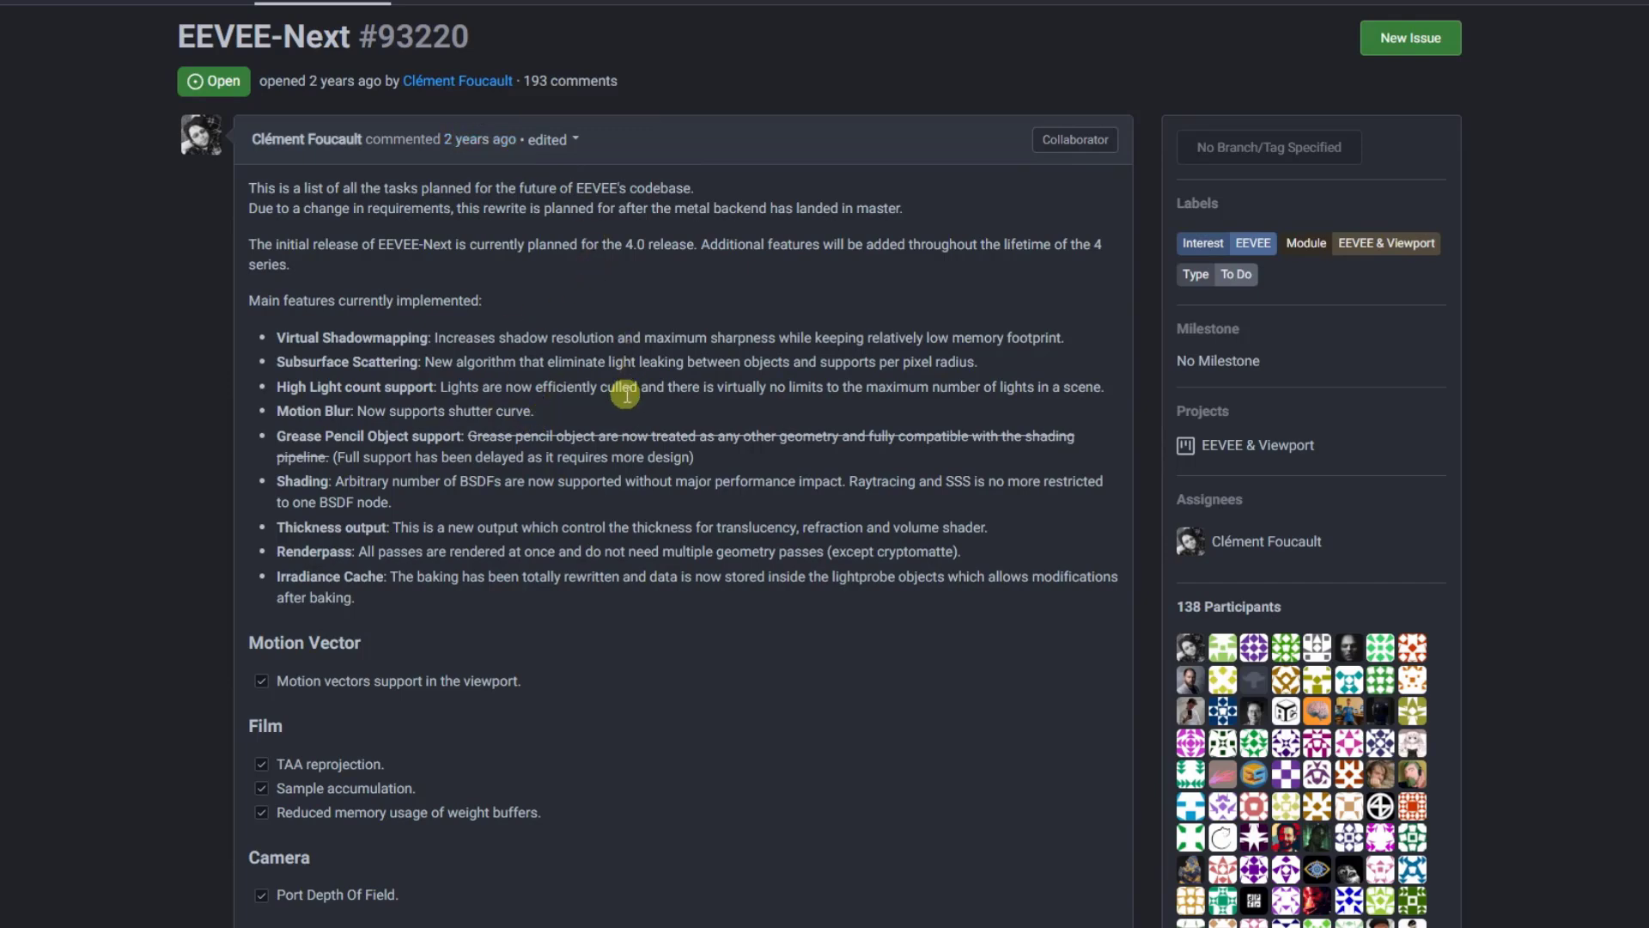
pyautogui.scroll(-1, 634, 390)
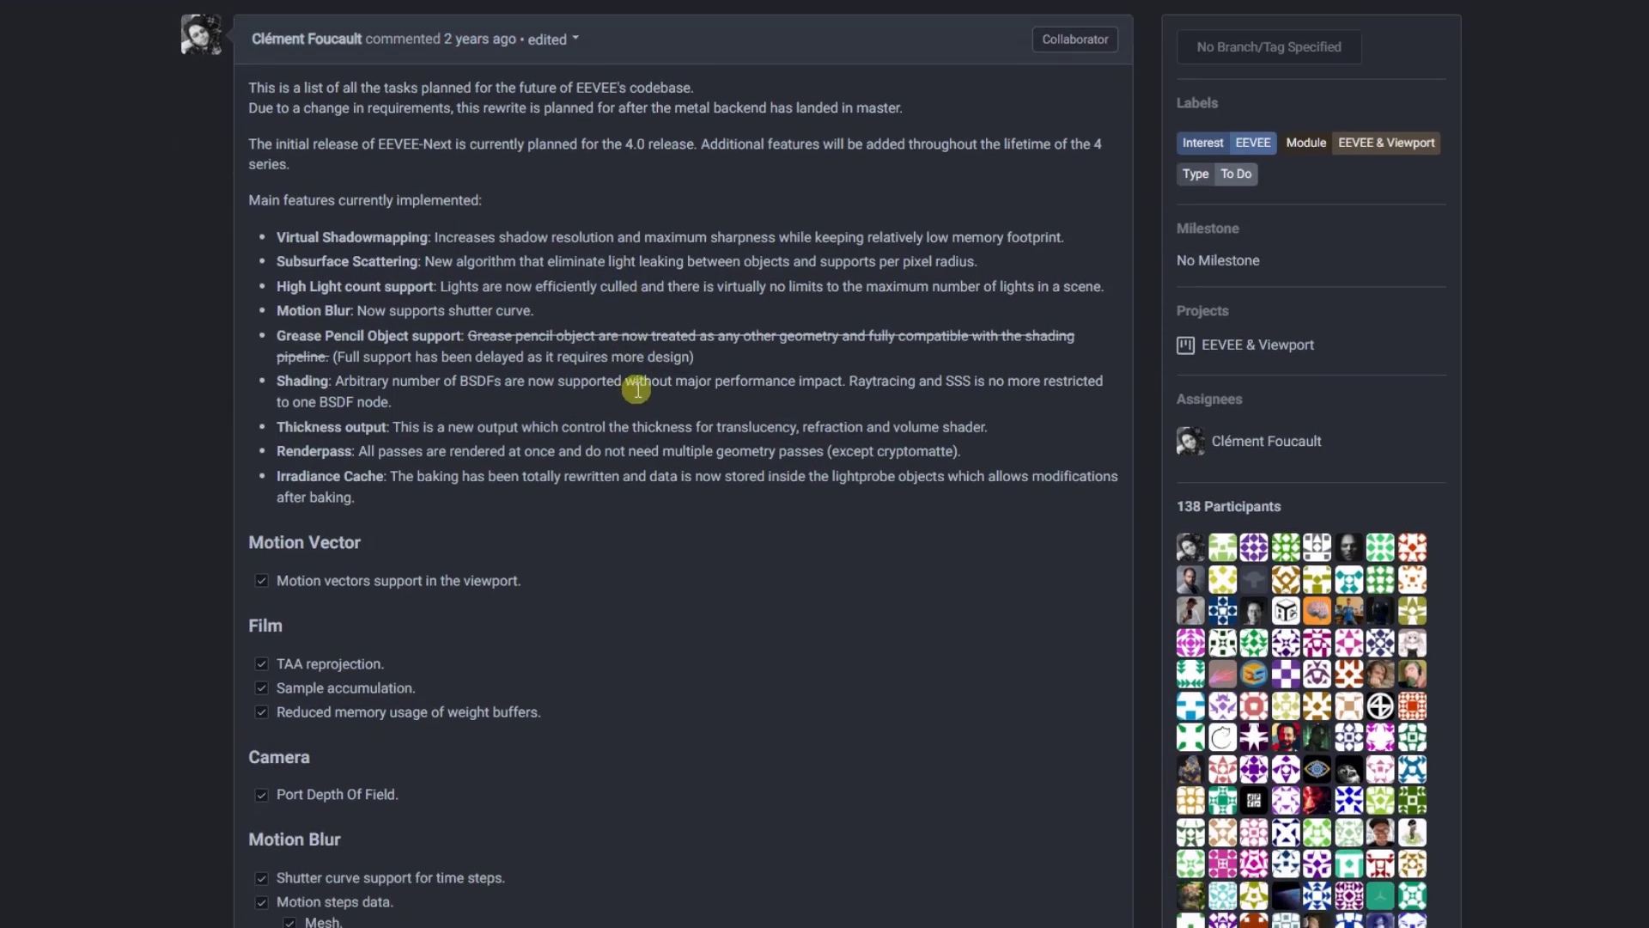
pyautogui.scroll(1, 636, 389)
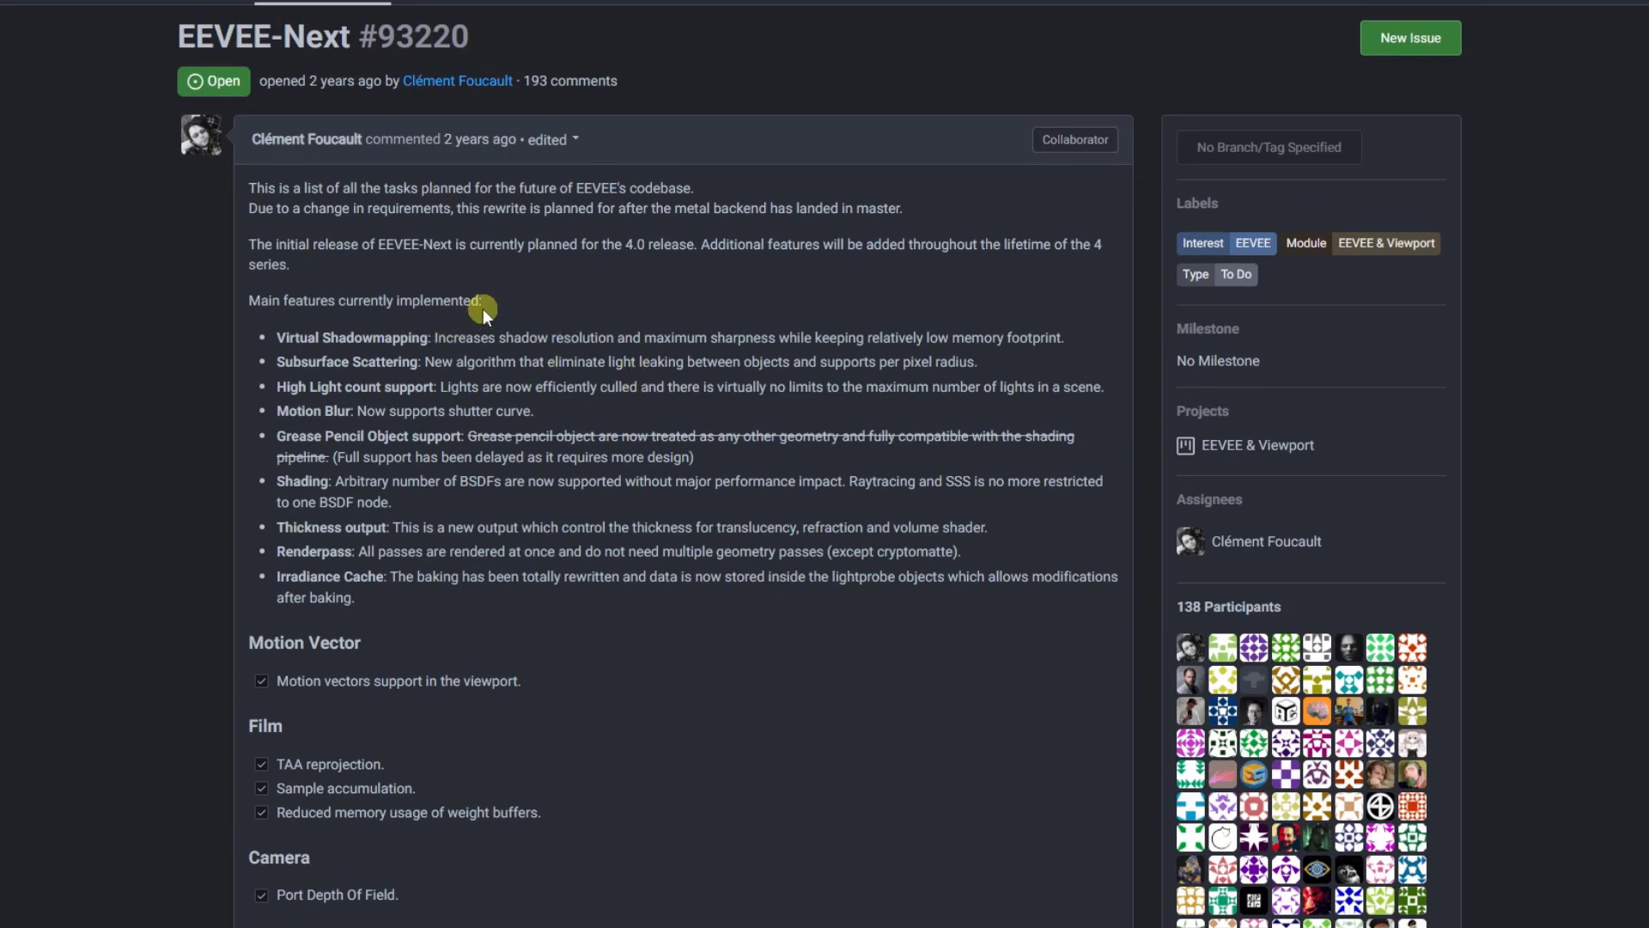
# Go from the blender.org homepage through Download to the experimental Daily Builds page
pyautogui.click(781, 4)
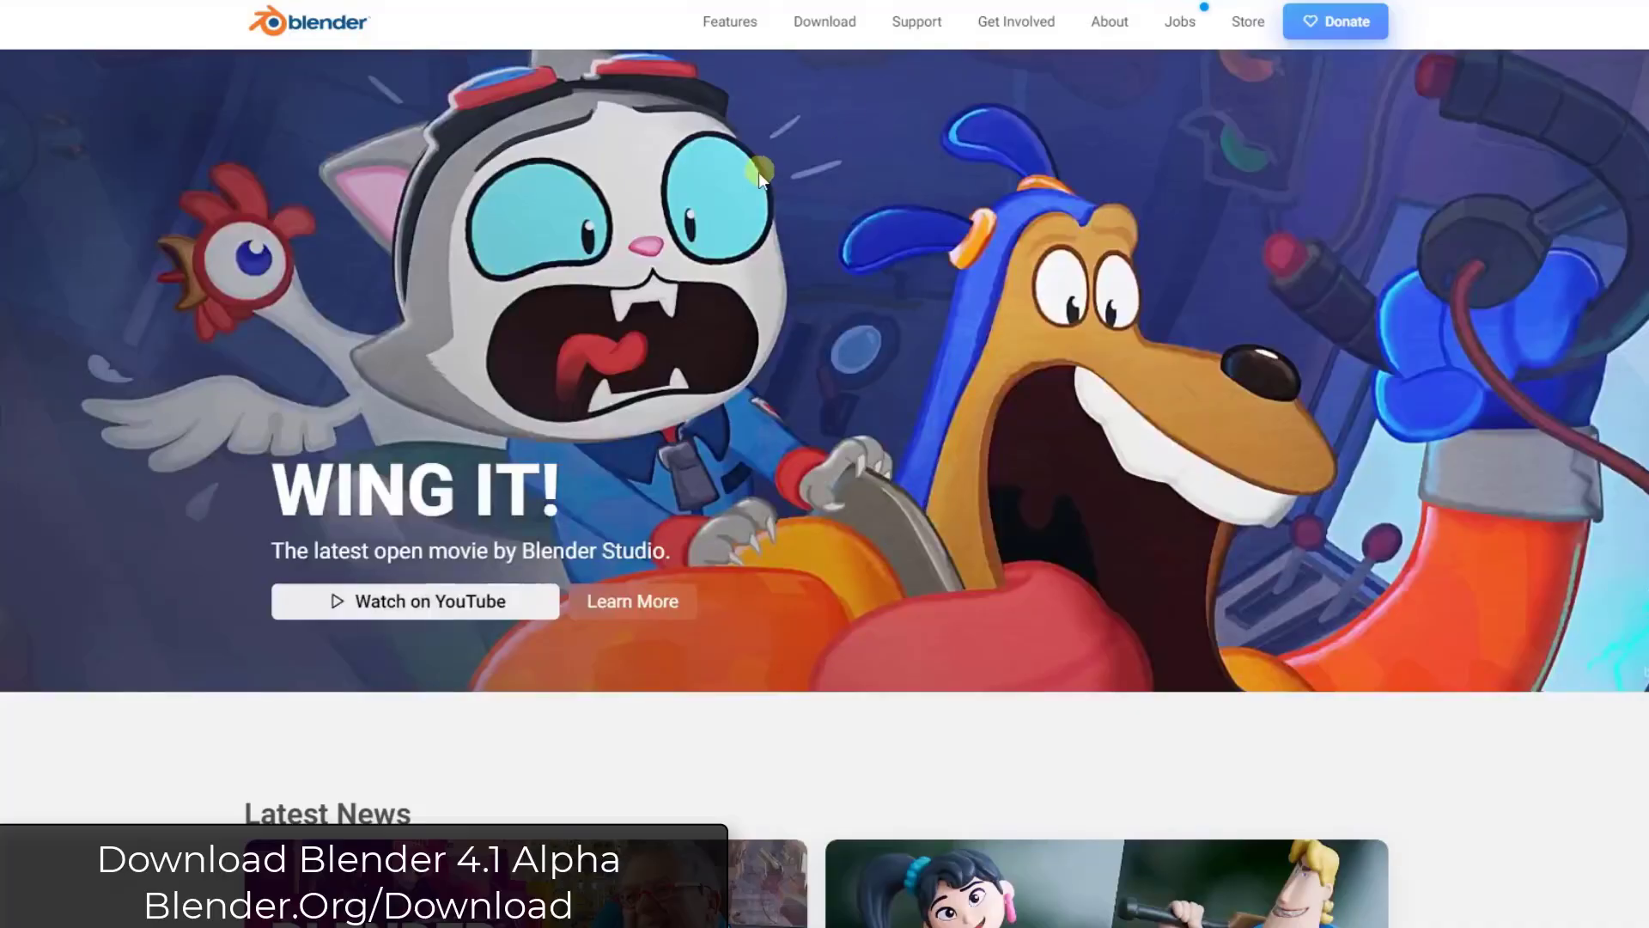
pyautogui.click(825, 23)
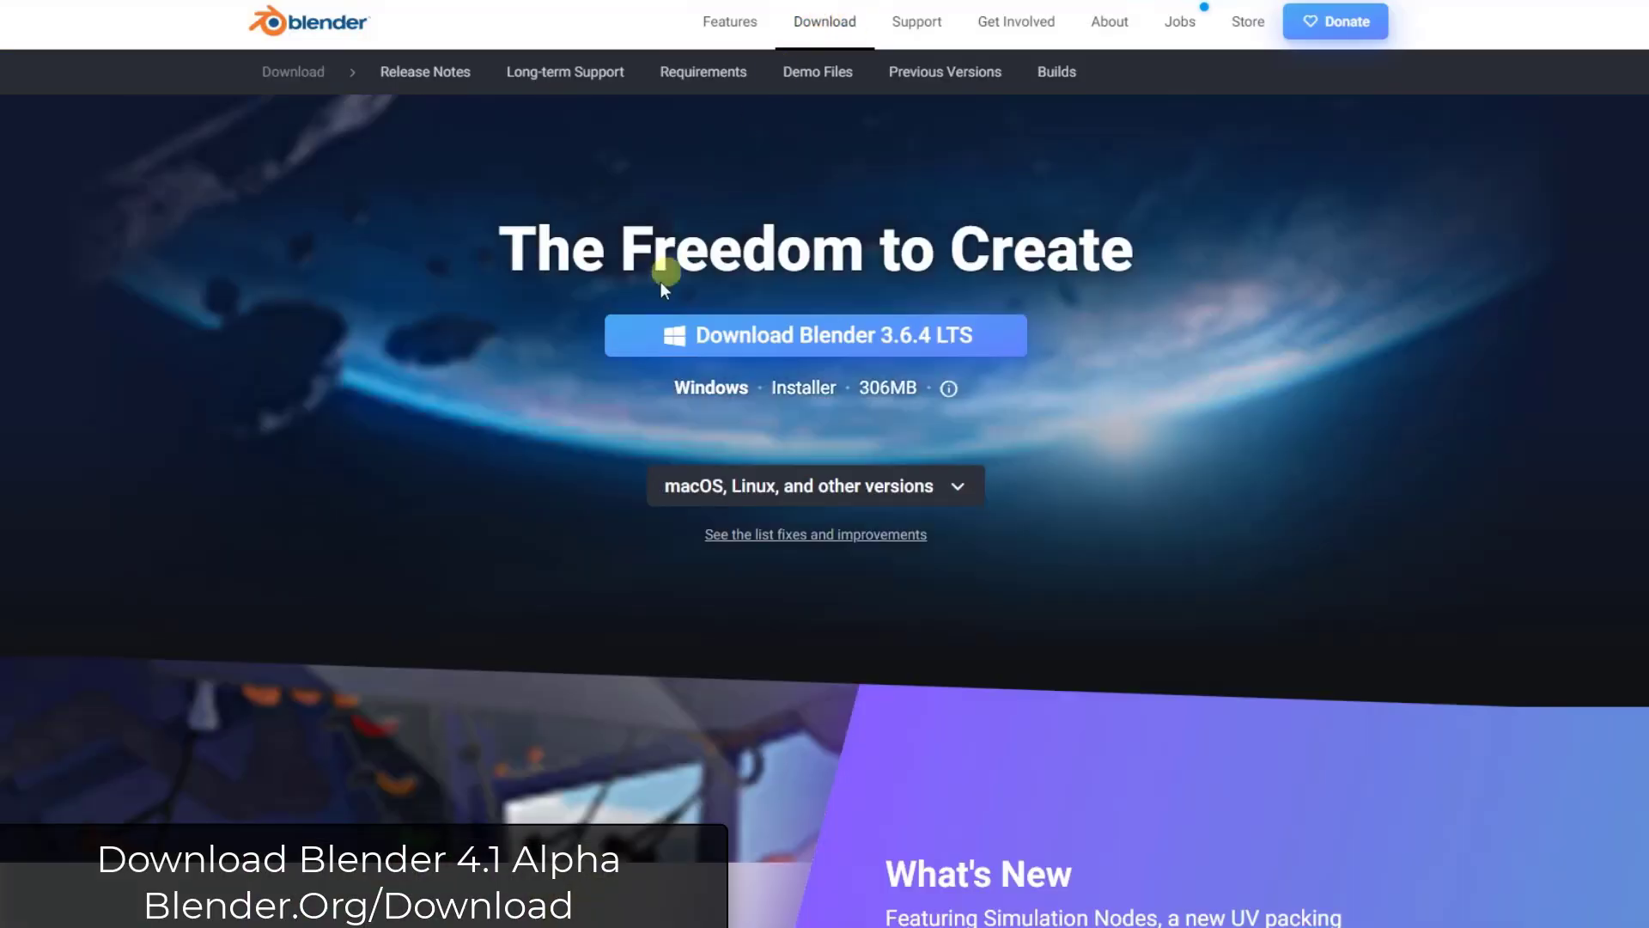
pyautogui.scroll(-10, 662, 275)
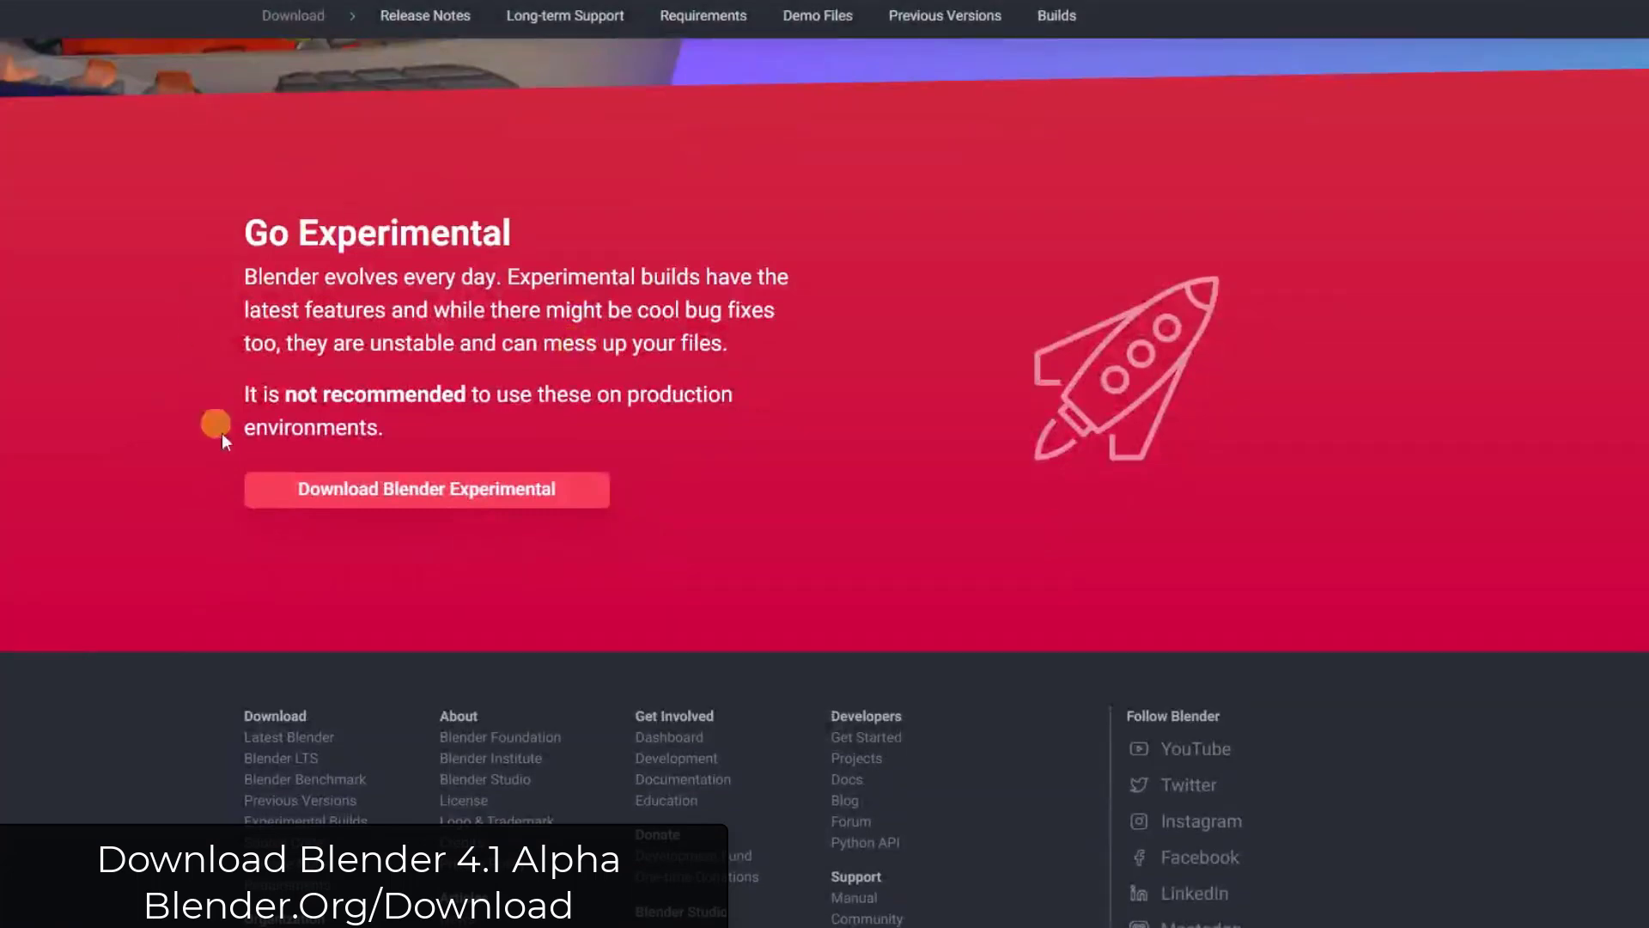
pyautogui.click(434, 491)
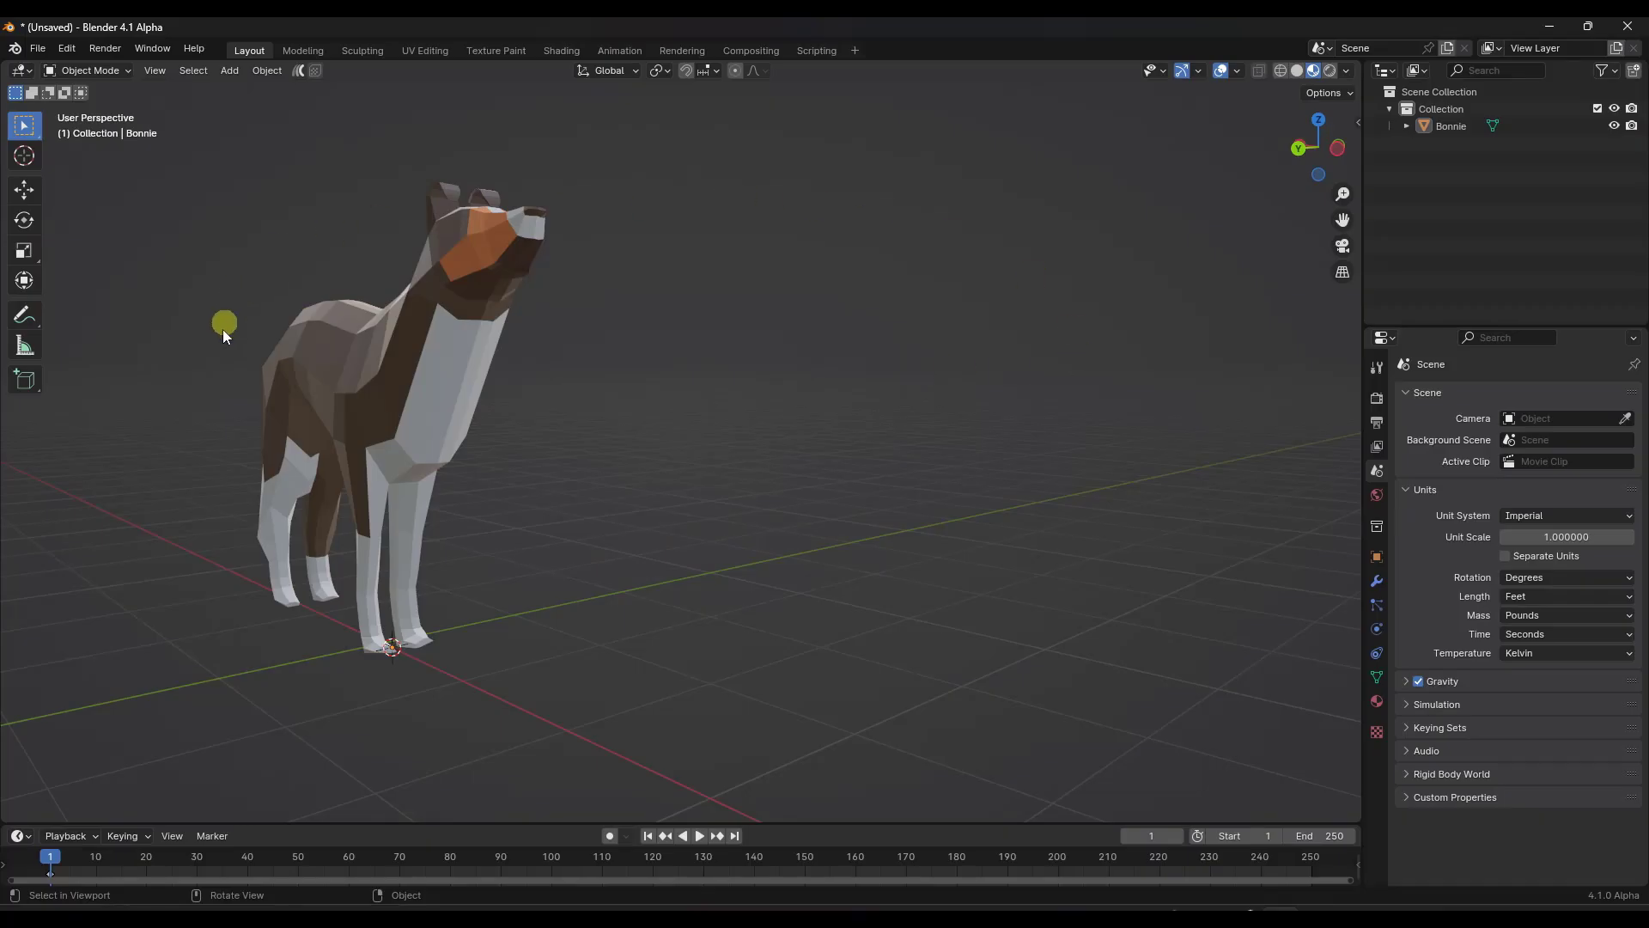
# Widen the properties area, show Render Properties and list the available render engines
pyautogui.scroll(-1, 657, 400)
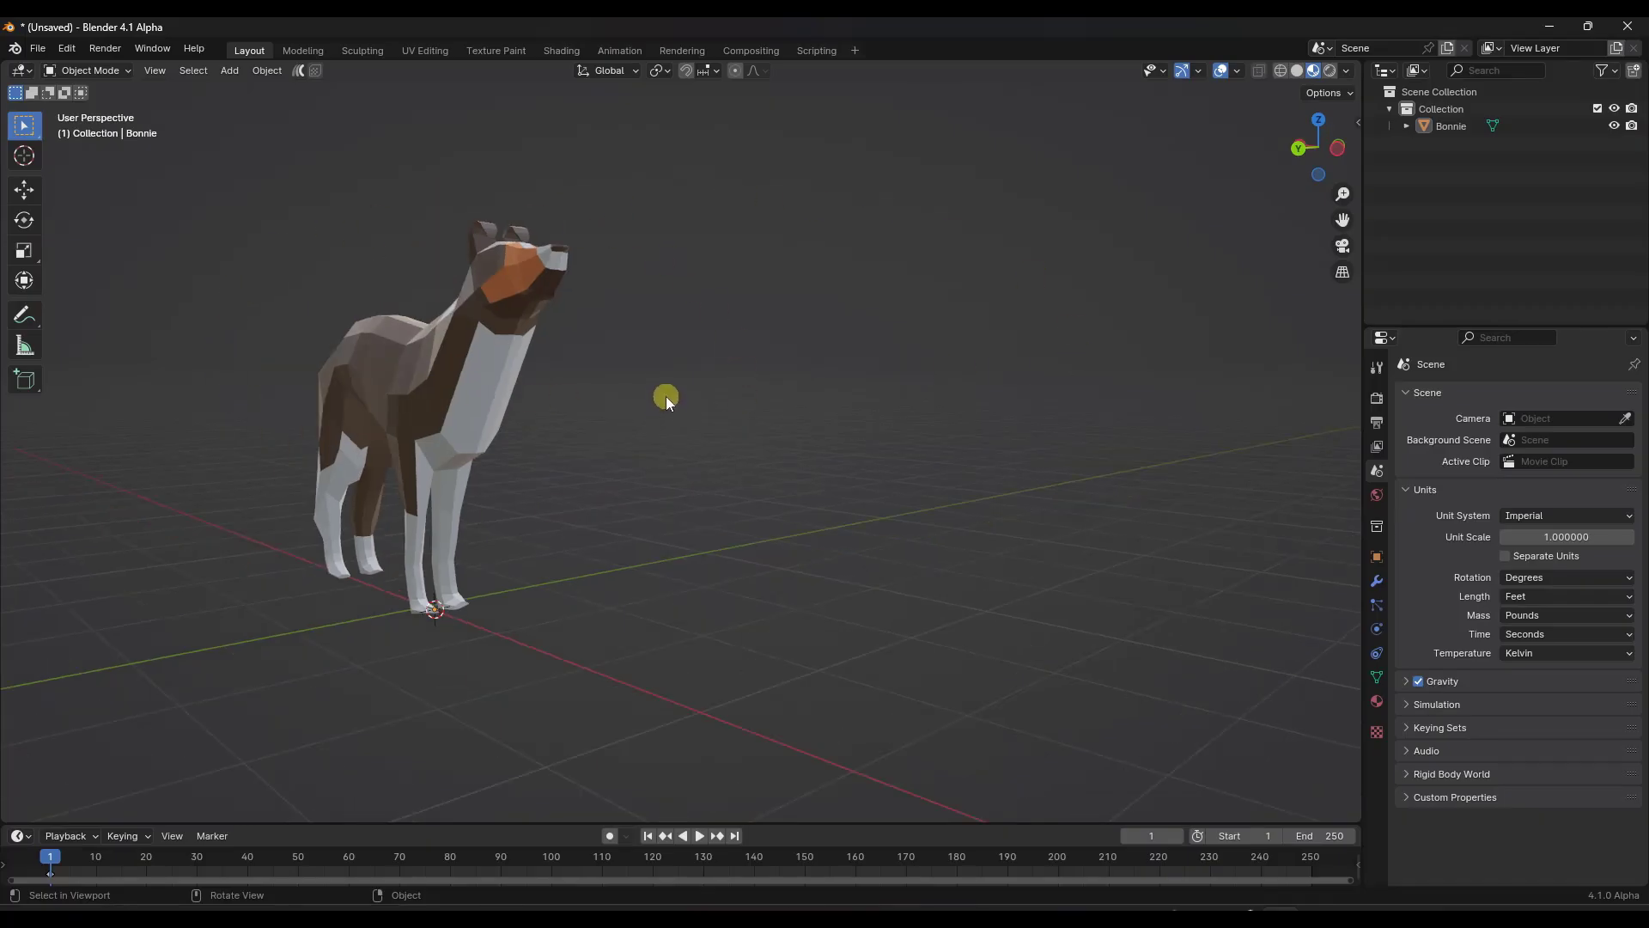
pyautogui.scroll(1, 559, 388)
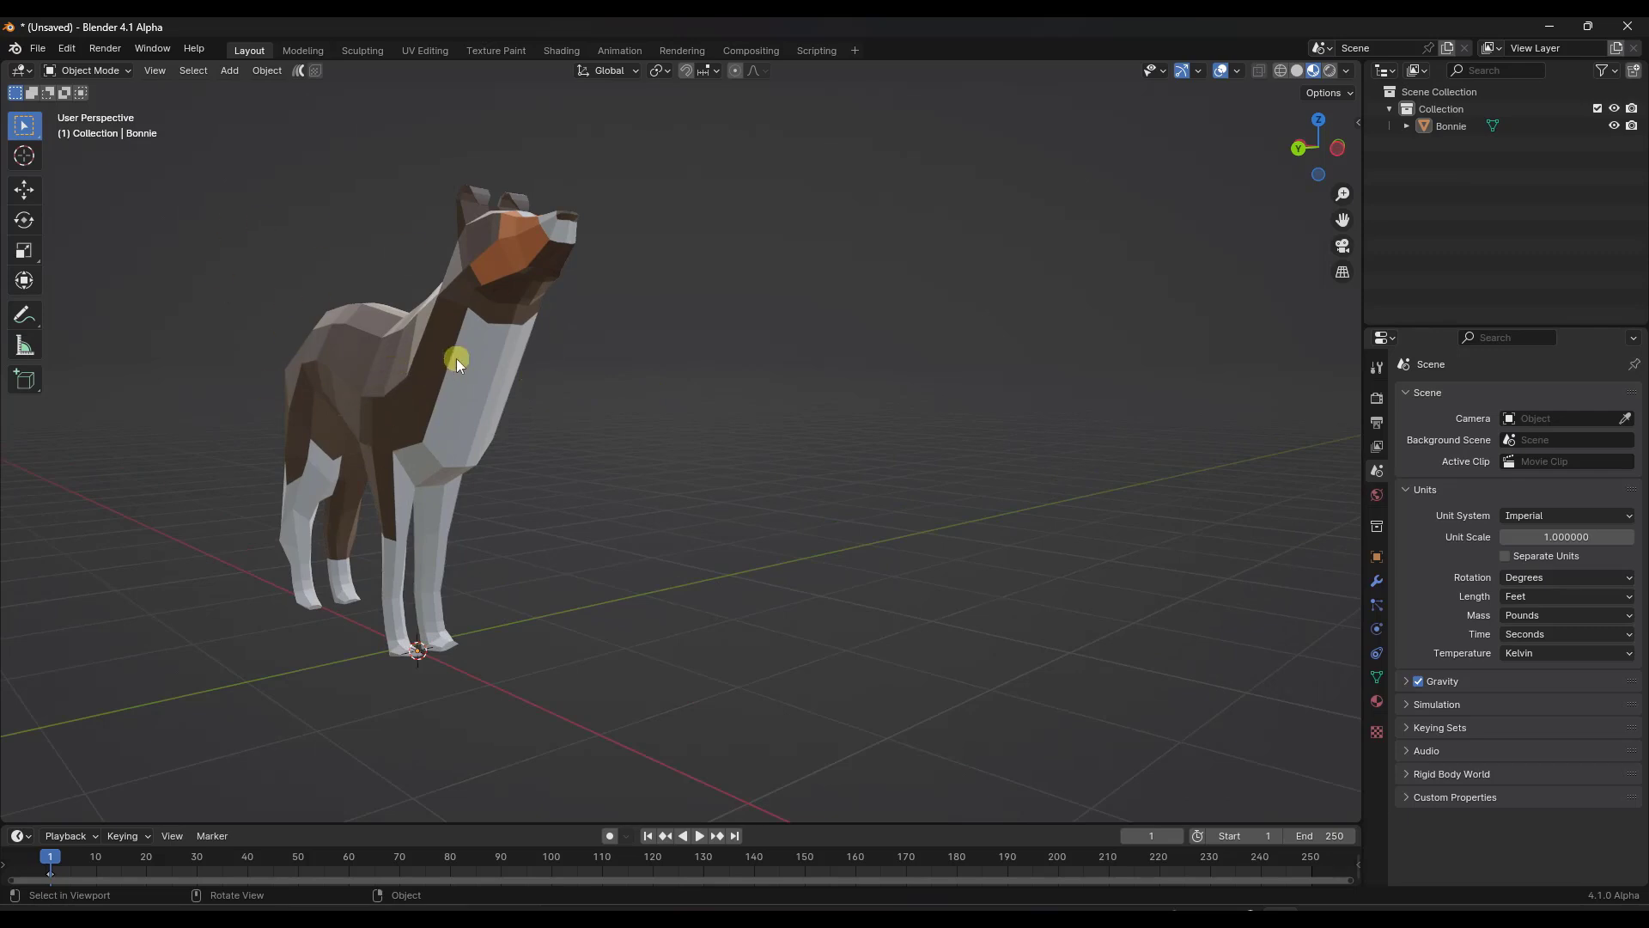
pyautogui.moveTo(456, 358); pyautogui.dragTo(452, 367, button='middle')
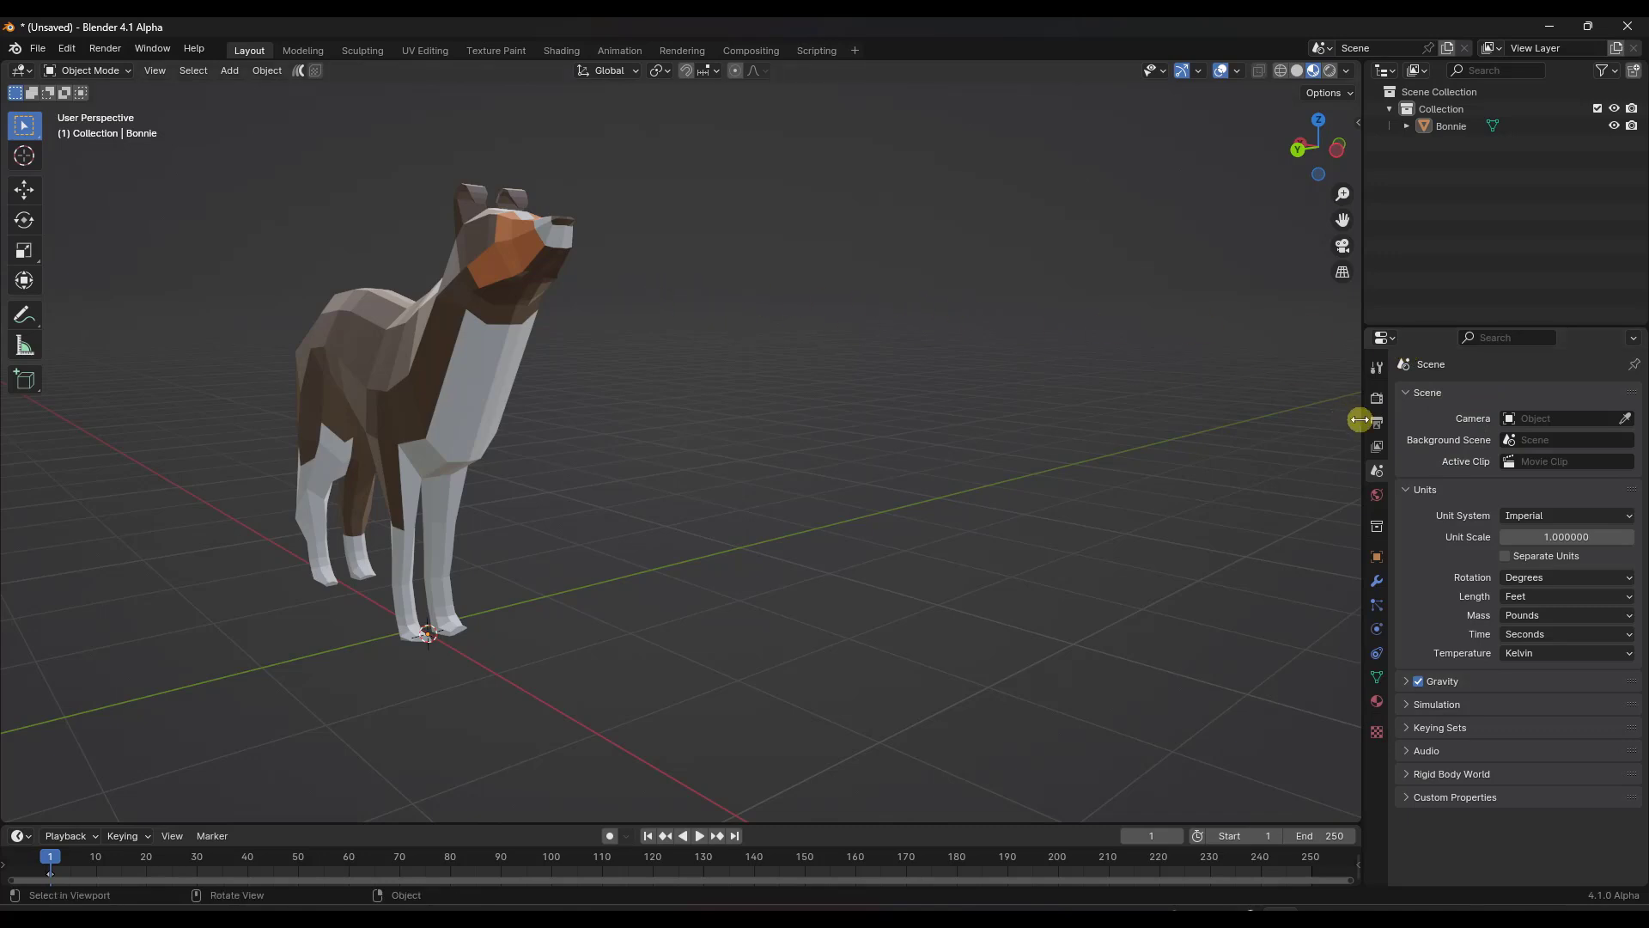
pyautogui.moveTo(1359, 419); pyautogui.dragTo(1296, 419)
pyautogui.click(1313, 400)
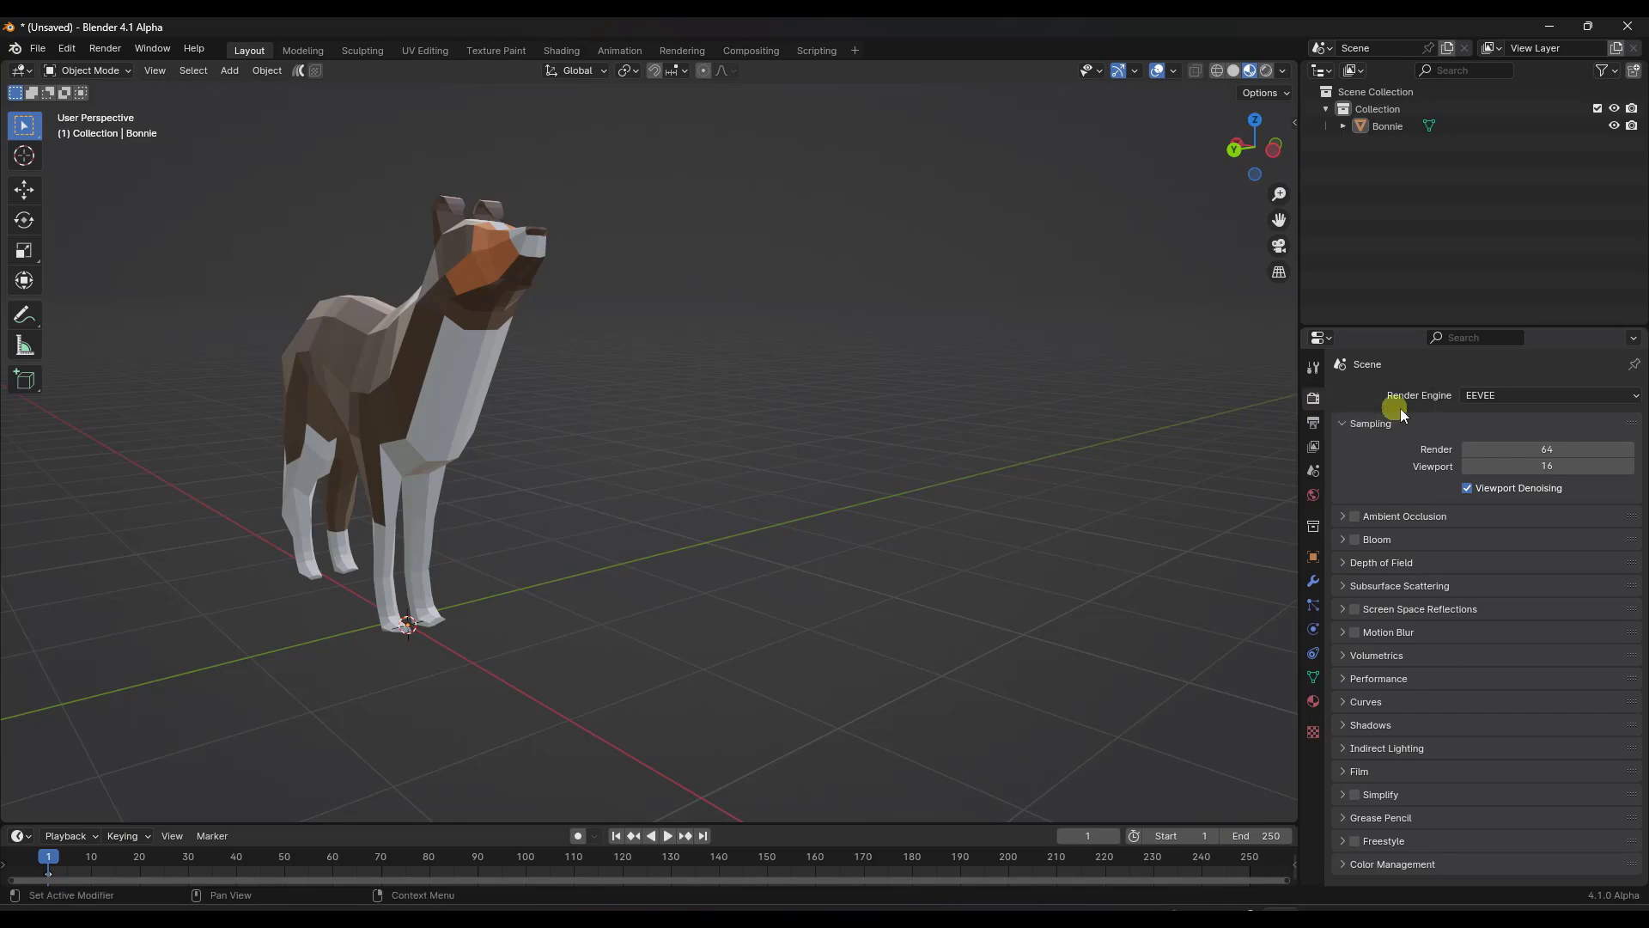
pyautogui.click(1493, 396)
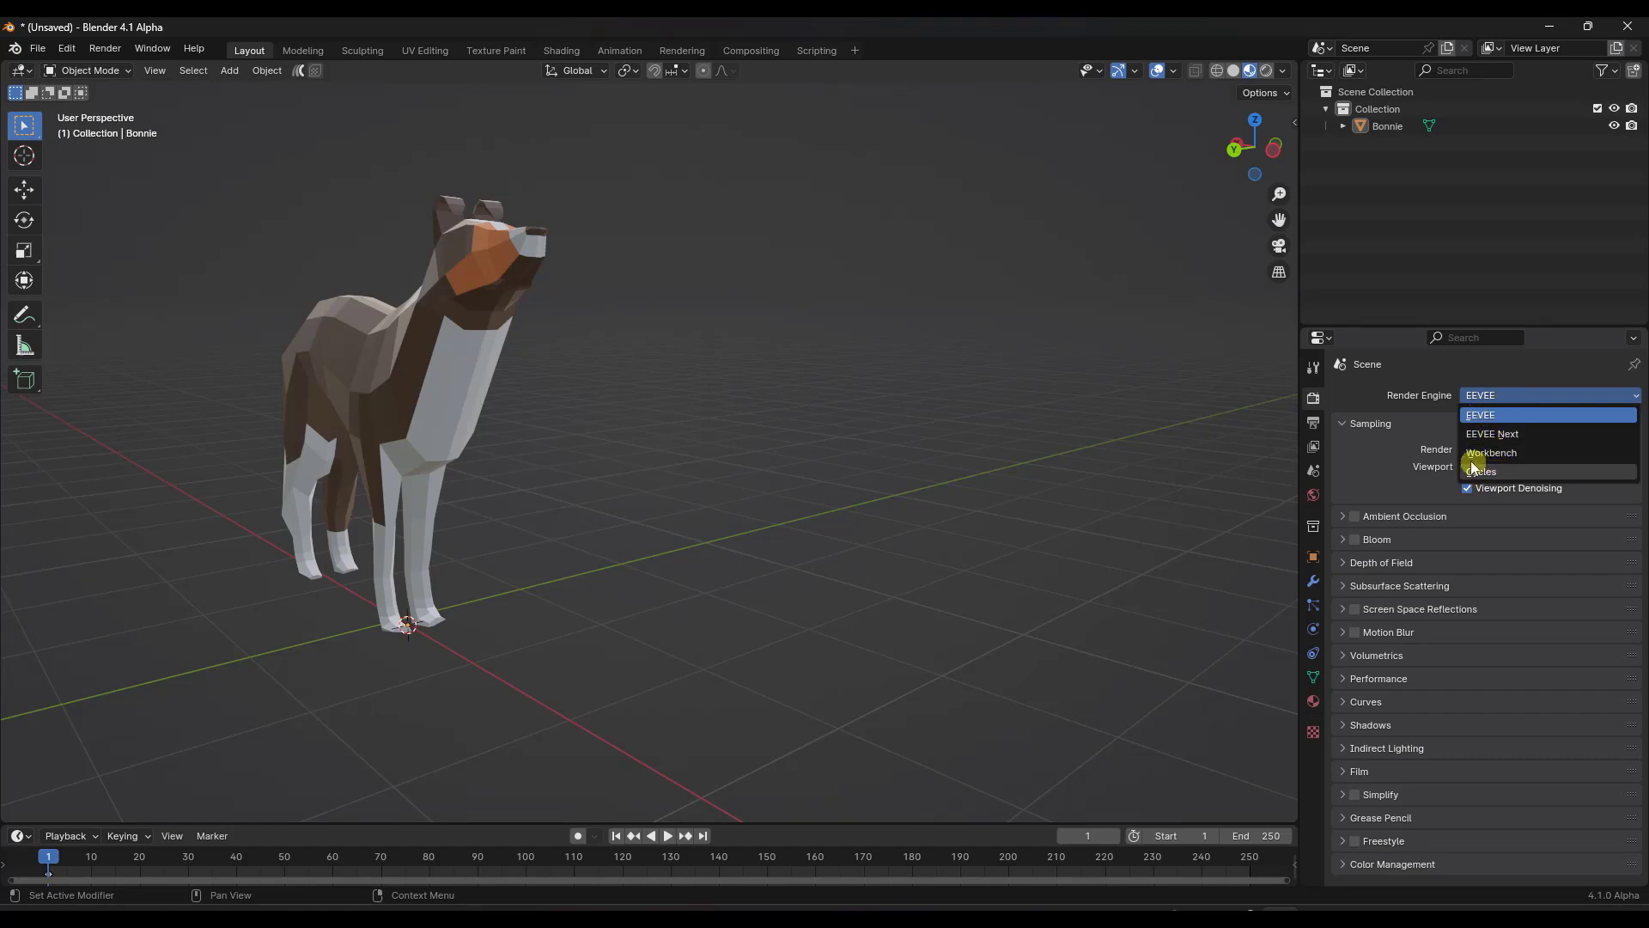
pyautogui.scroll(1, 612, 438)
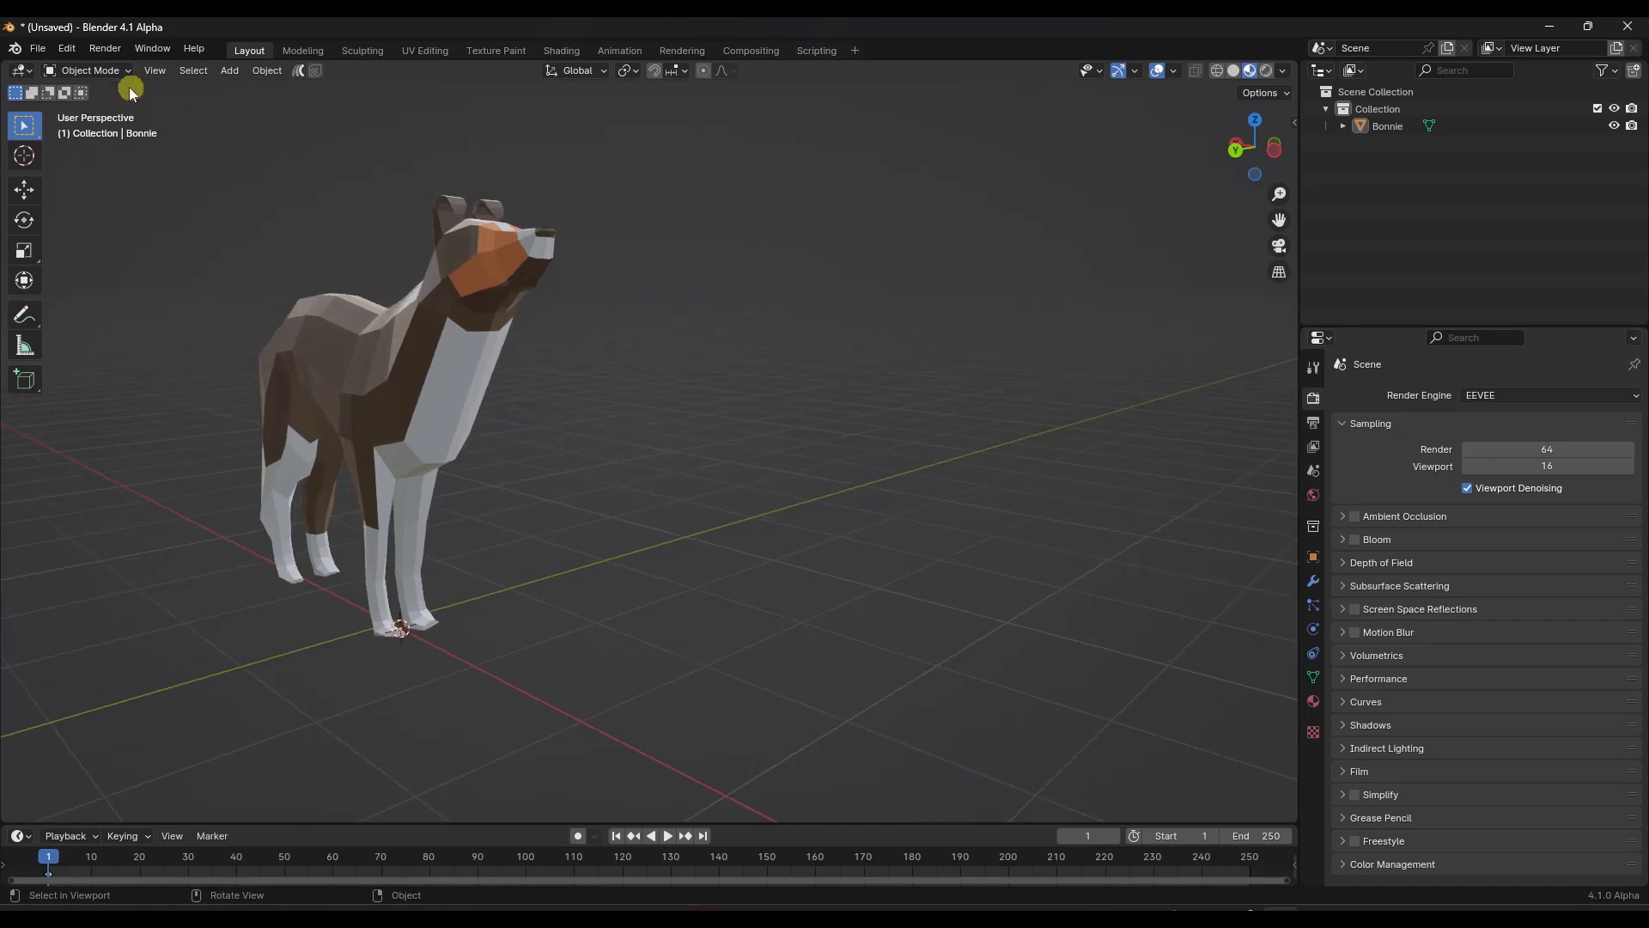
pyautogui.click(68, 50)
pyautogui.click(110, 287)
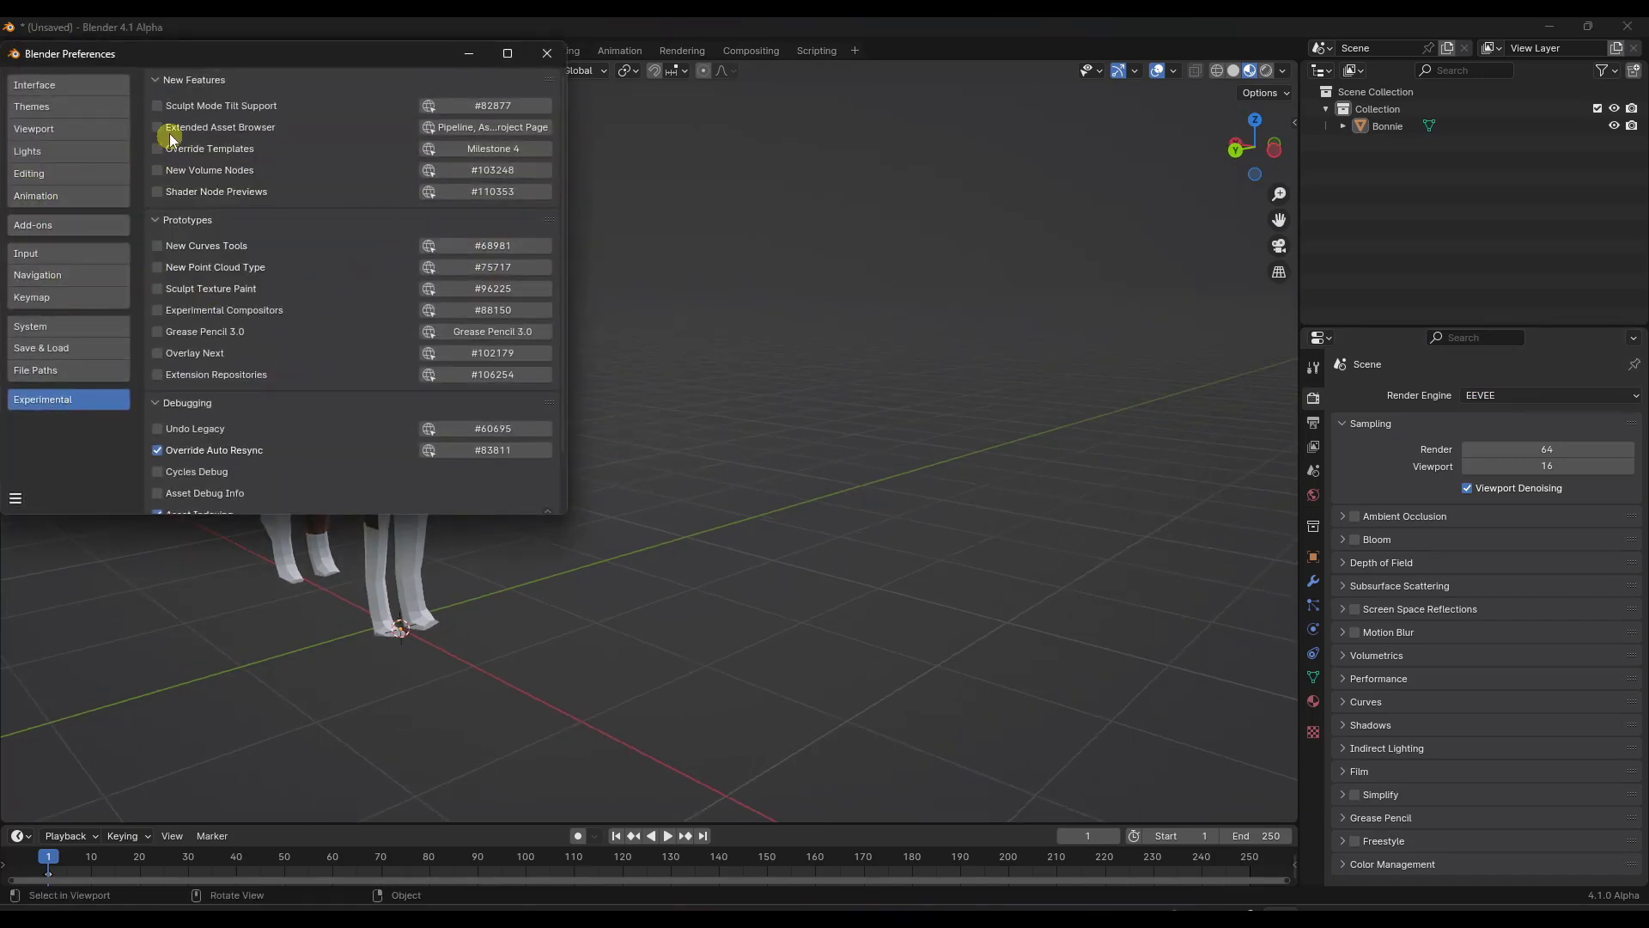
pyautogui.scroll(-2, 265, 378)
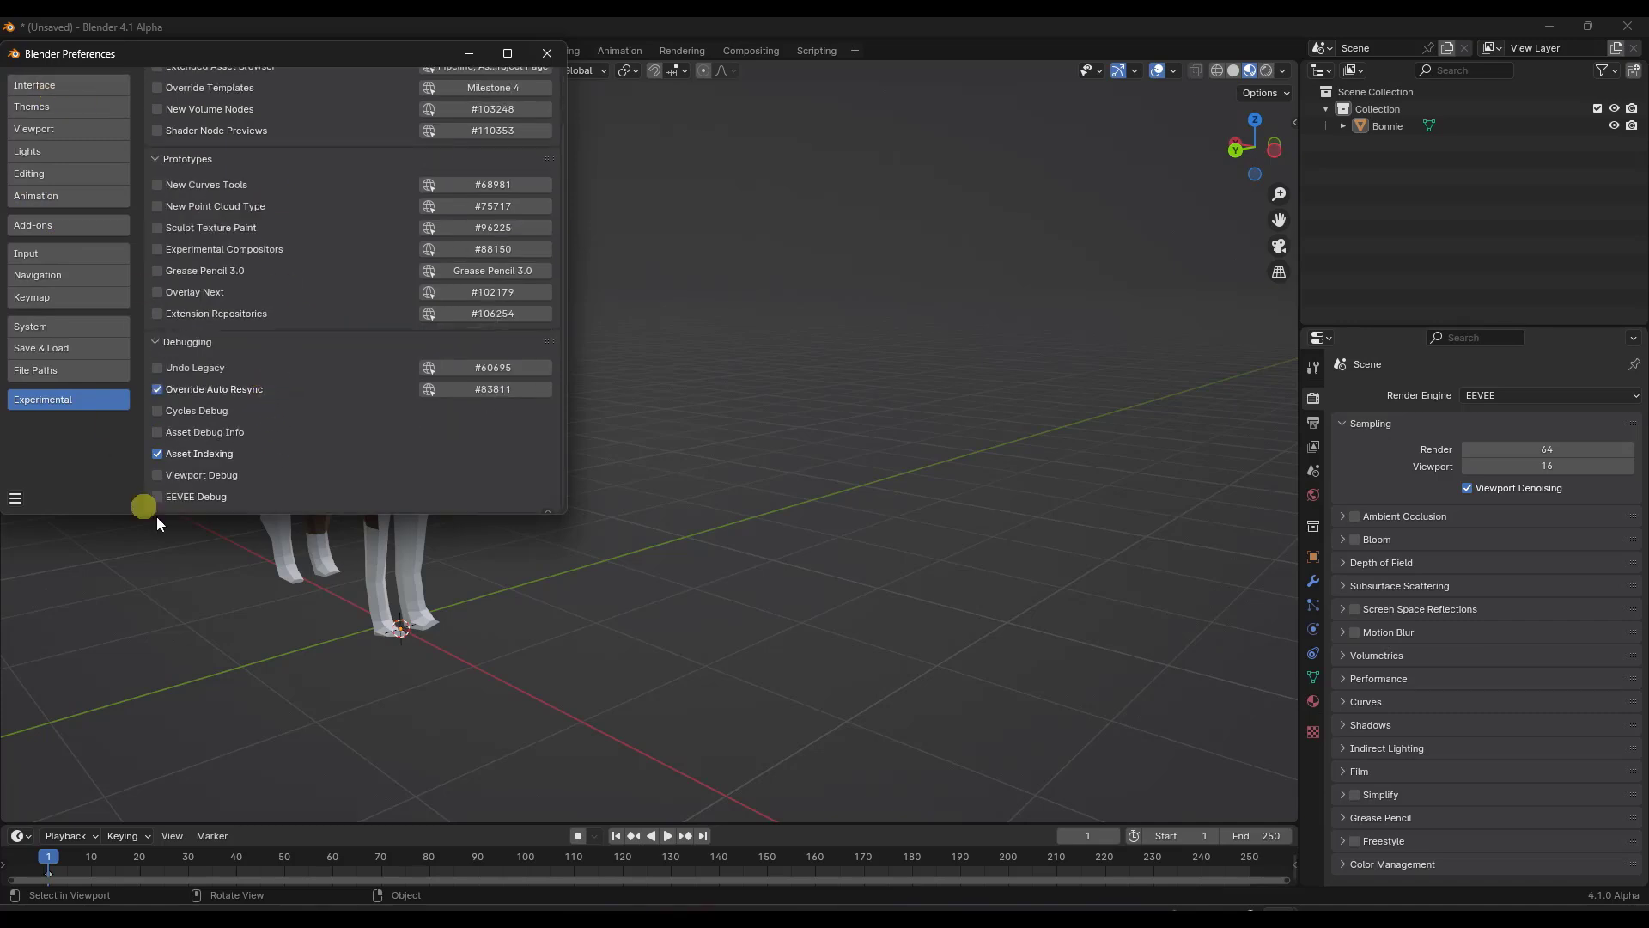
pyautogui.scroll(2, 275, 379)
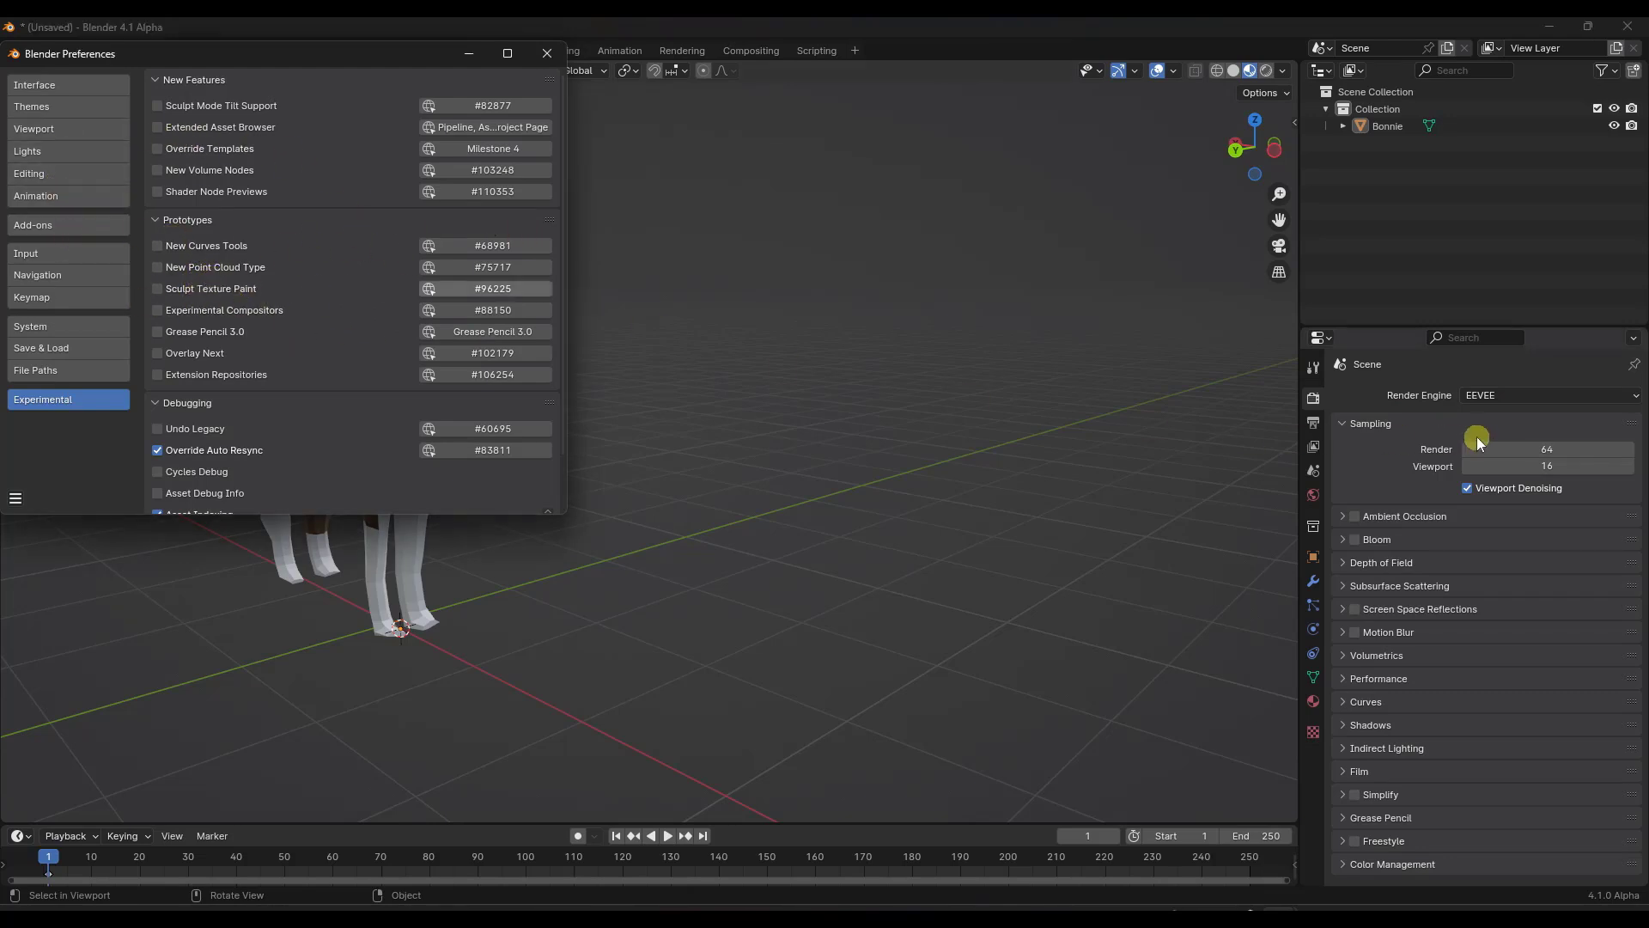
pyautogui.click(1483, 394)
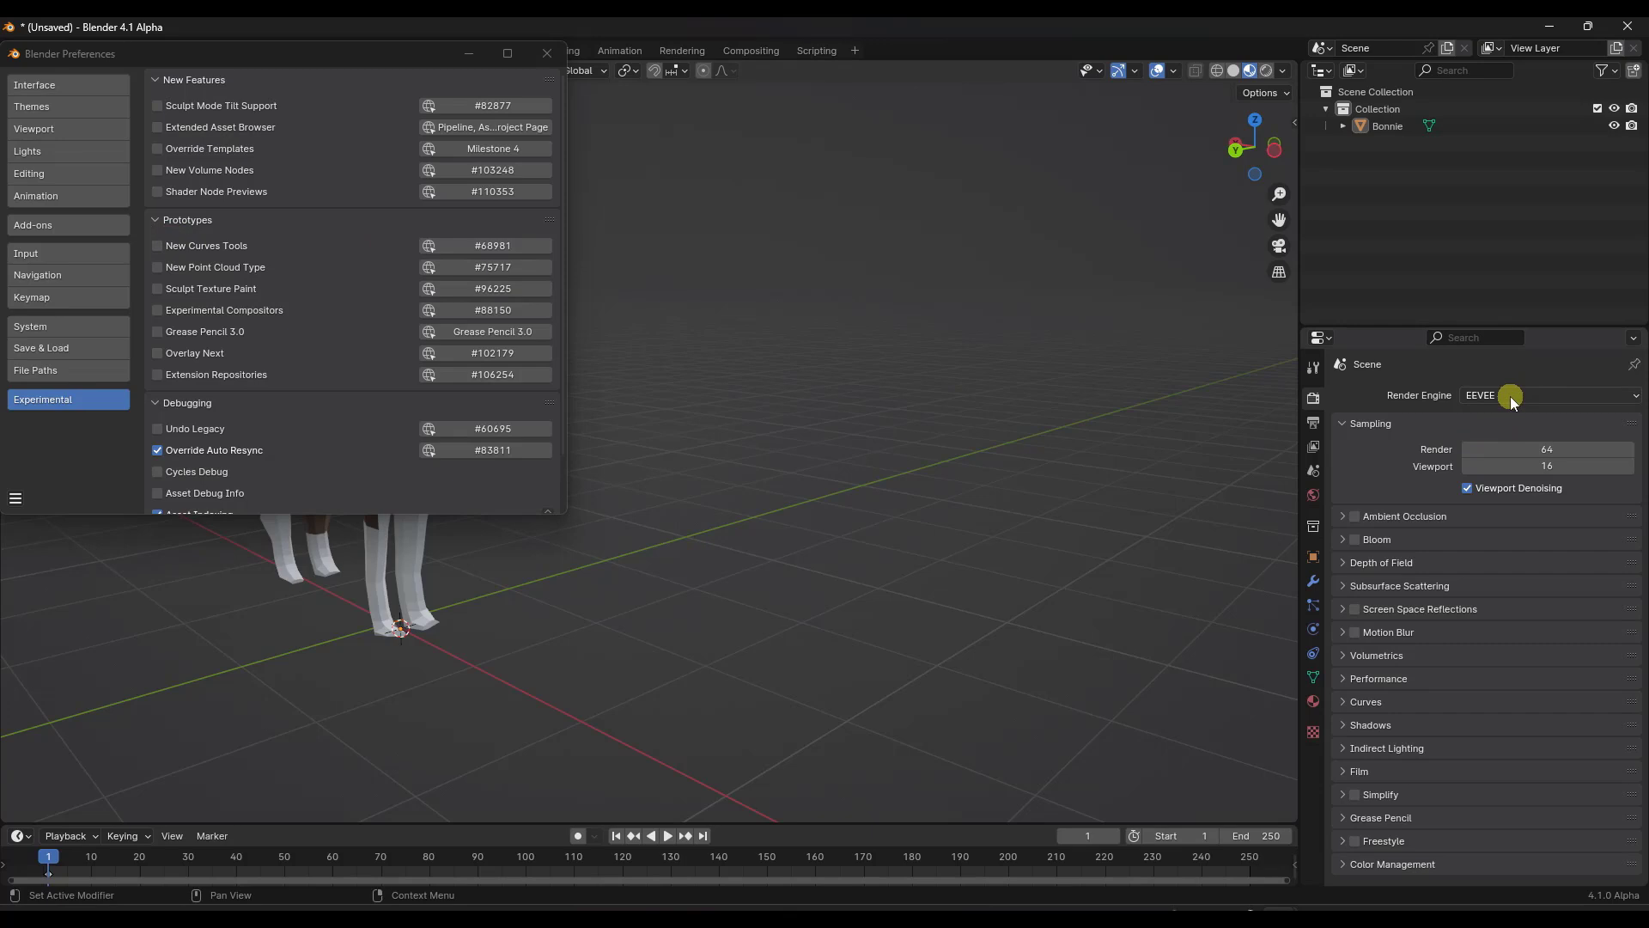
pyautogui.click(44, 84)
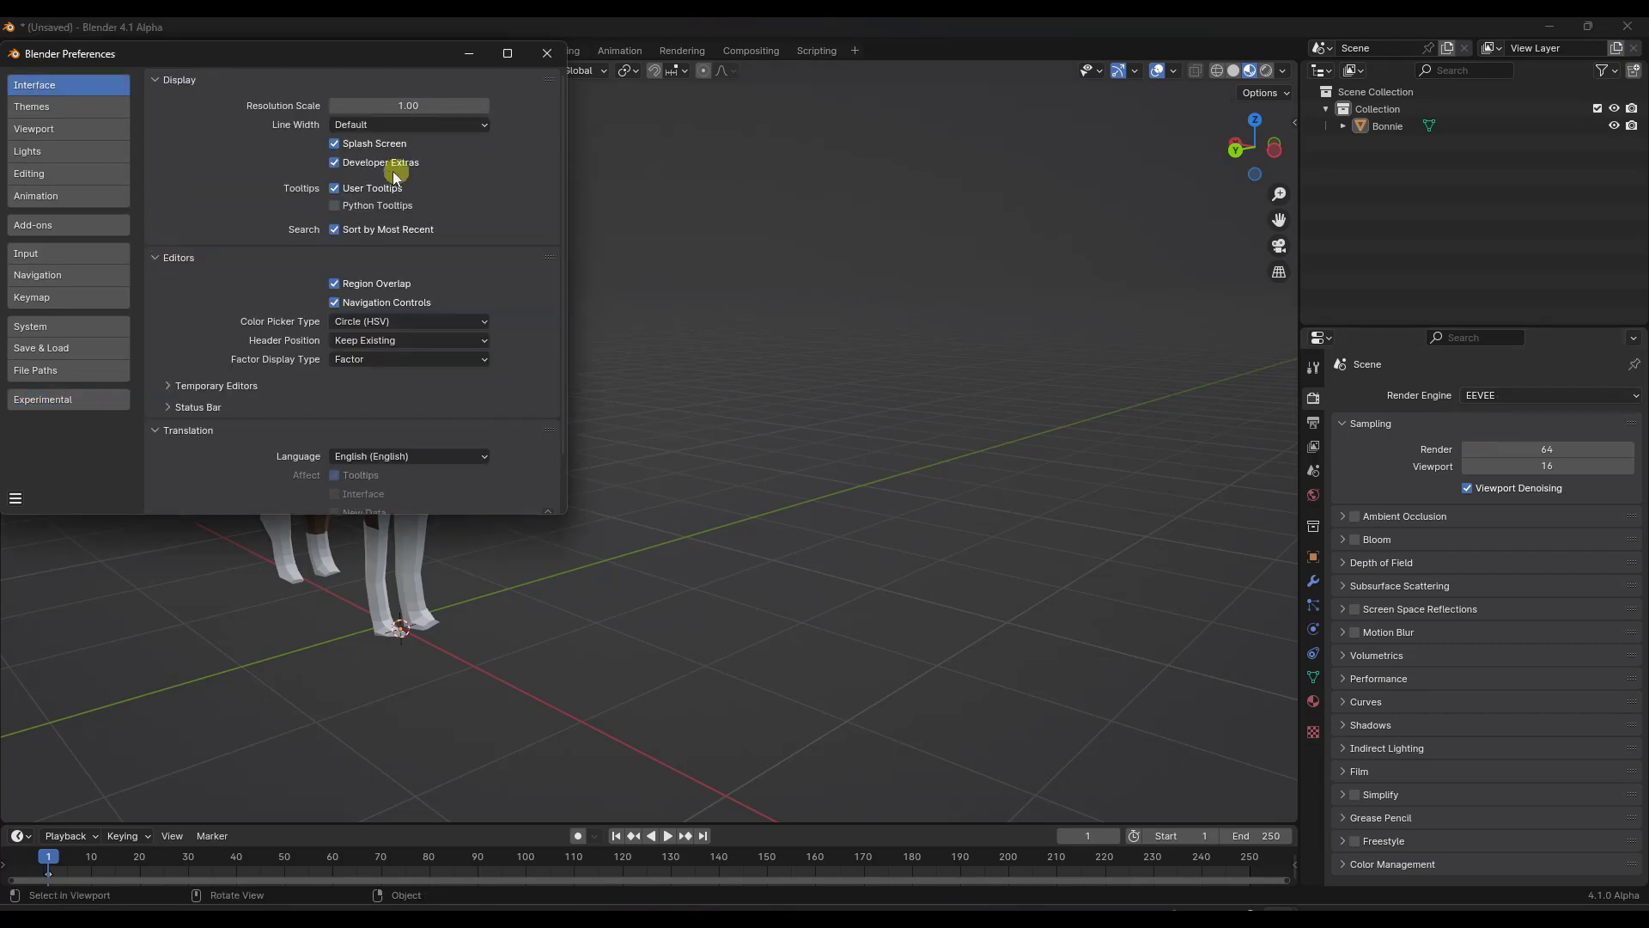
pyautogui.click(77, 398)
pyautogui.scroll(-2, 277, 400)
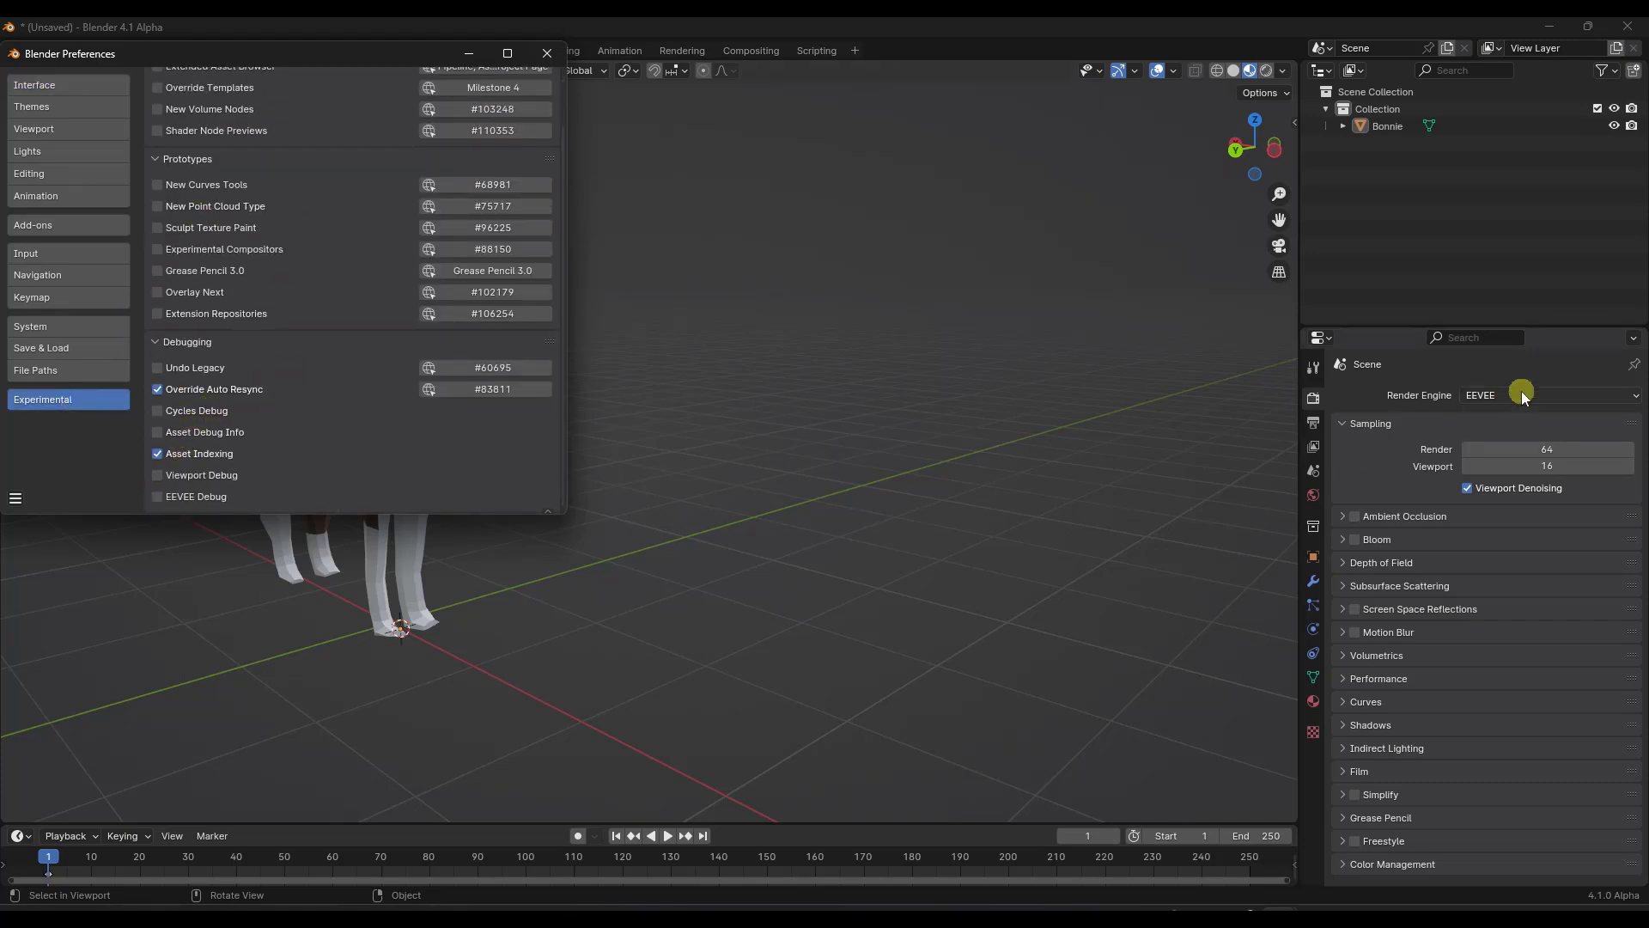
# Close Preferences and check the render engine list, keeping EEVEE
pyautogui.click(554, 59)
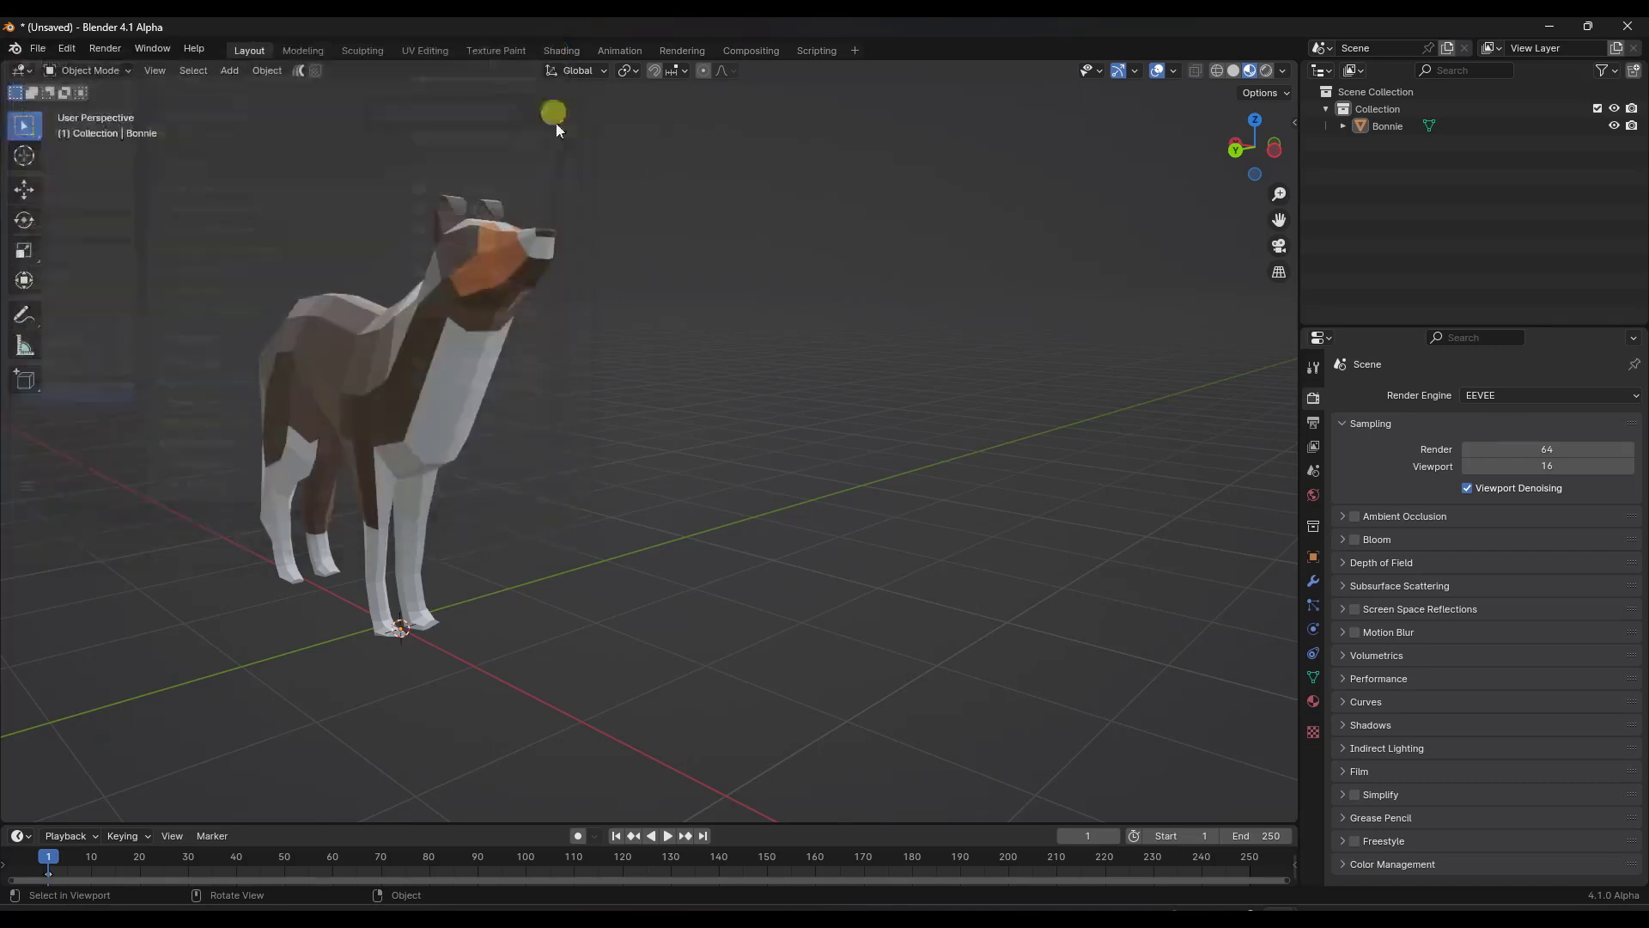
pyautogui.moveTo(555, 122); pyautogui.dragTo(590, 378, button='middle')
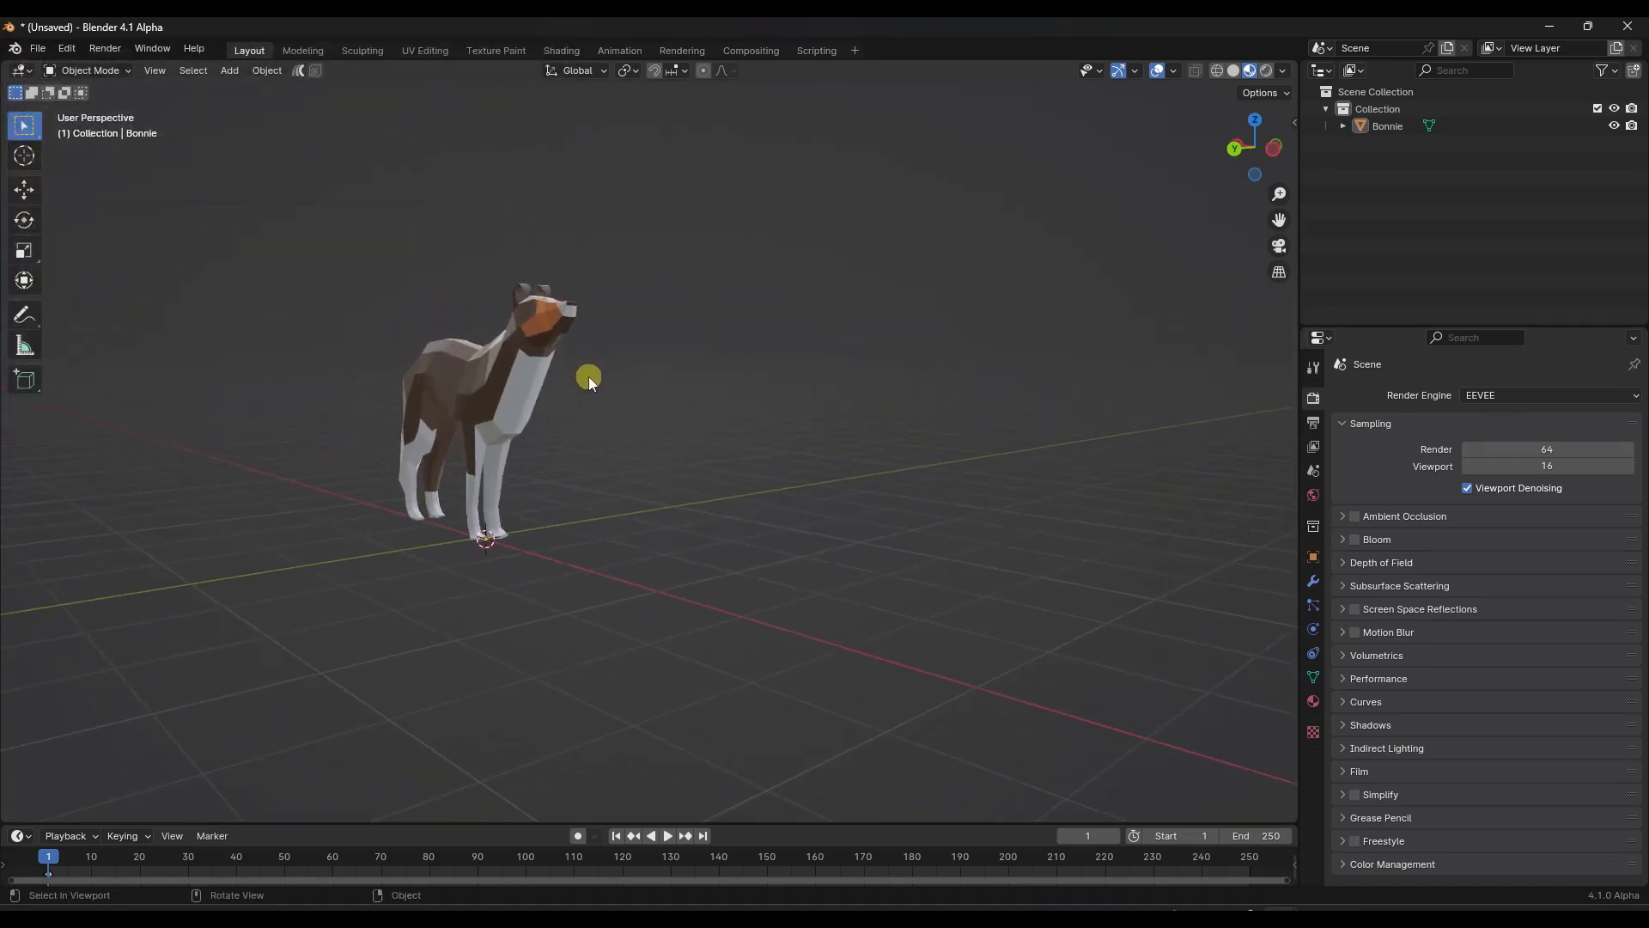
pyautogui.click(1507, 399)
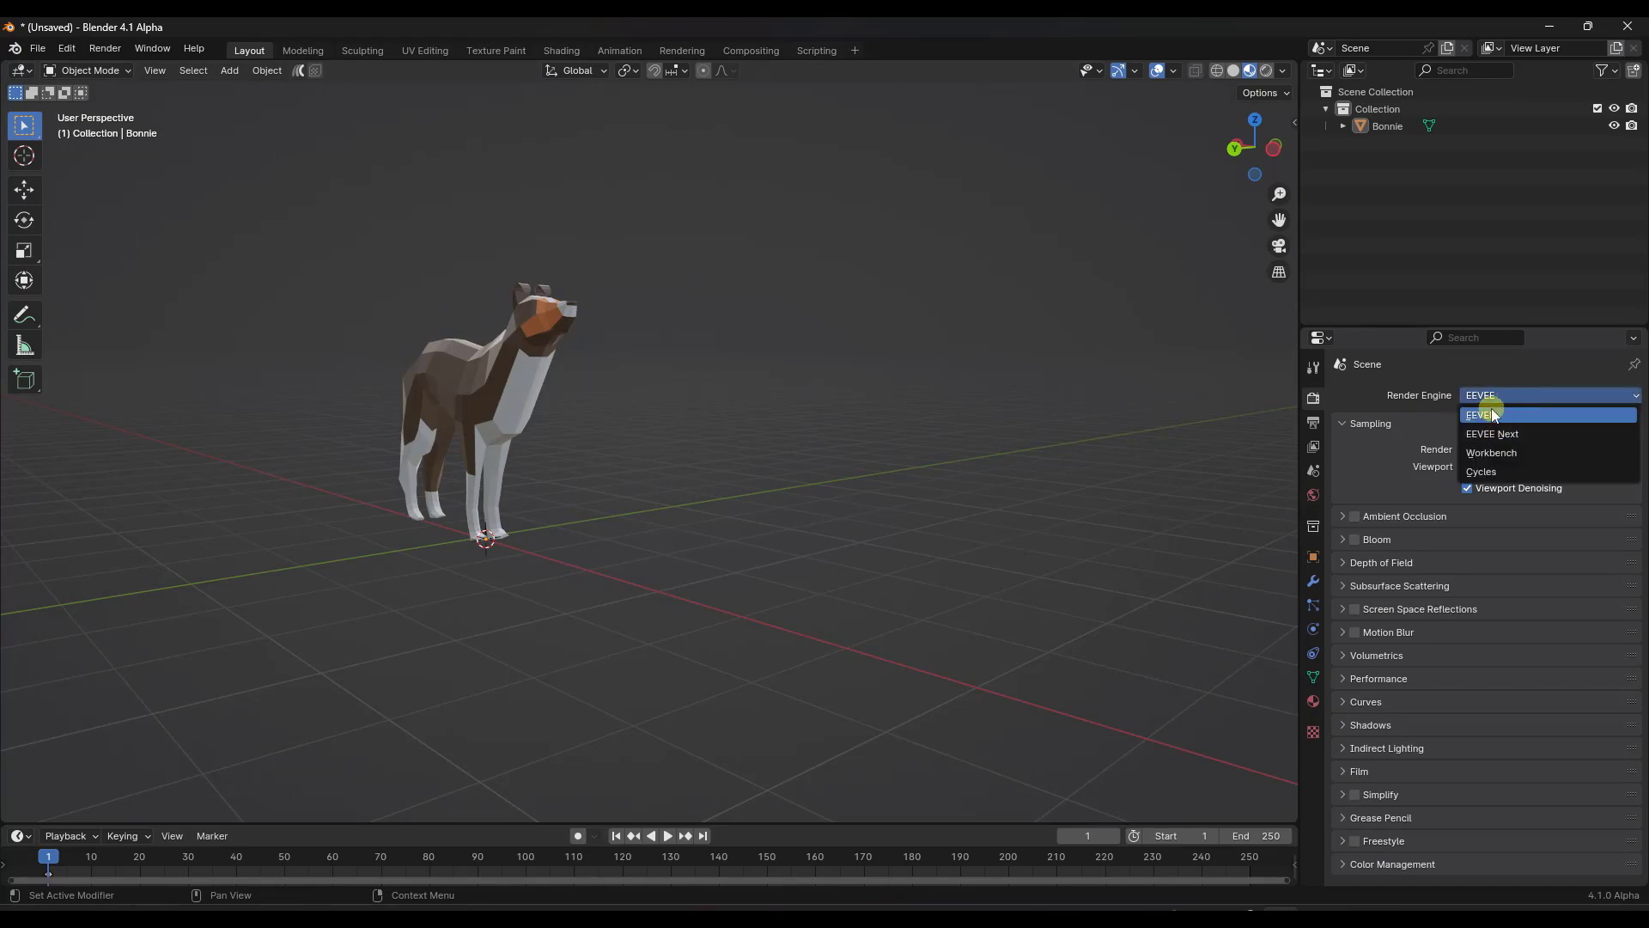
pyautogui.click(1486, 395)
# Open the recent MaterialBuilding.blend file, discarding unsaved changes to the dog scene
pyautogui.click(39, 48)
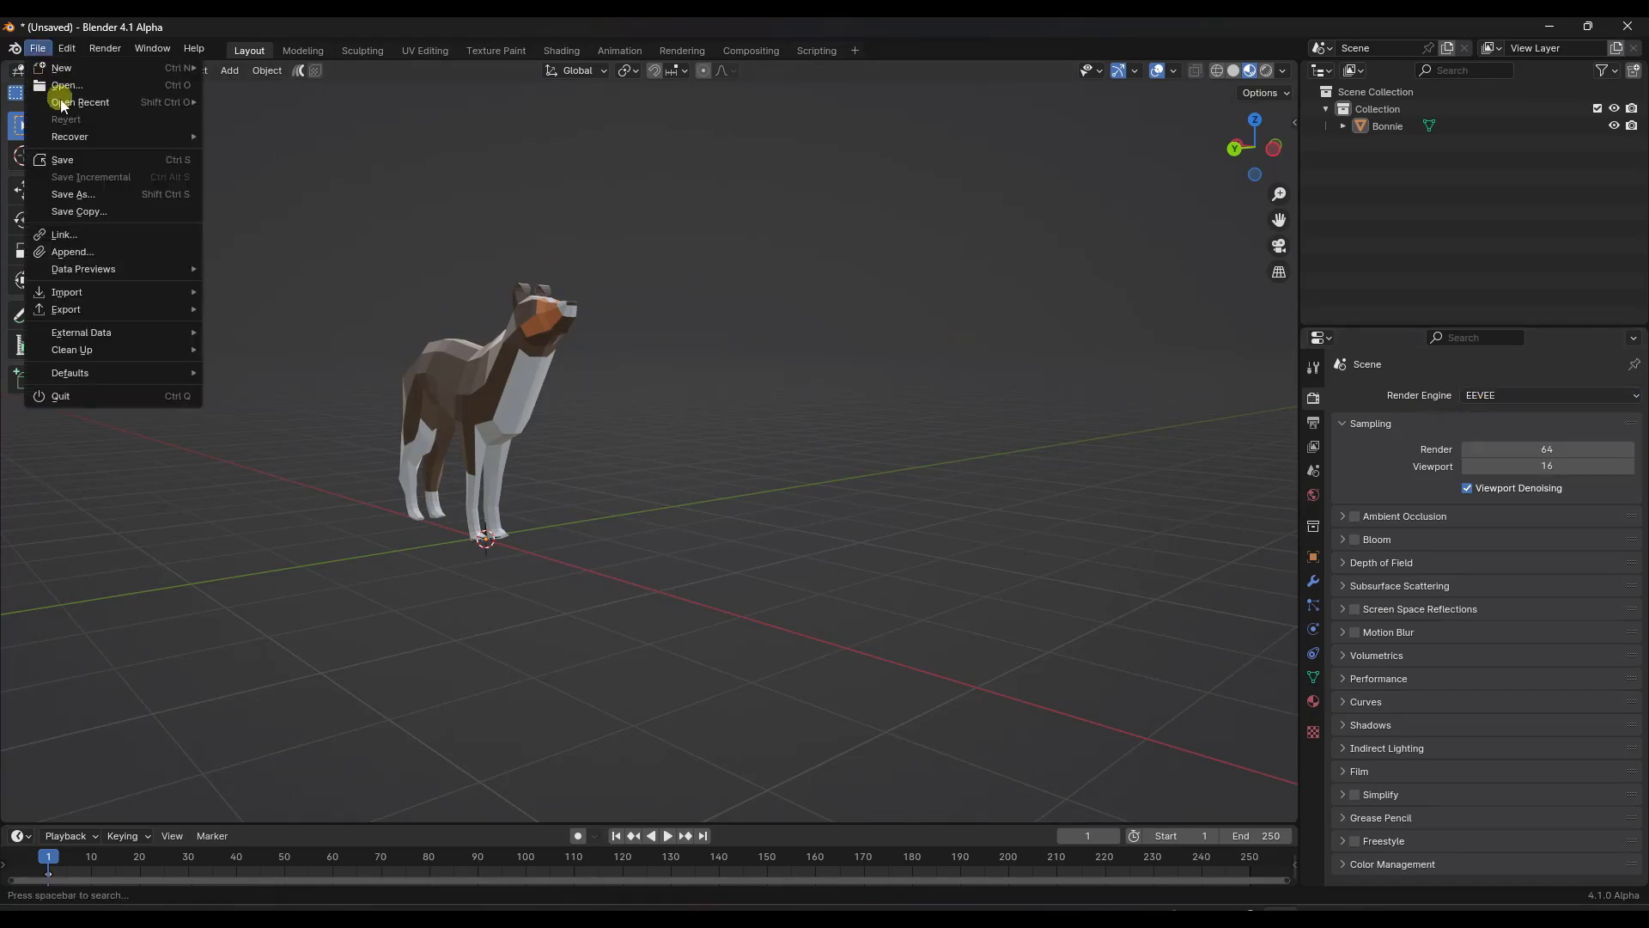
pyautogui.moveTo(120, 101)
pyautogui.click(275, 102)
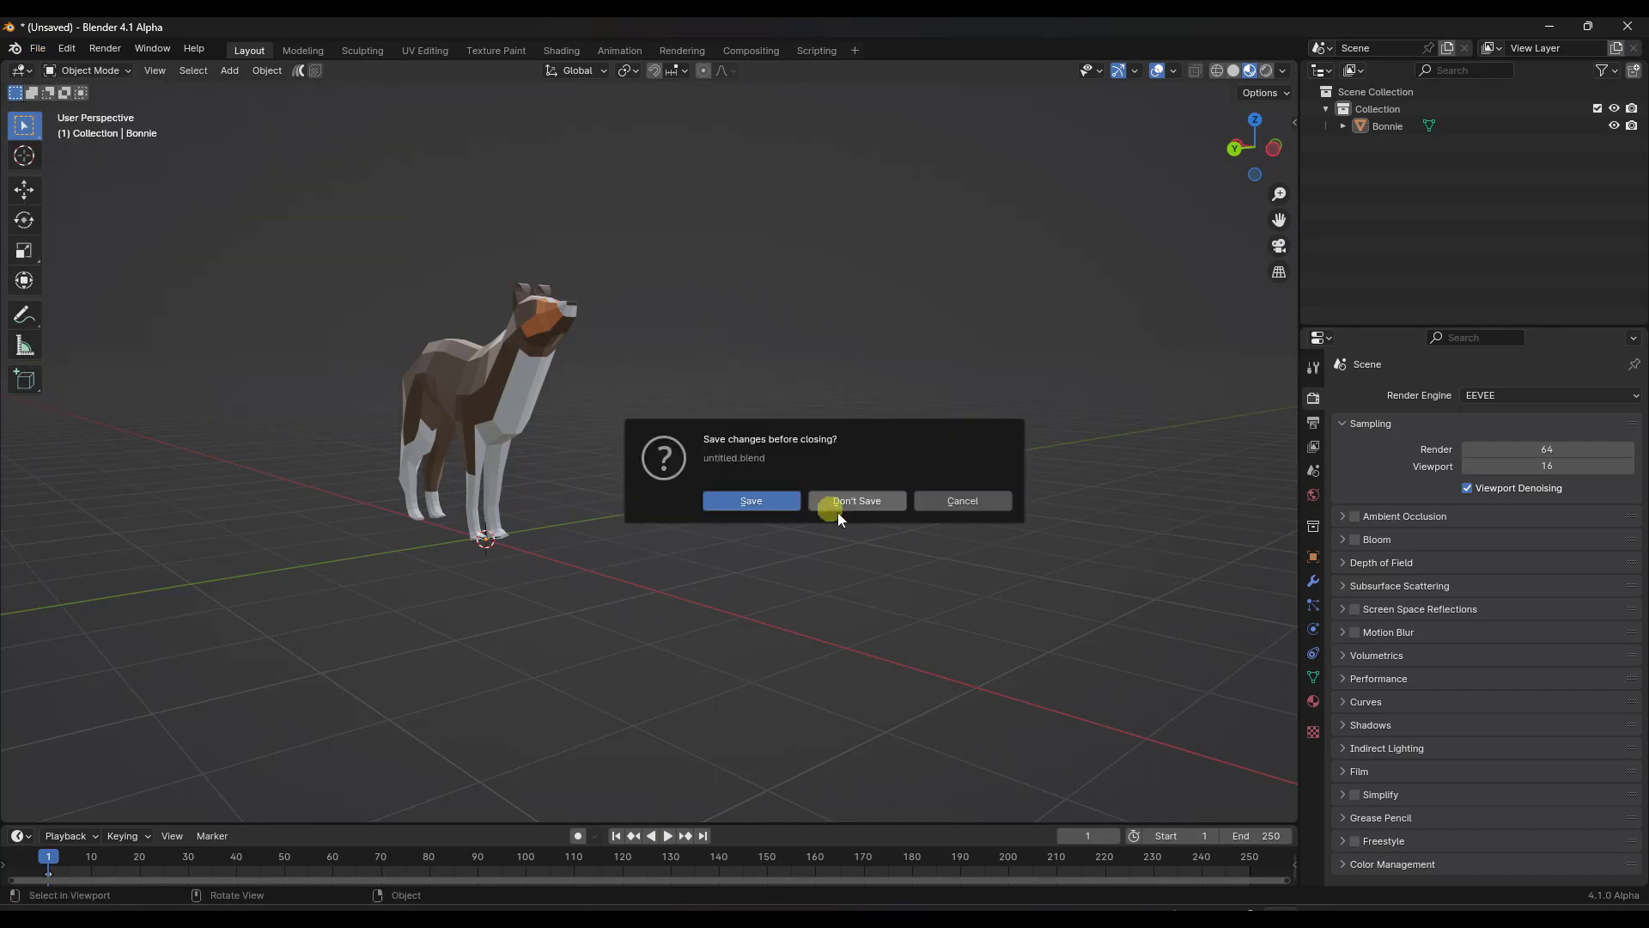
pyautogui.click(864, 507)
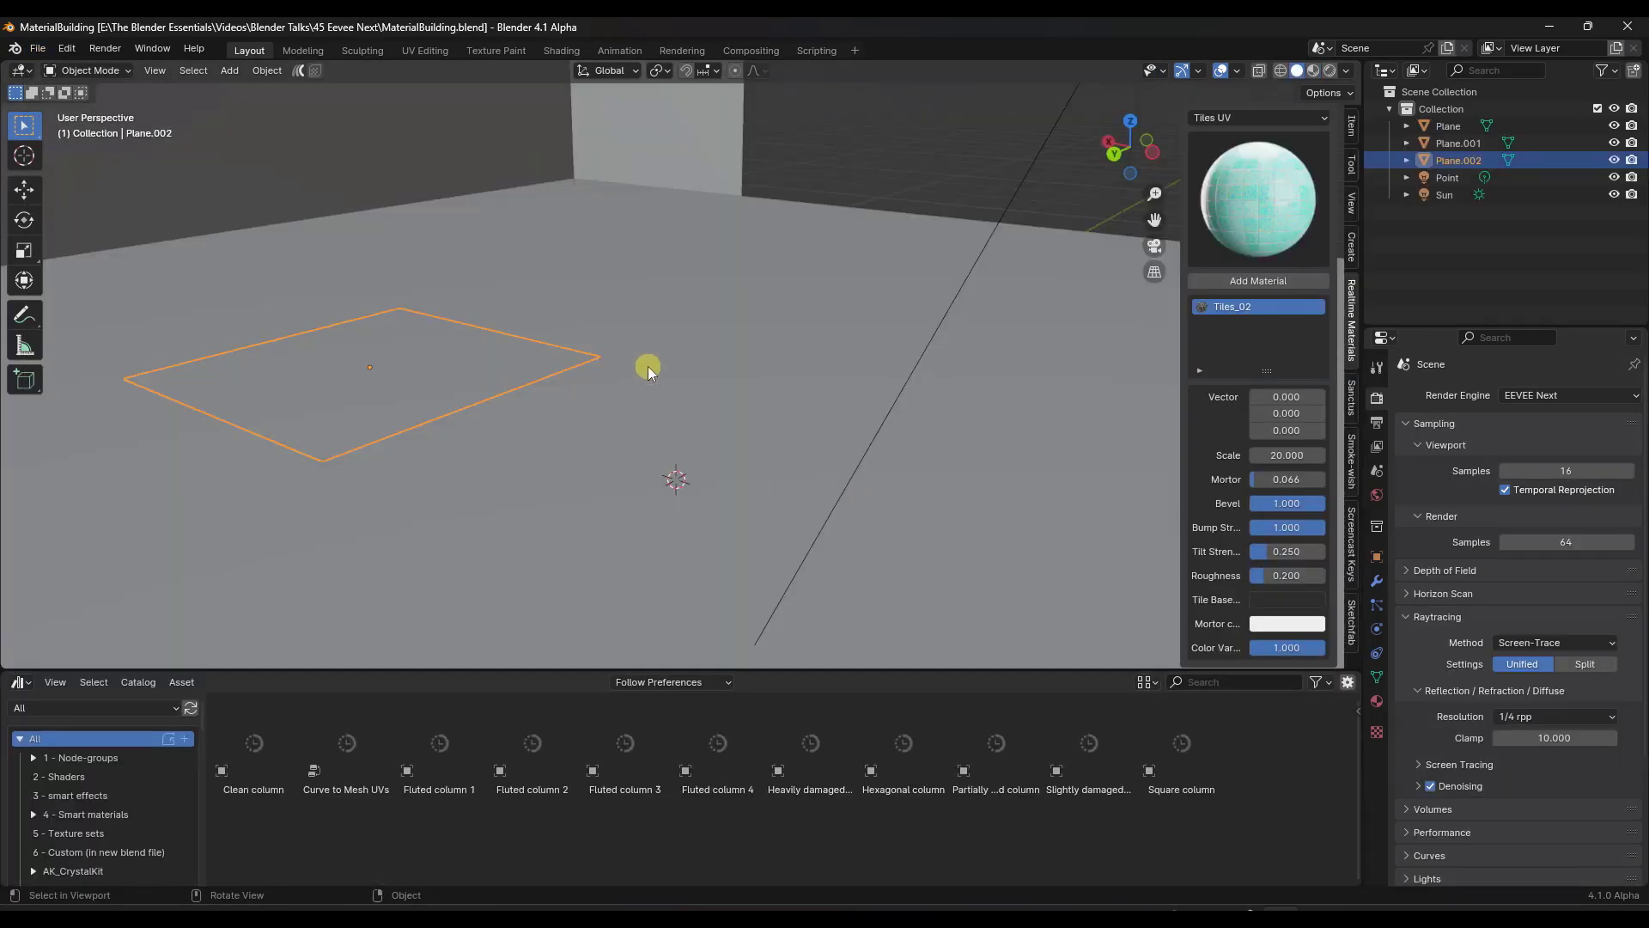
# Switch the viewport to Material Preview and bring up the render engine choices
pyautogui.click(1315, 70)
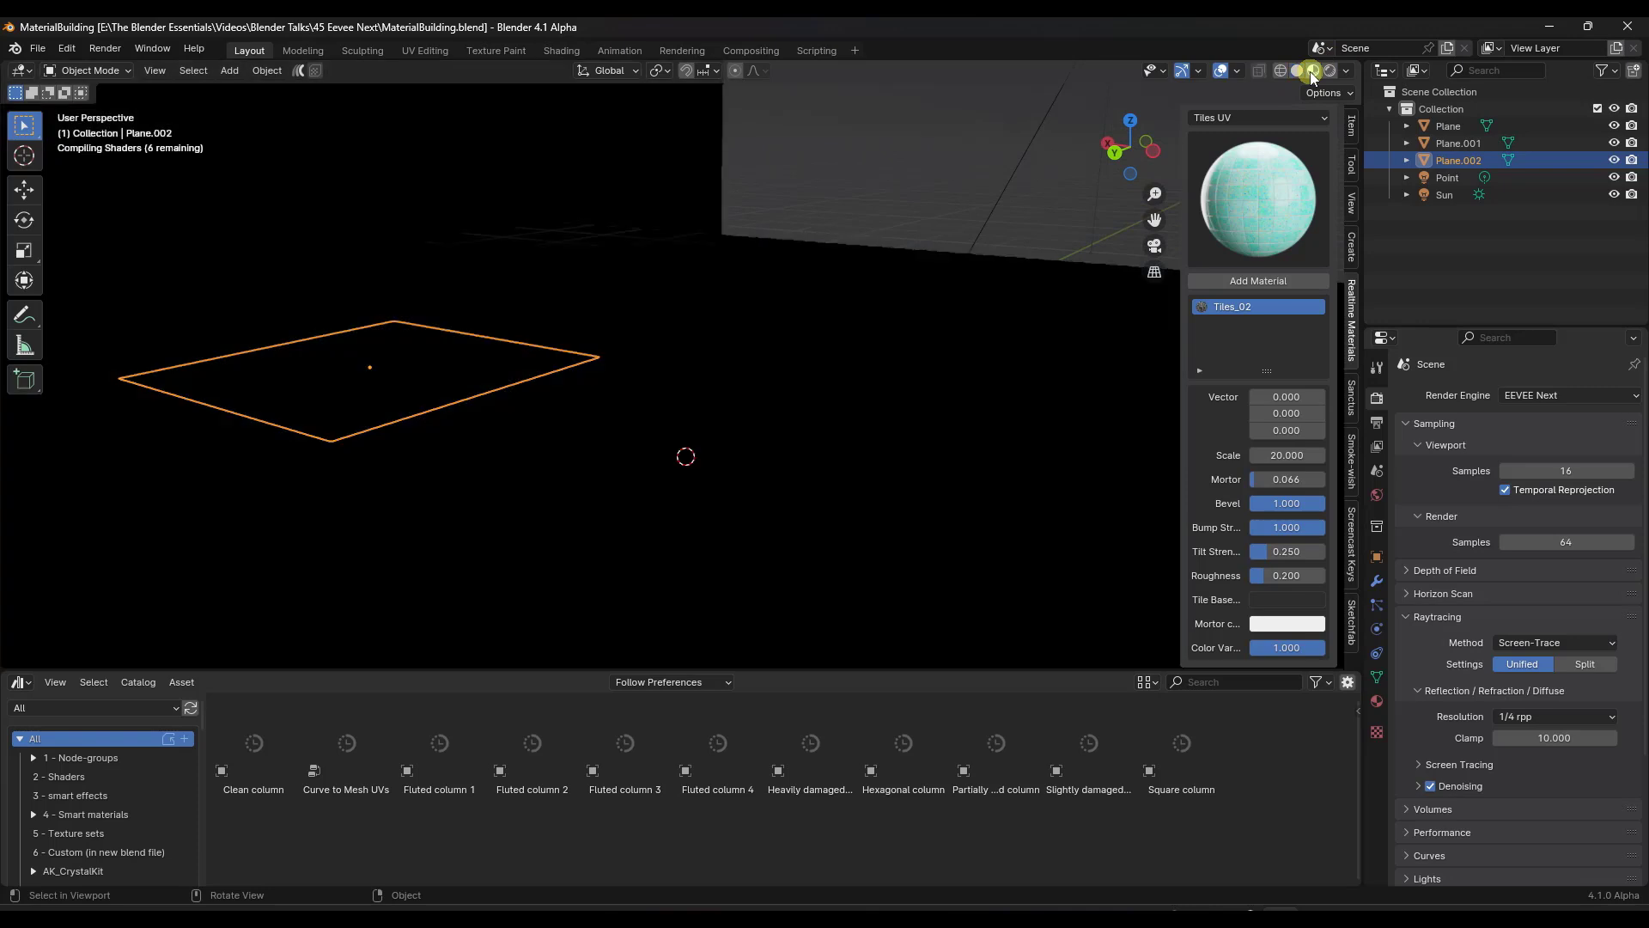
pyautogui.moveTo(692, 306); pyautogui.dragTo(693, 339, button='middle')
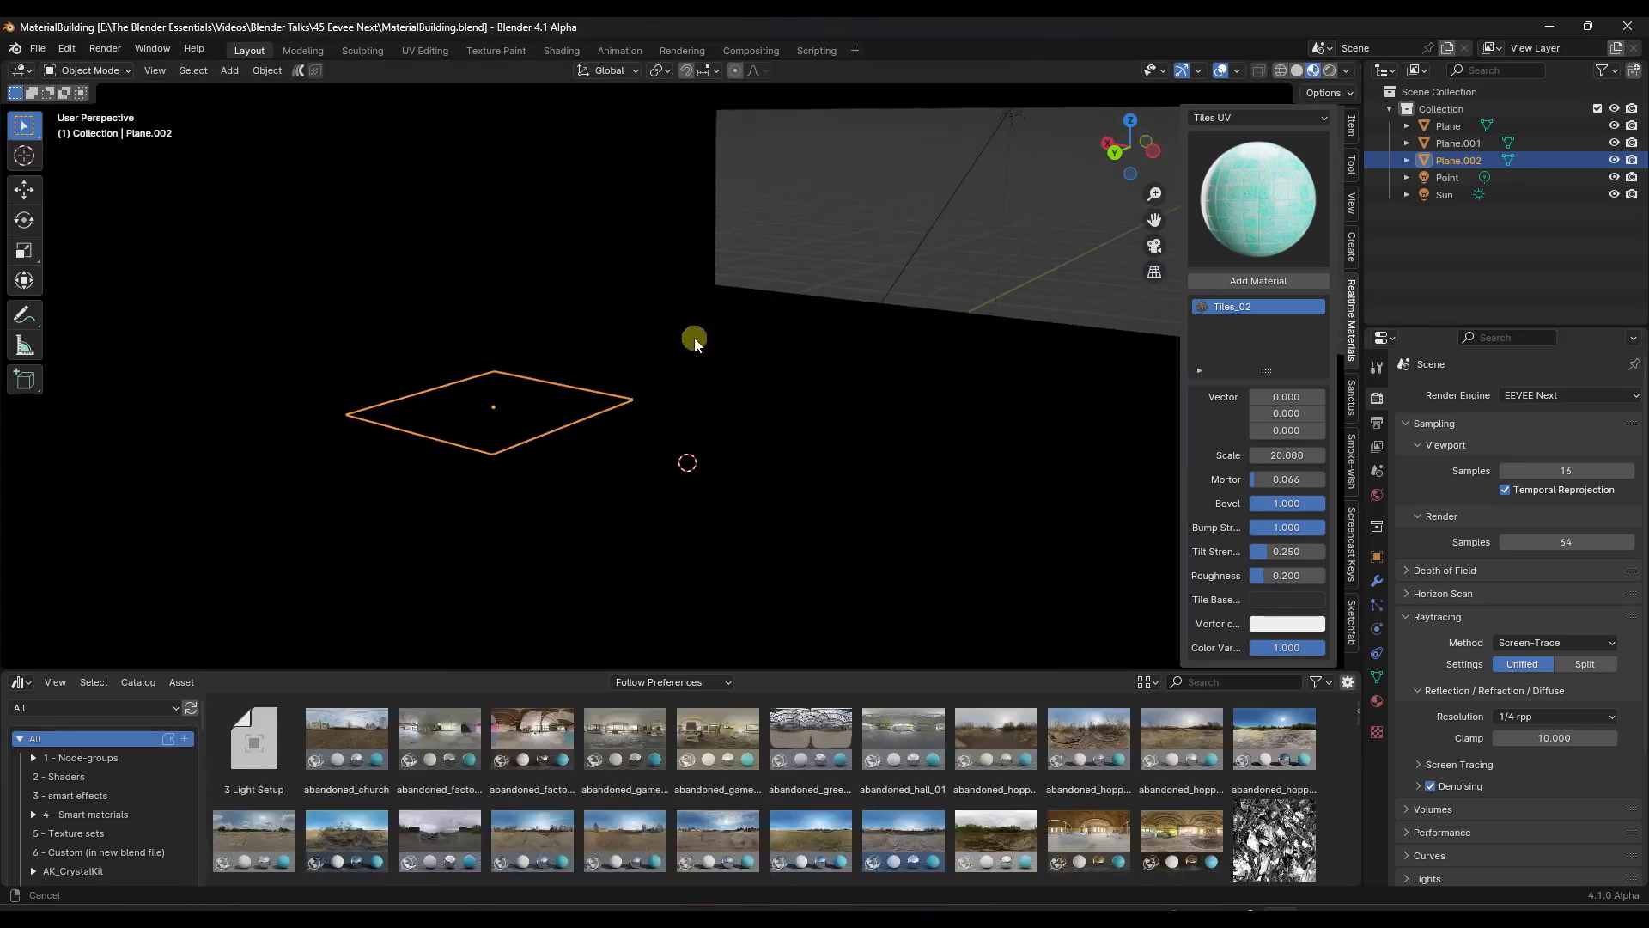
pyautogui.click(1527, 400)
pyautogui.click(1524, 410)
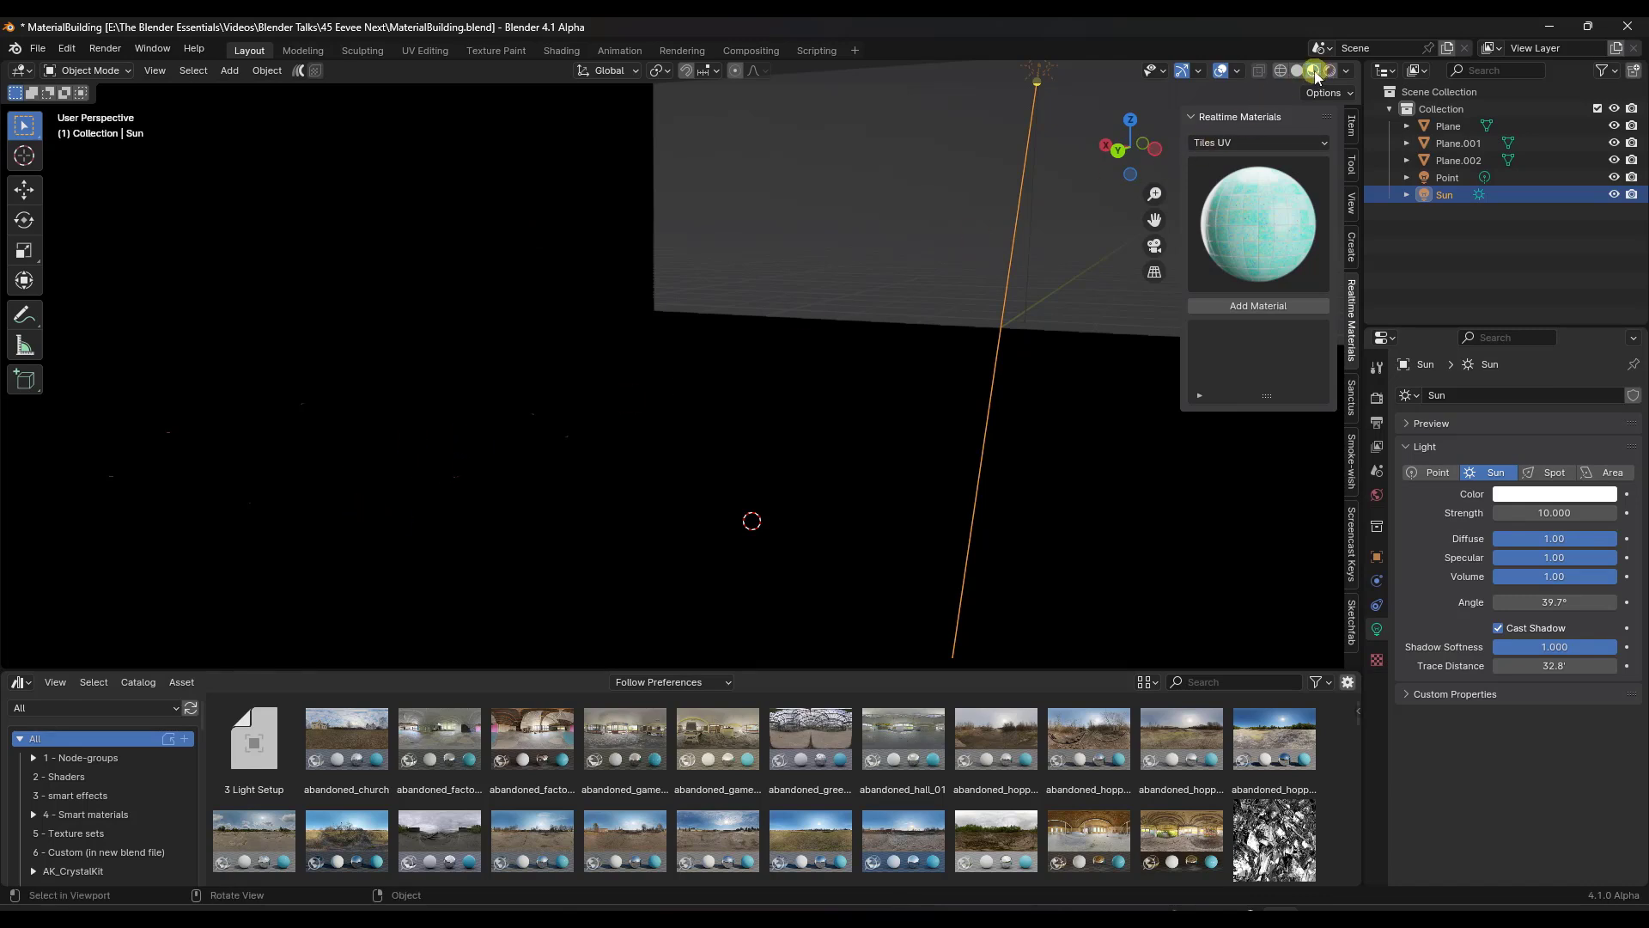
# Switch the render engine to EEVEE in Render Properties
pyautogui.click(1377, 400)
pyautogui.click(1524, 396)
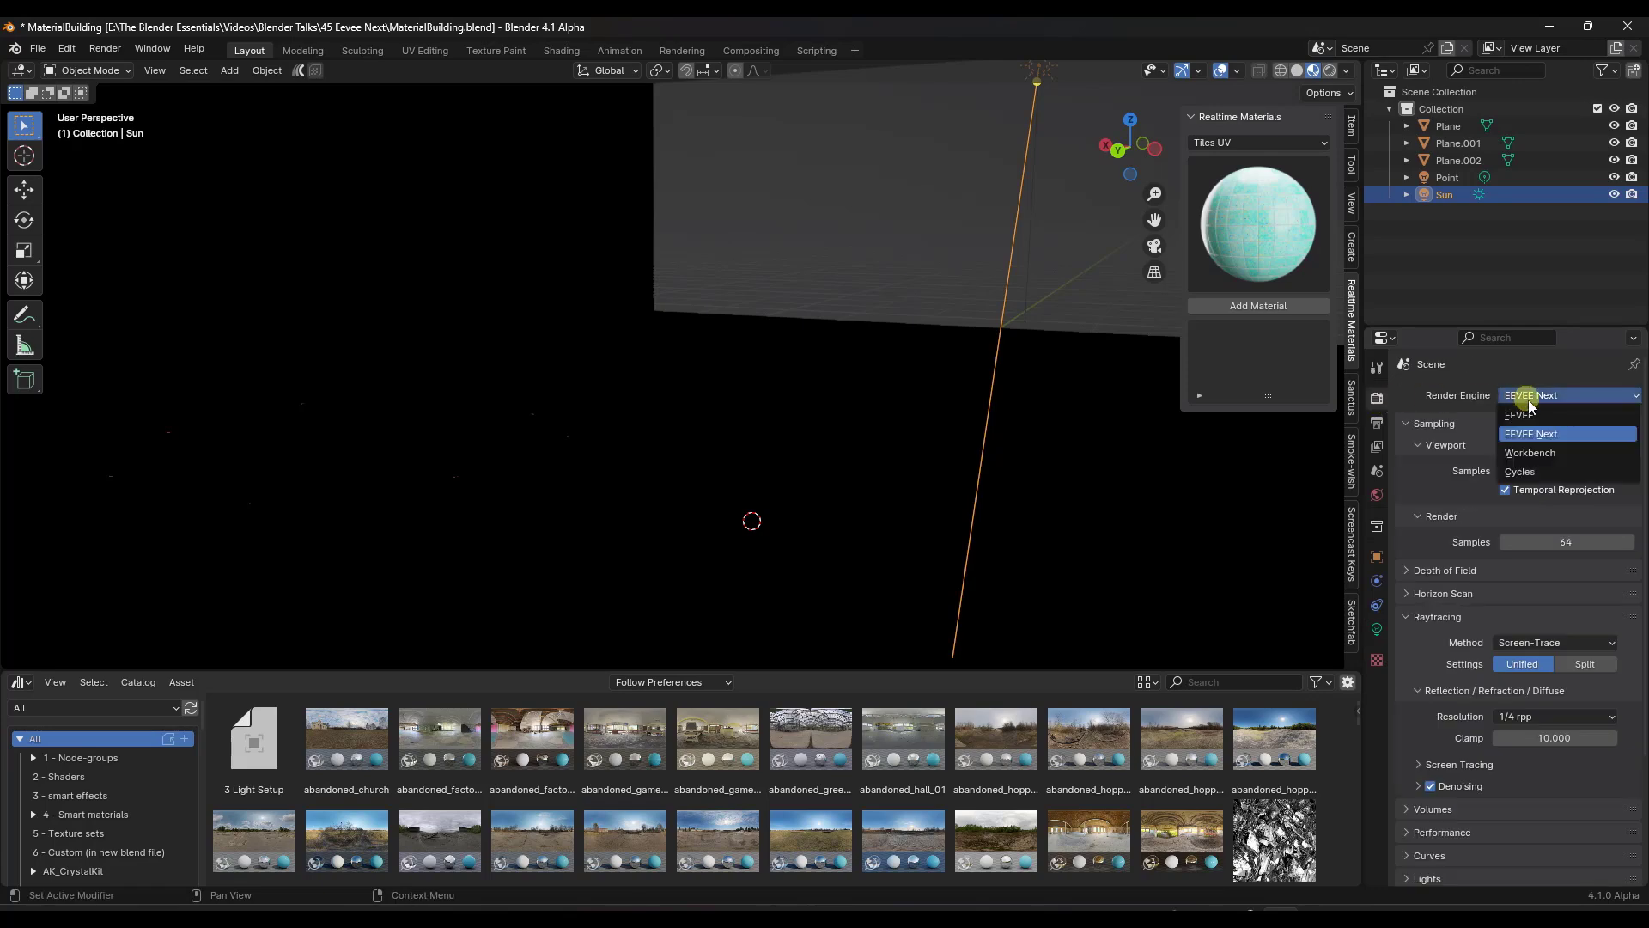
pyautogui.click(1525, 410)
pyautogui.moveTo(963, 486); pyautogui.dragTo(682, 332, button='middle')
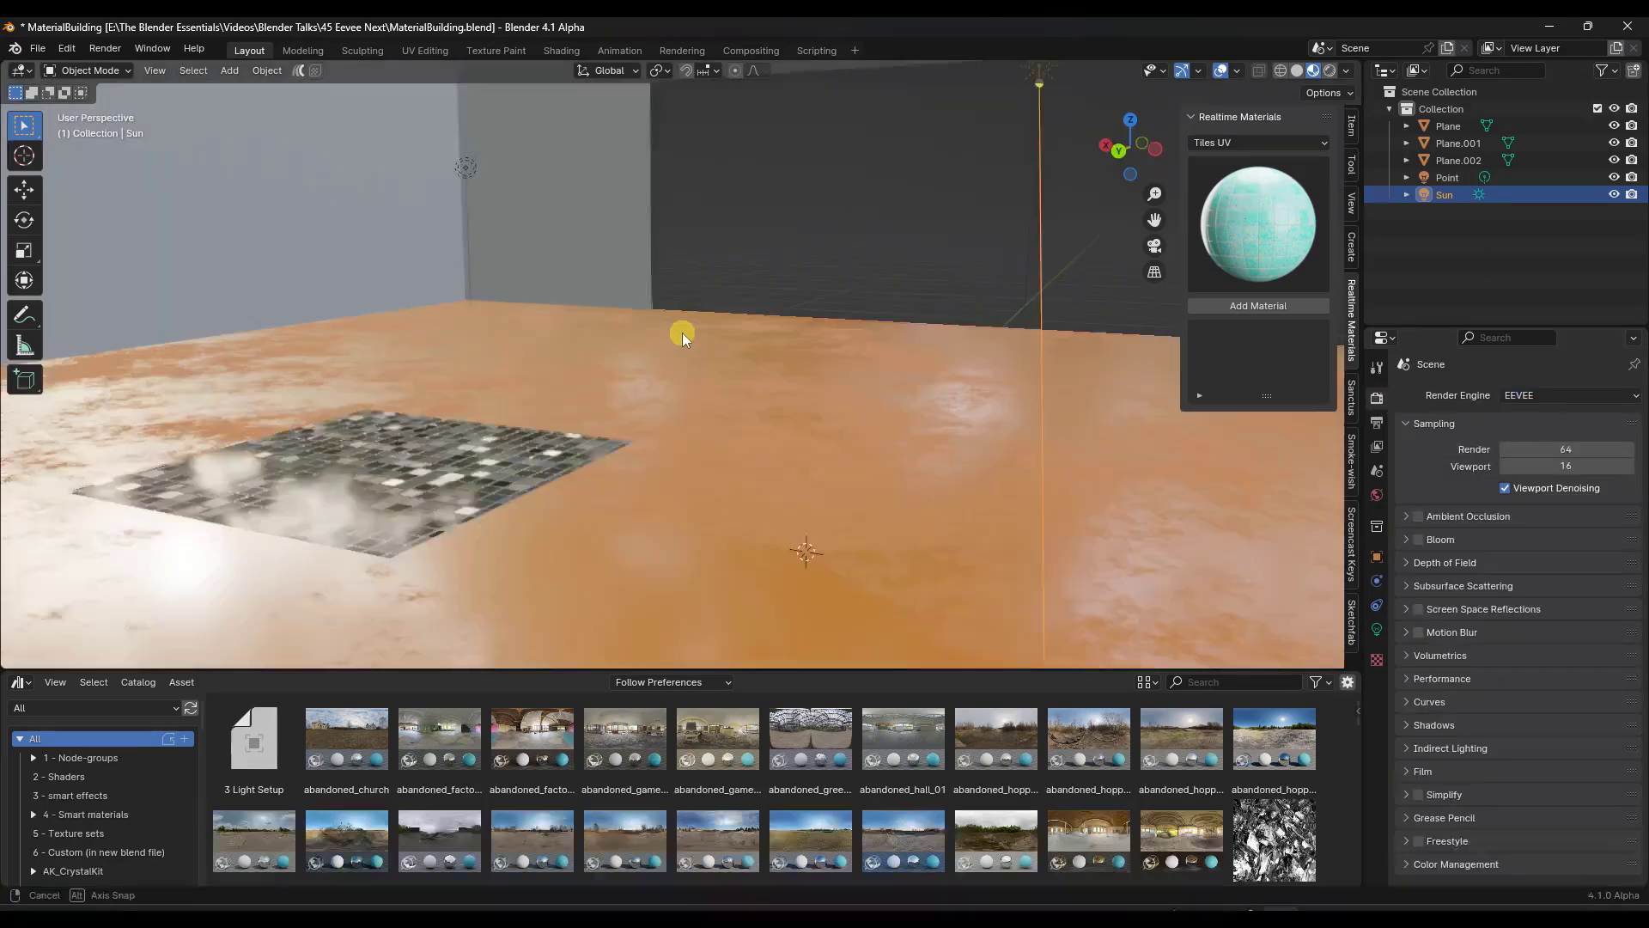
# Show the room in Rendered viewport shading, with the blue-lit wall and tiled plane
pyautogui.click(1527, 396)
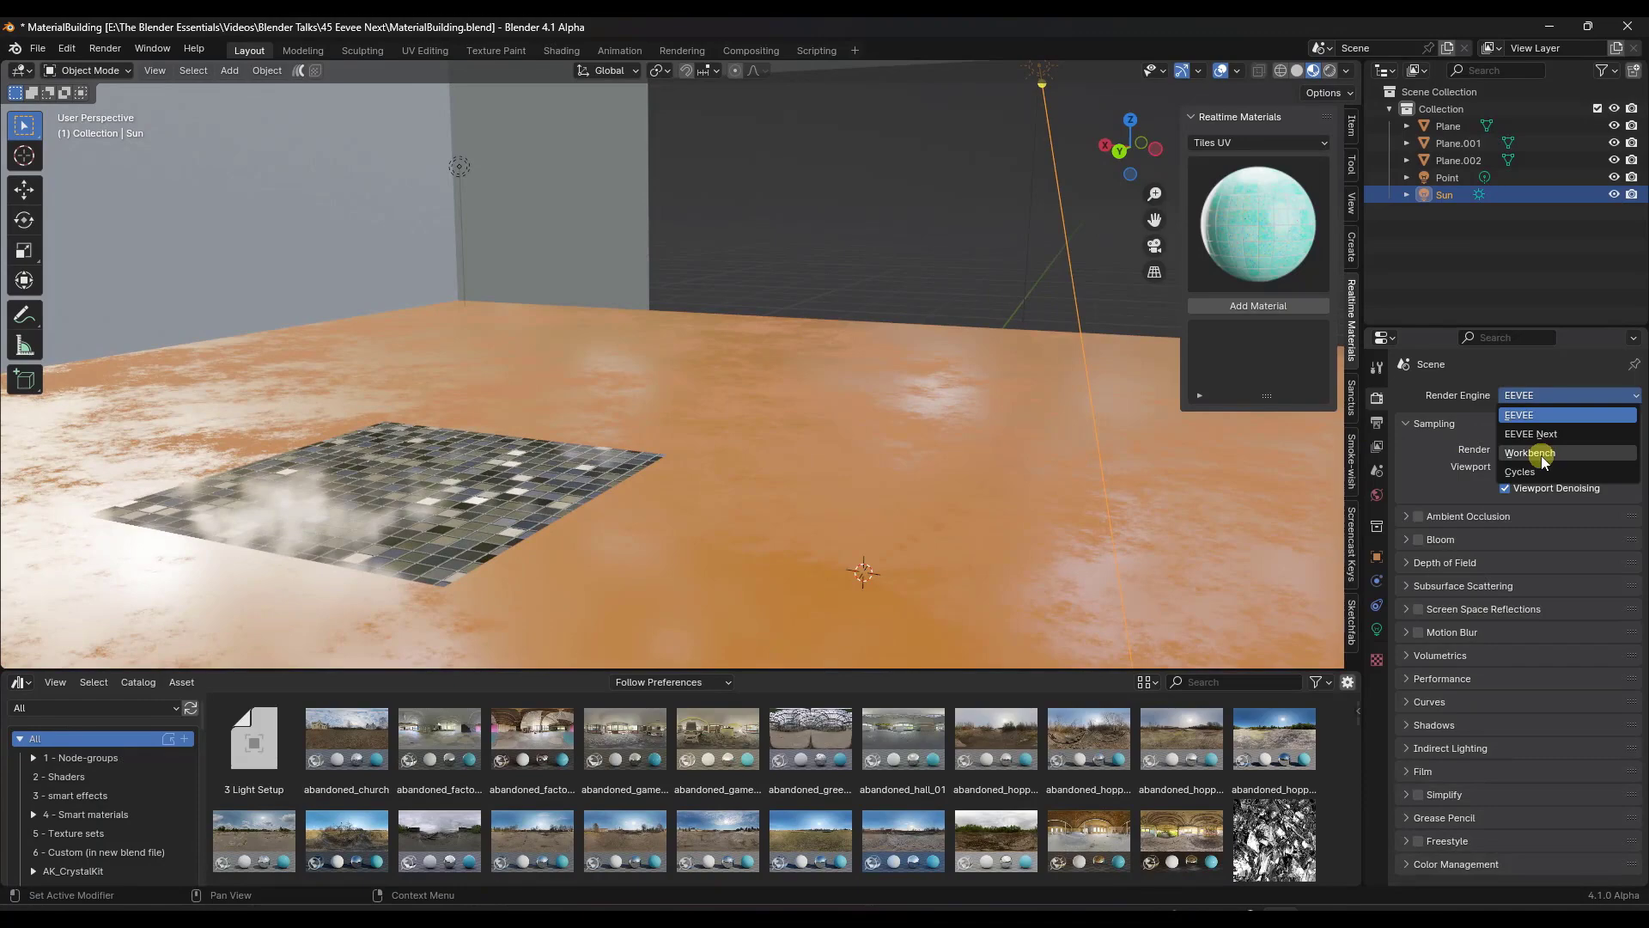
pyautogui.moveTo(395, 491); pyautogui.dragTo(301, 502, button='middle')
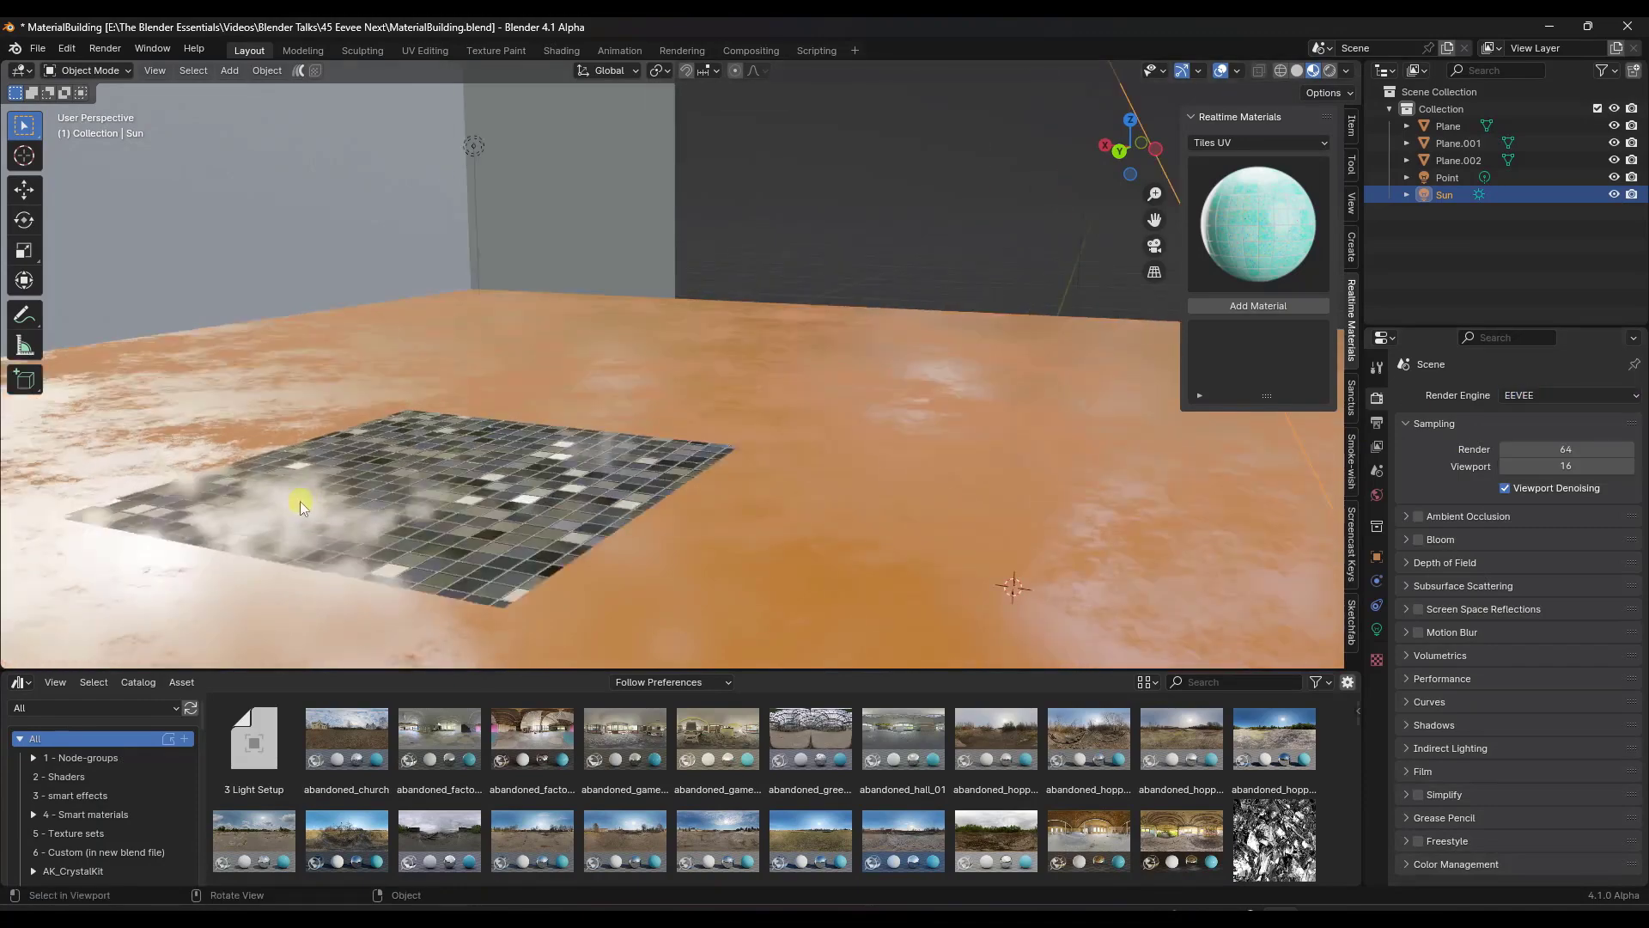
pyautogui.click(1329, 76)
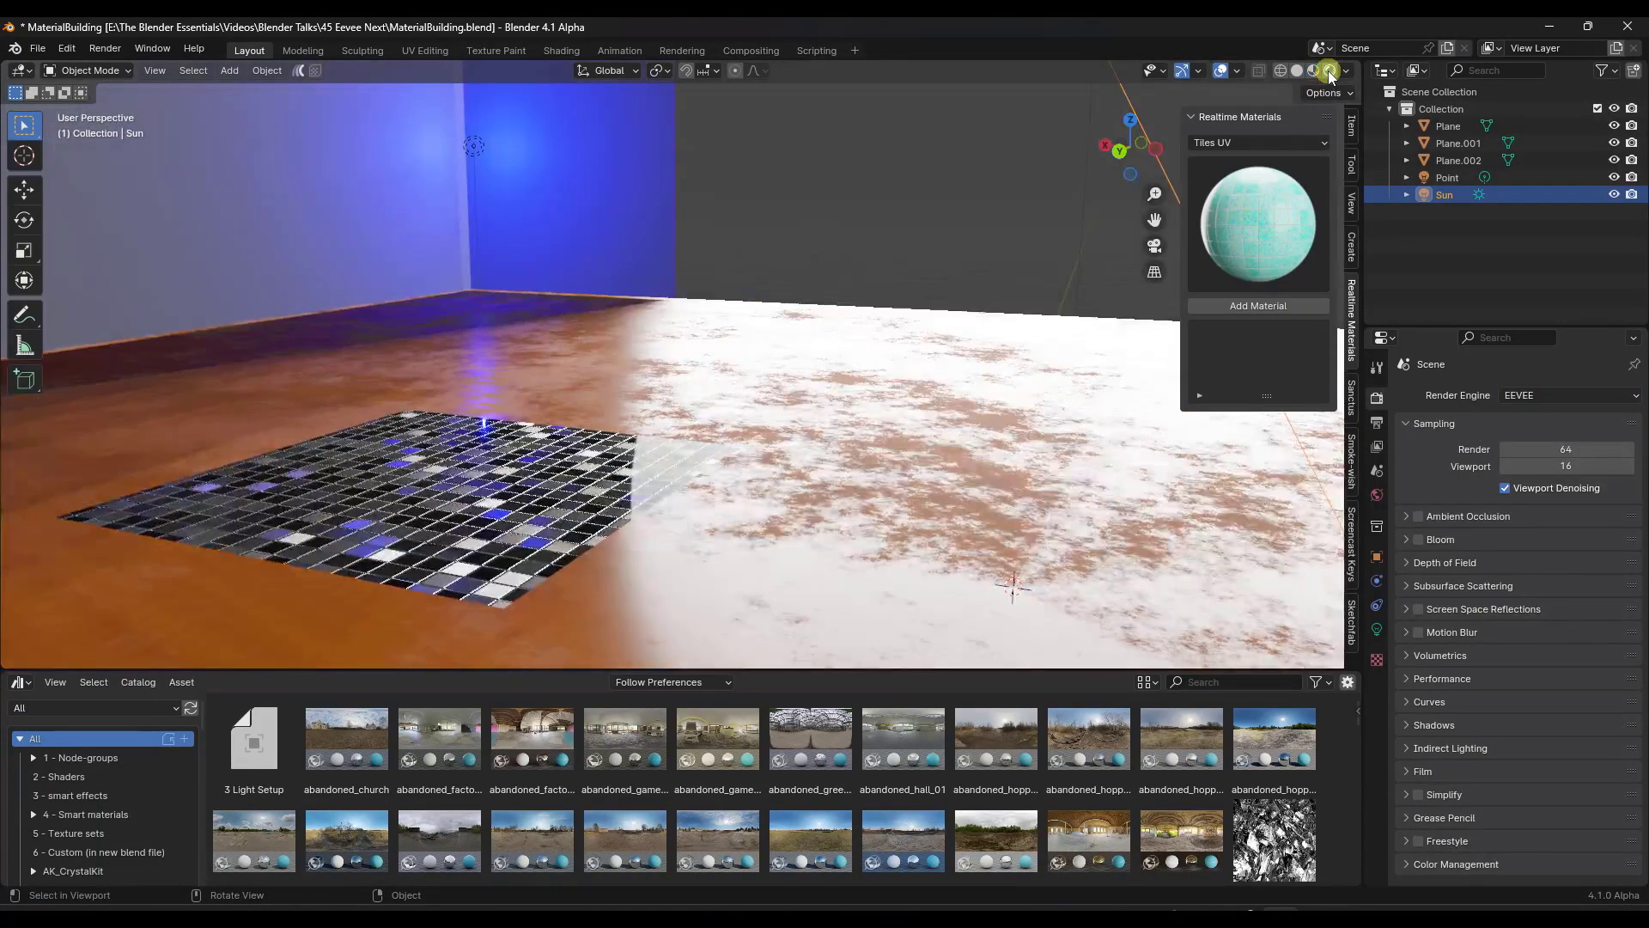
pyautogui.moveTo(636, 397); pyautogui.dragTo(612, 395, button='middle')
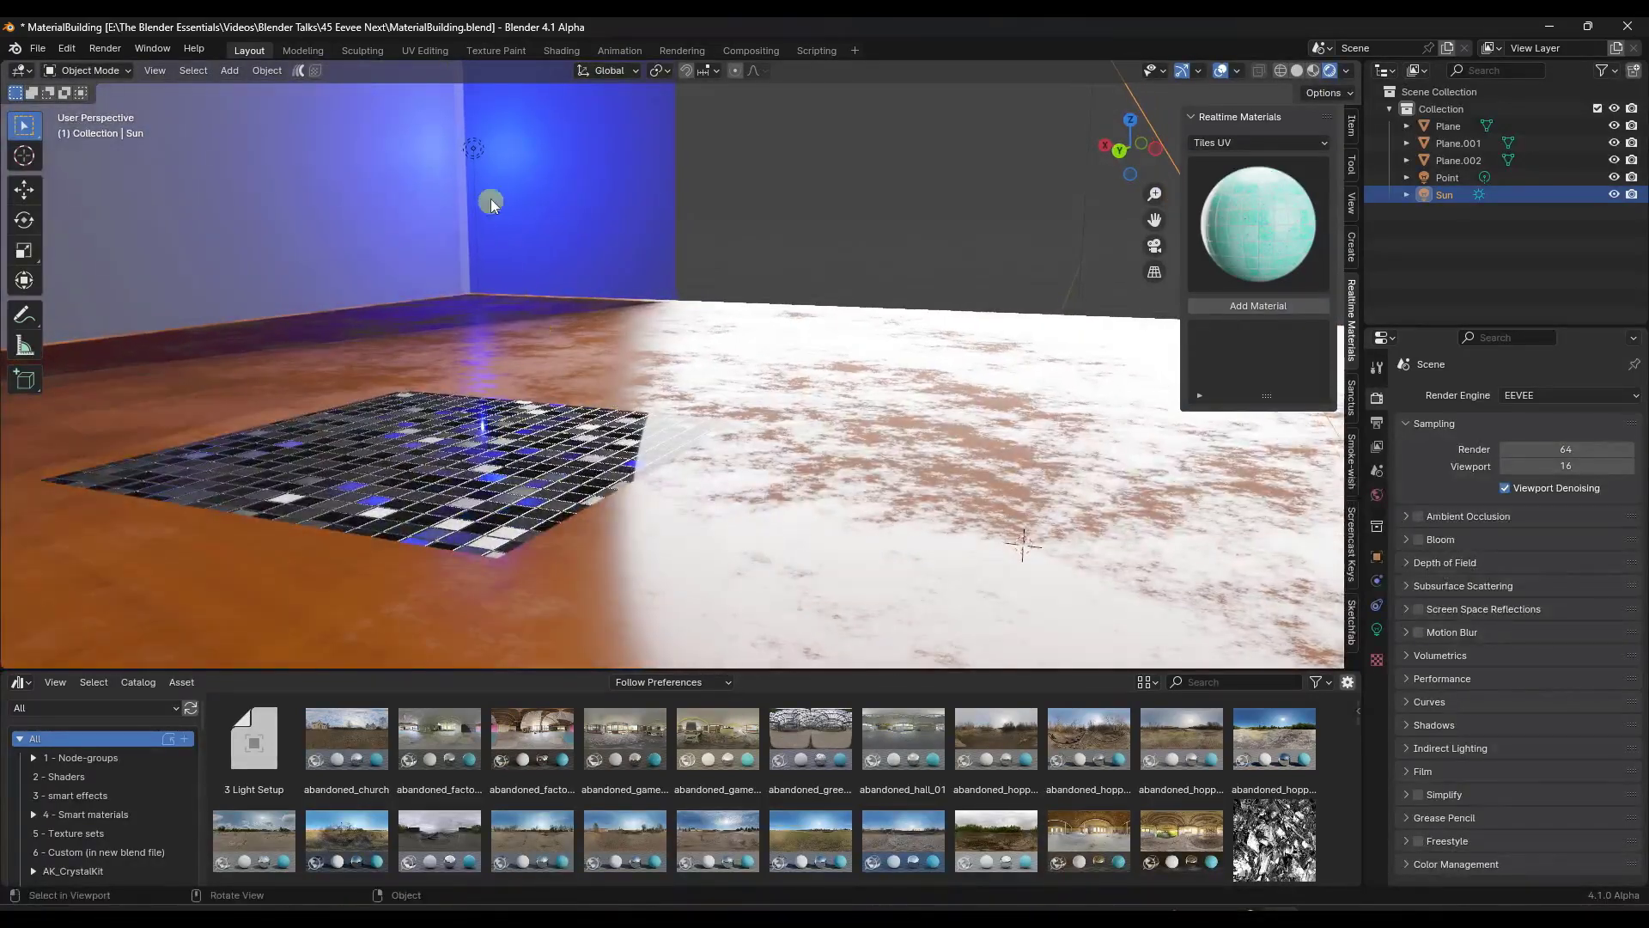
# Move the point light 1.9921 along Y and inspect its blue glow on the tiled patch
pyautogui.click(469, 148)
pyautogui.press('g')
pyautogui.press('y')
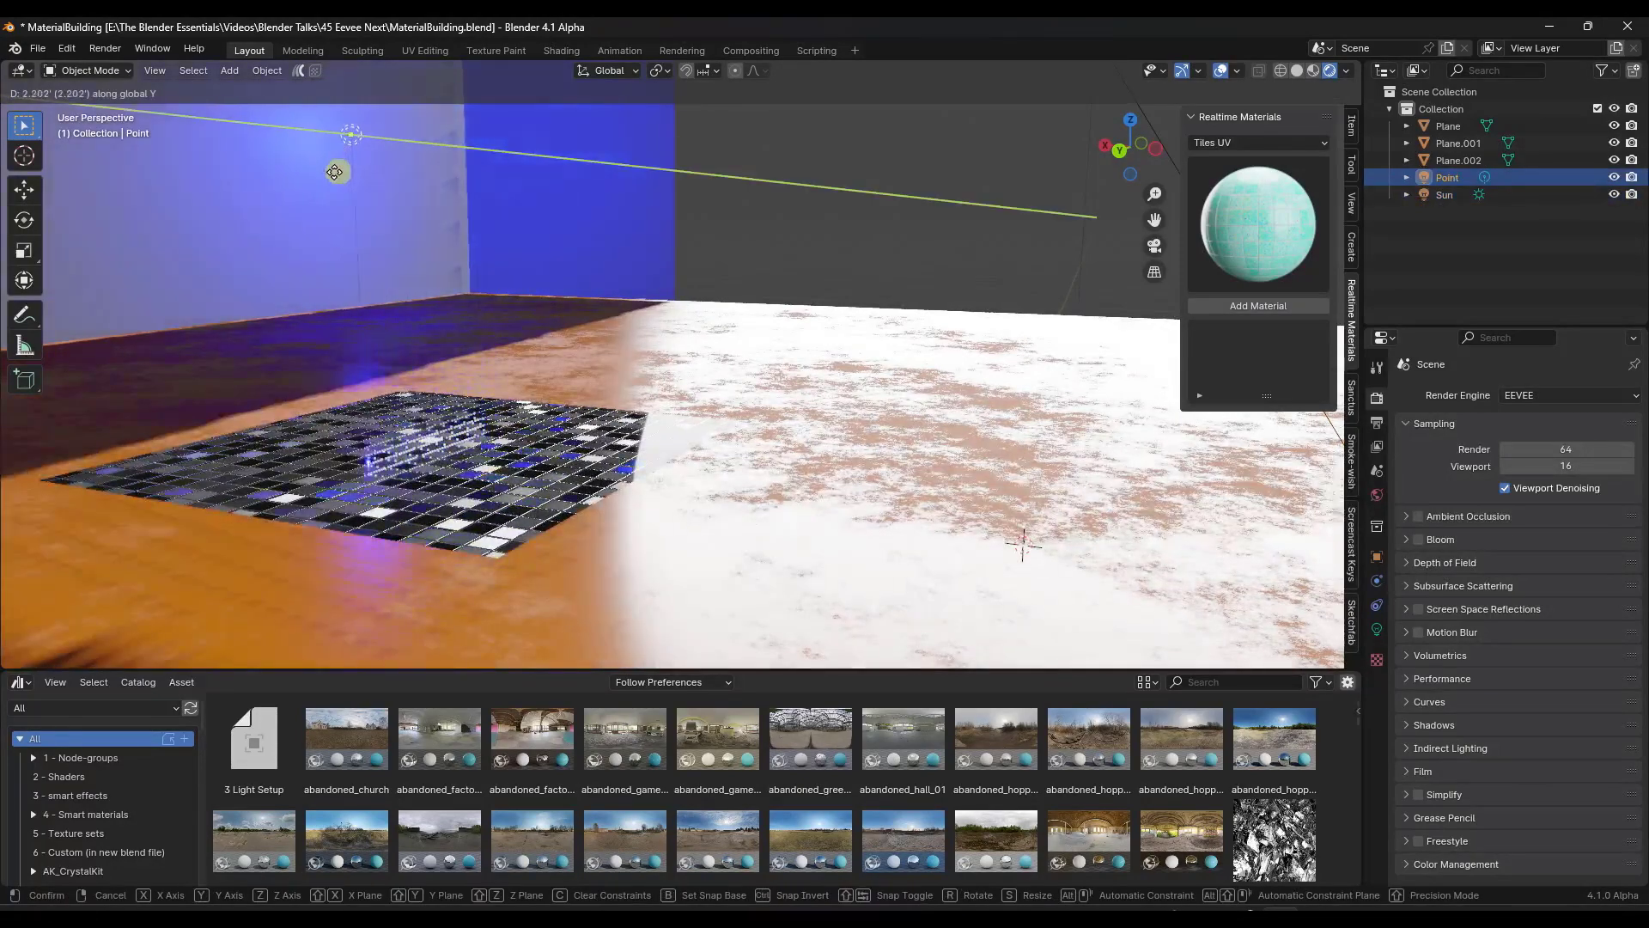
pyautogui.click(363, 194)
pyautogui.moveTo(363, 194); pyautogui.dragTo(526, 327, button='middle')
pyautogui.moveTo(240, 415); pyautogui.dragTo(371, 419, button='middle')
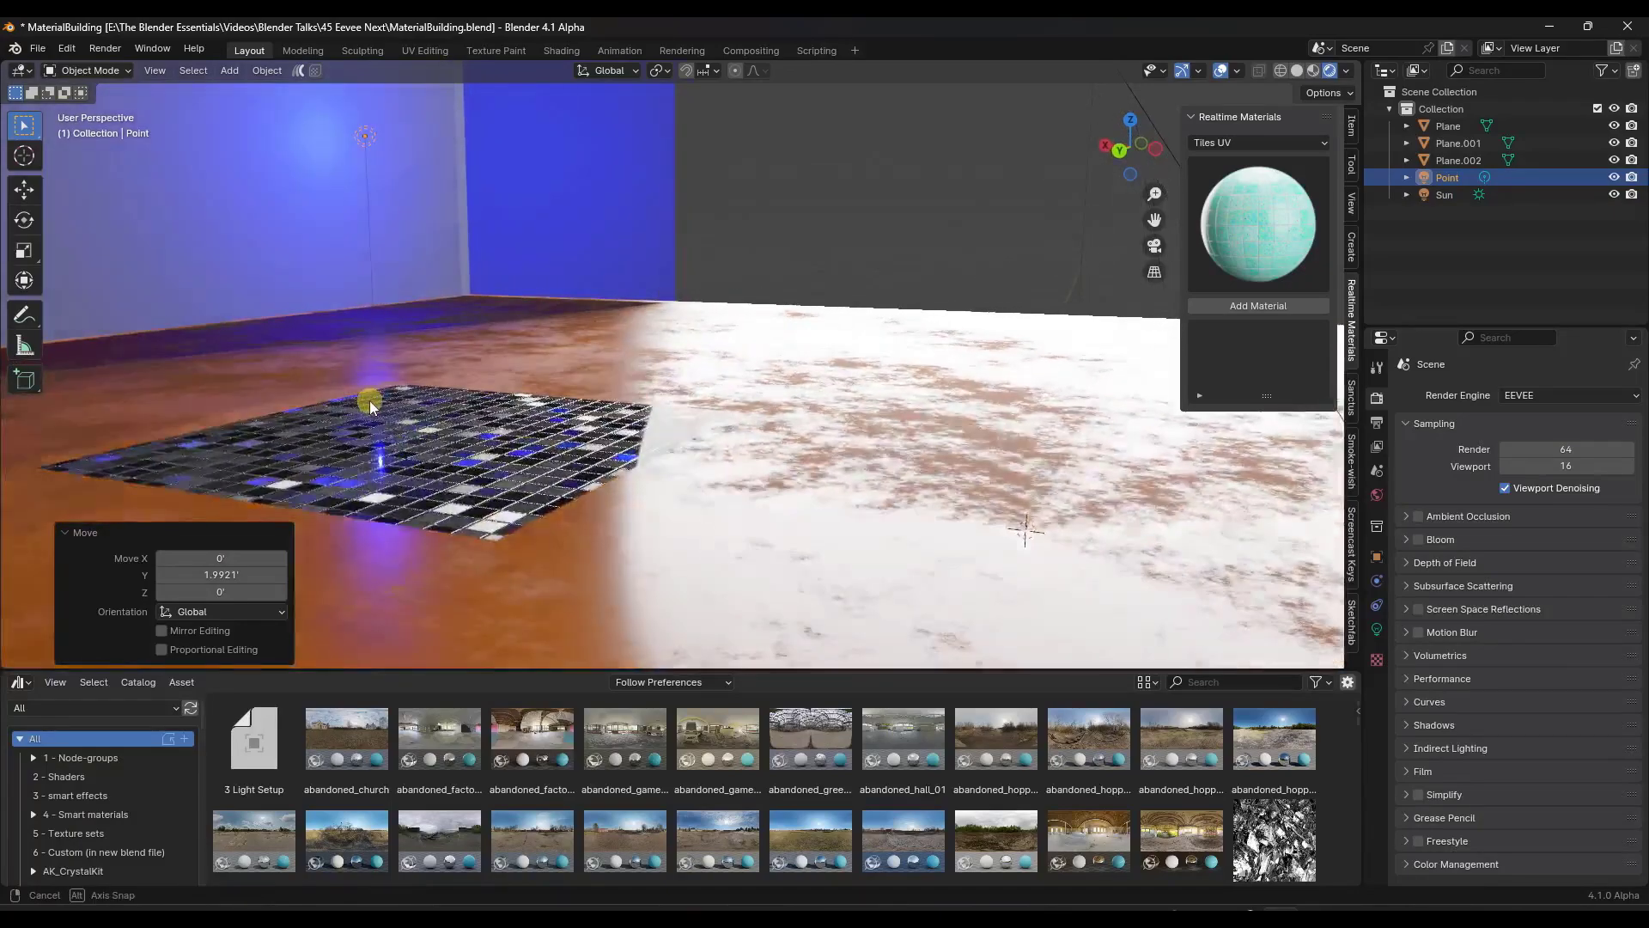
pyautogui.scroll(3, 383, 461)
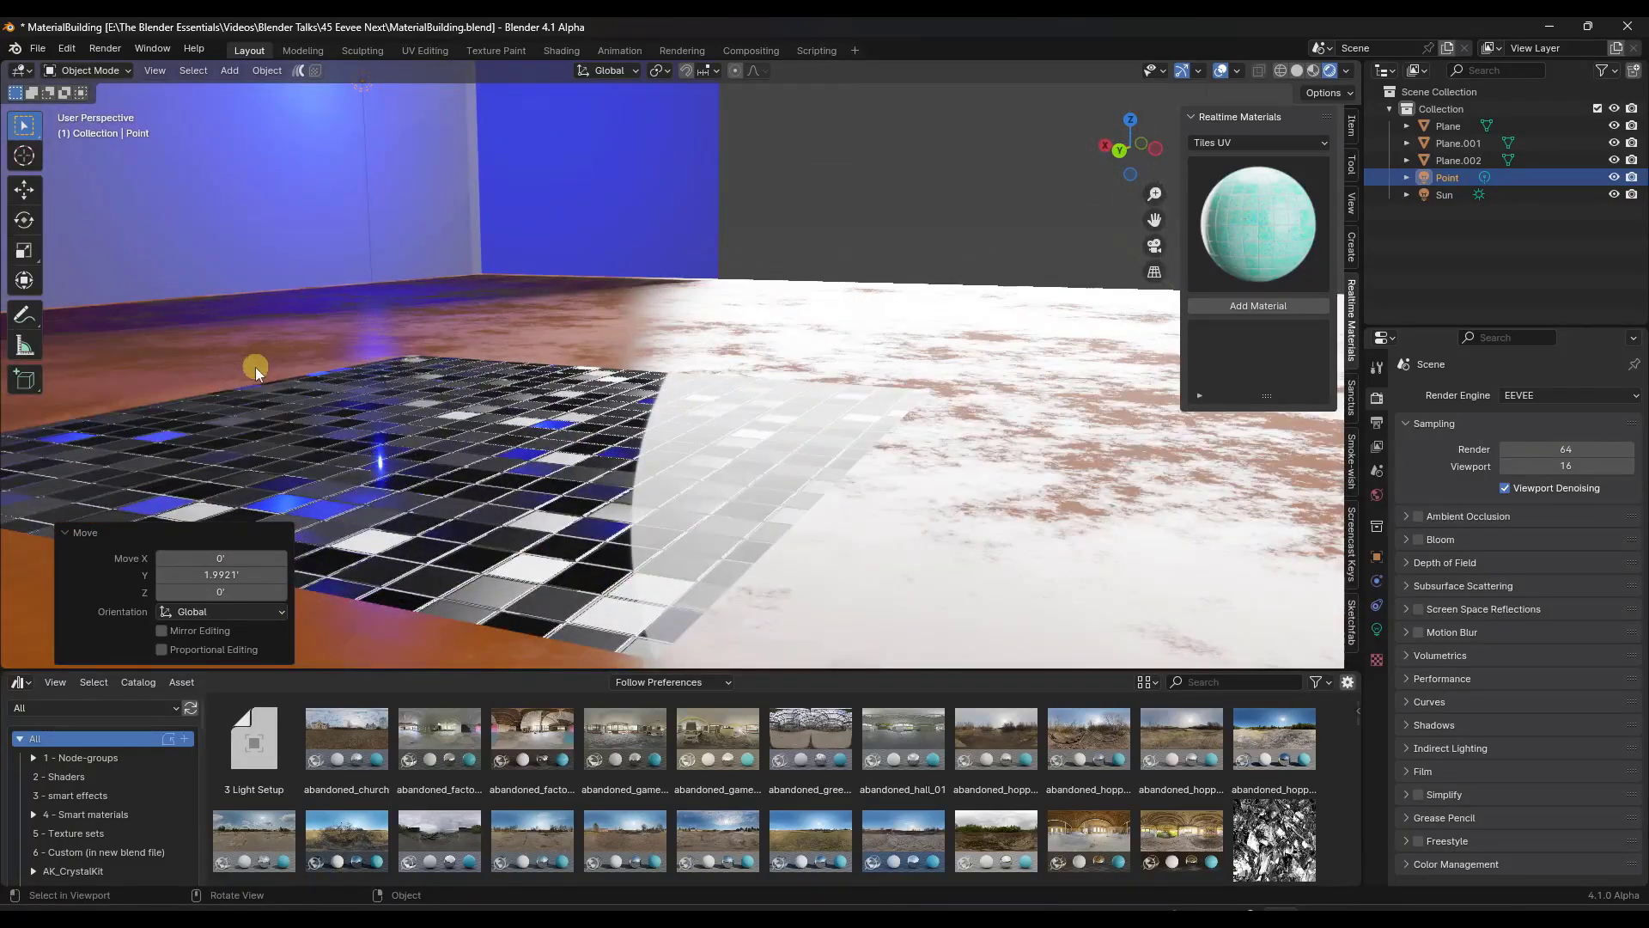
pyautogui.scroll(-2, 419, 410)
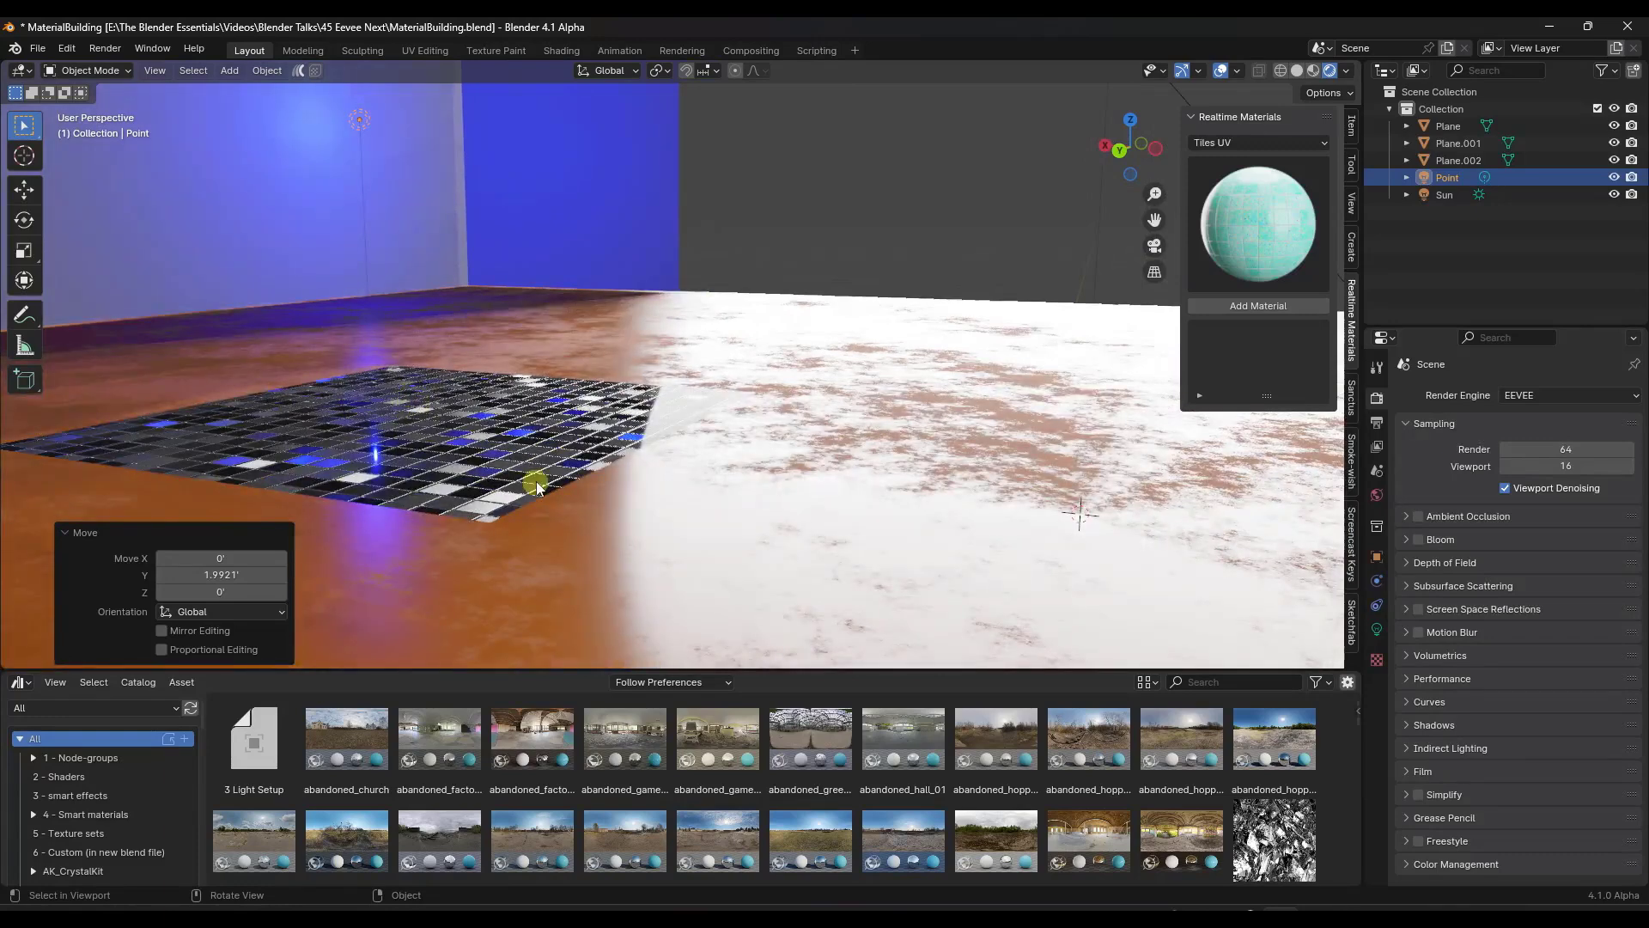
pyautogui.scroll(3, 404, 390)
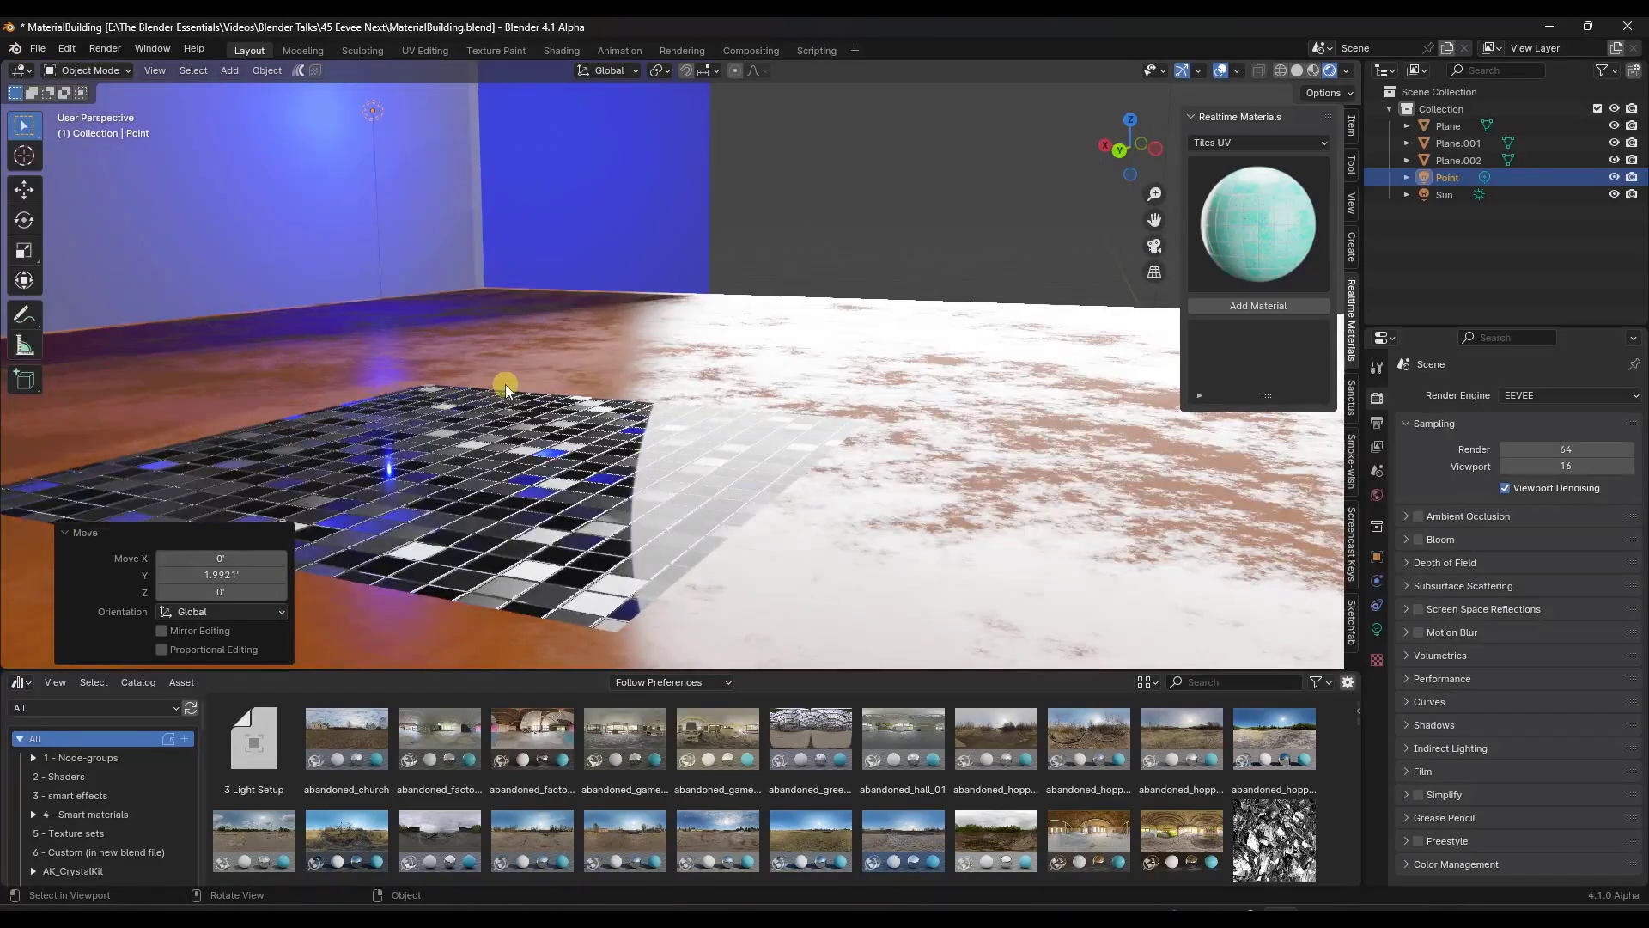
pyautogui.scroll(-2, 503, 399)
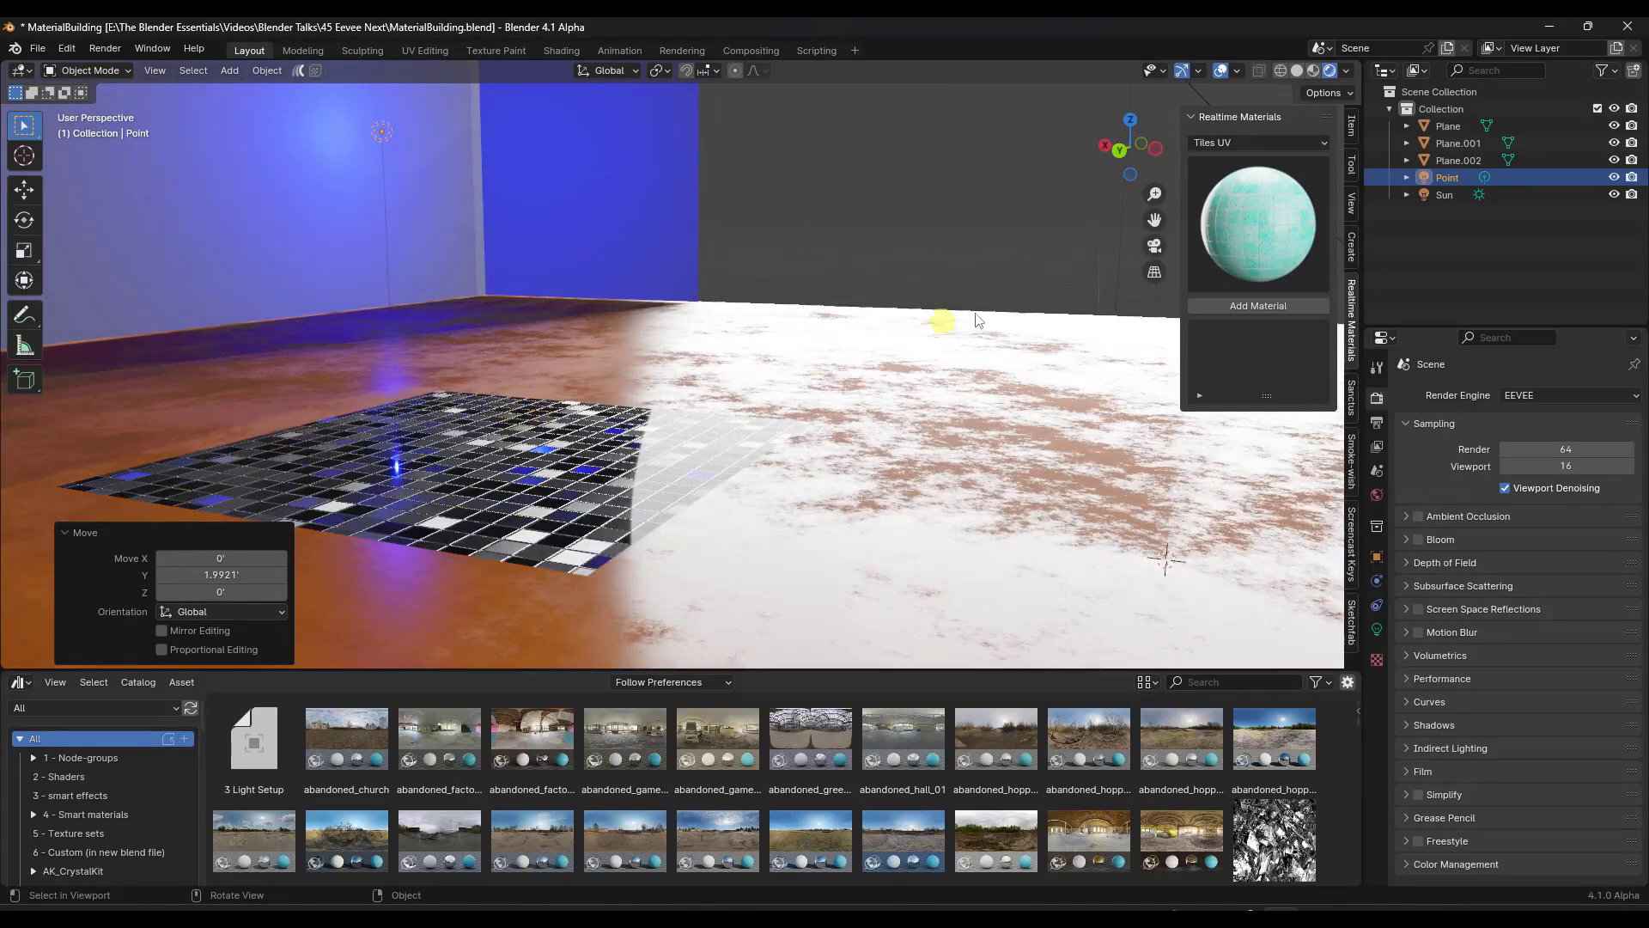
pyautogui.scroll(-2, 537, 496)
pyautogui.scroll(2, 601, 455)
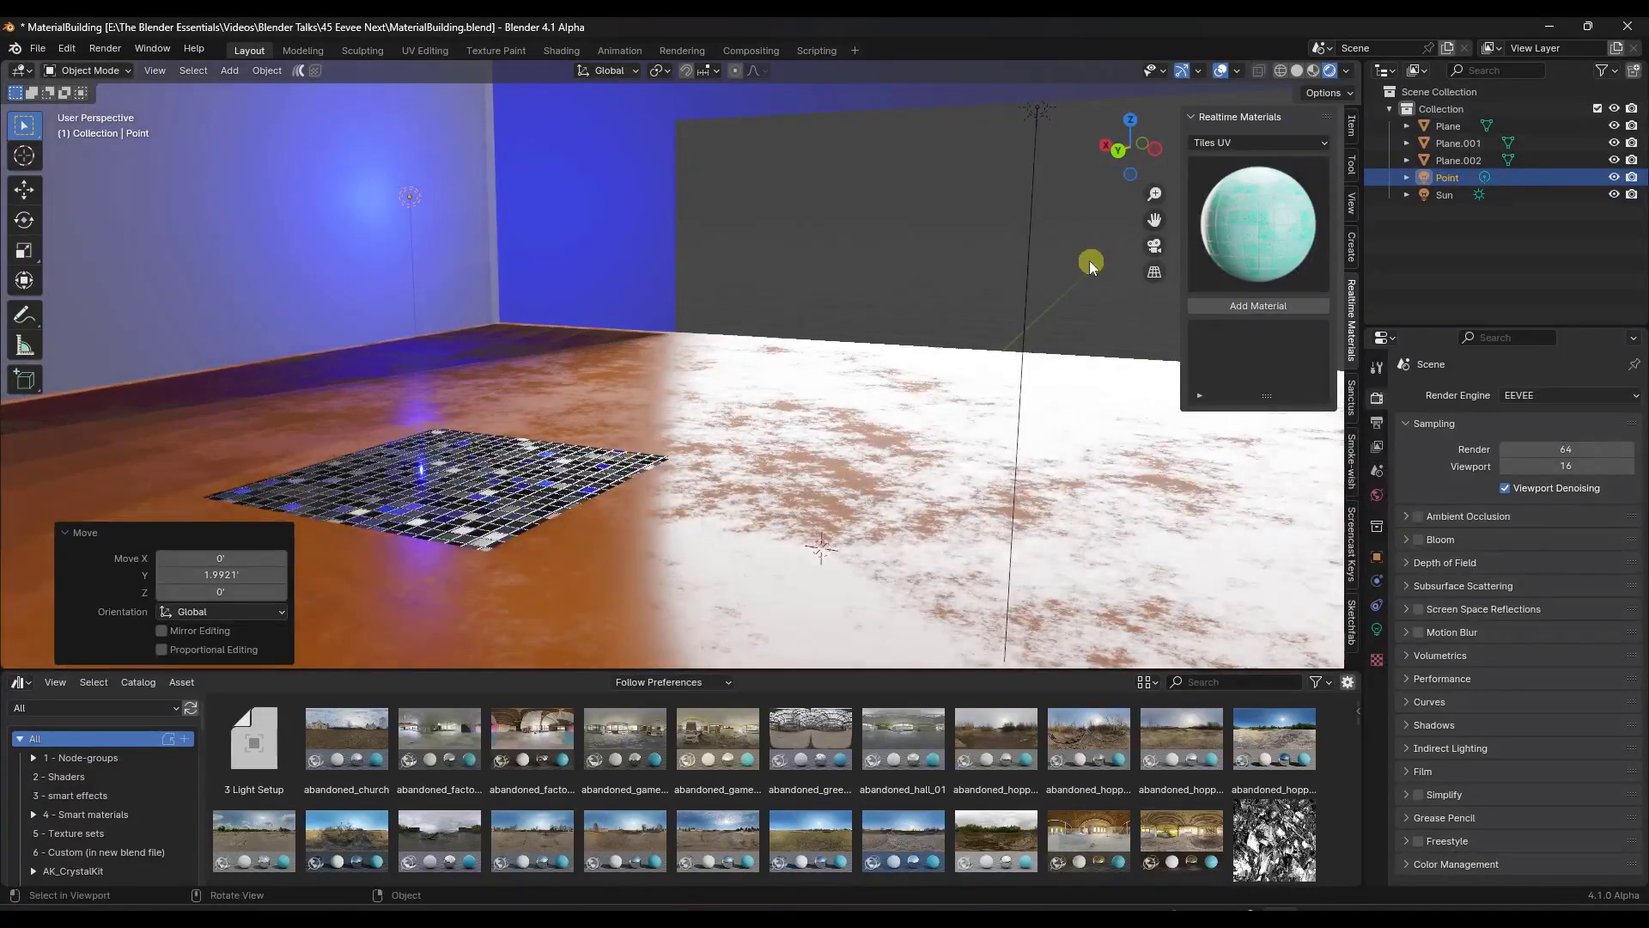
# Set the render engine to Cycles with the device changed from CPU to GPU Compute
pyautogui.click(1550, 400)
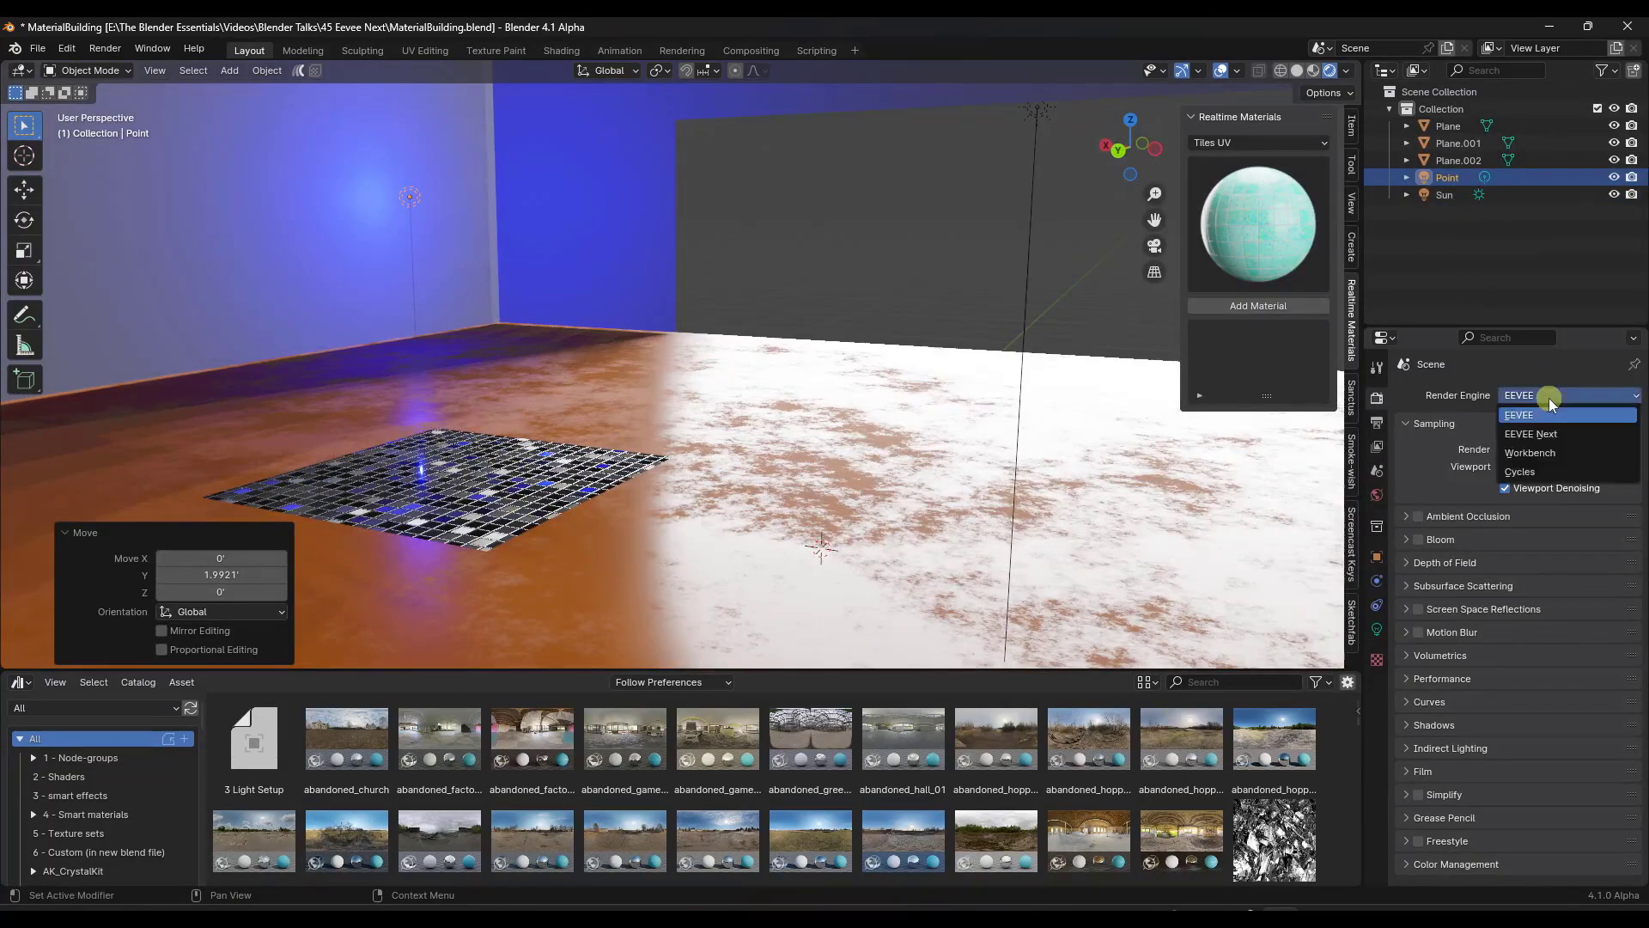
pyautogui.click(1533, 473)
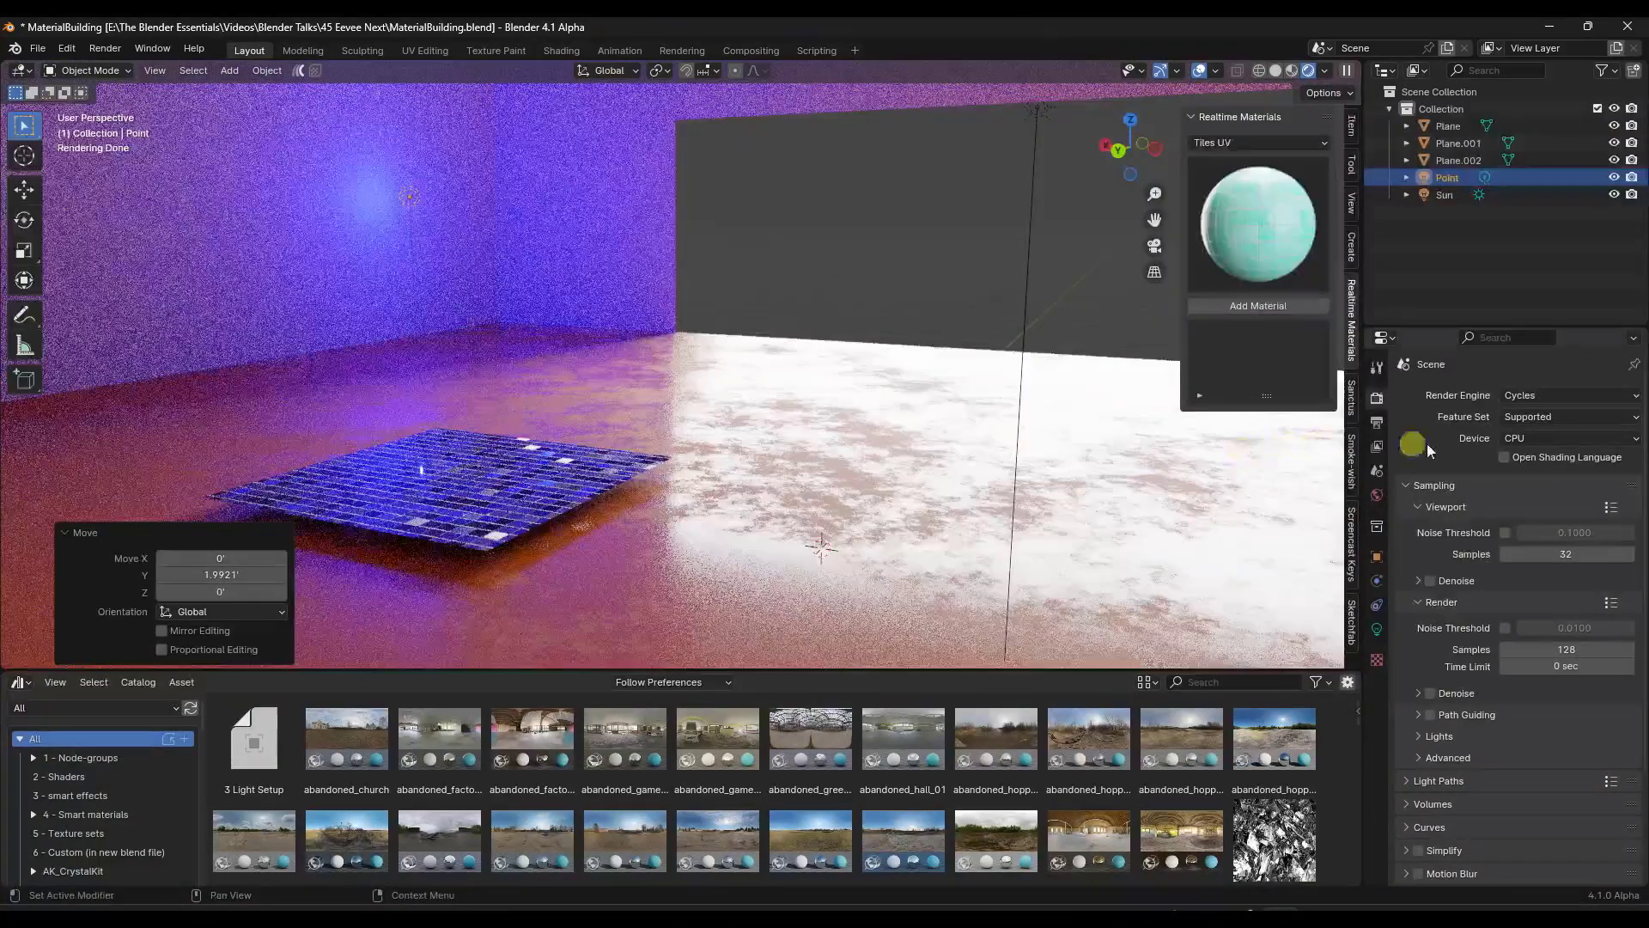
pyautogui.click(1546, 438)
pyautogui.click(1546, 477)
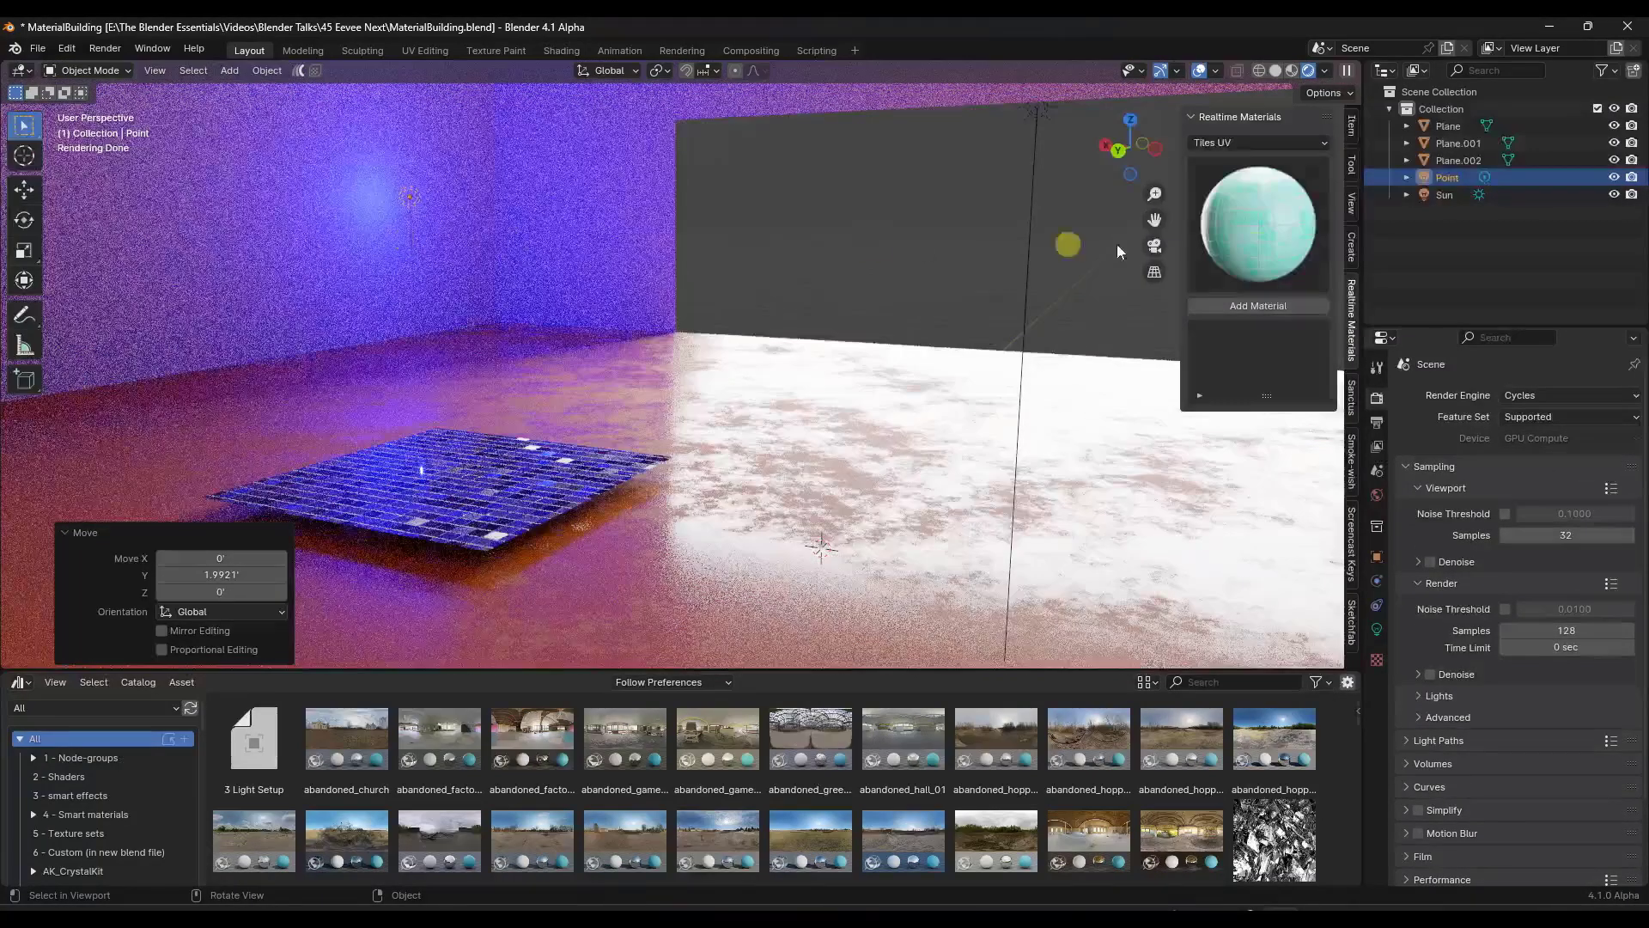
# Switch the render engine back to EEVEE Next and view the tile floor from lower down
pyautogui.click(1556, 396)
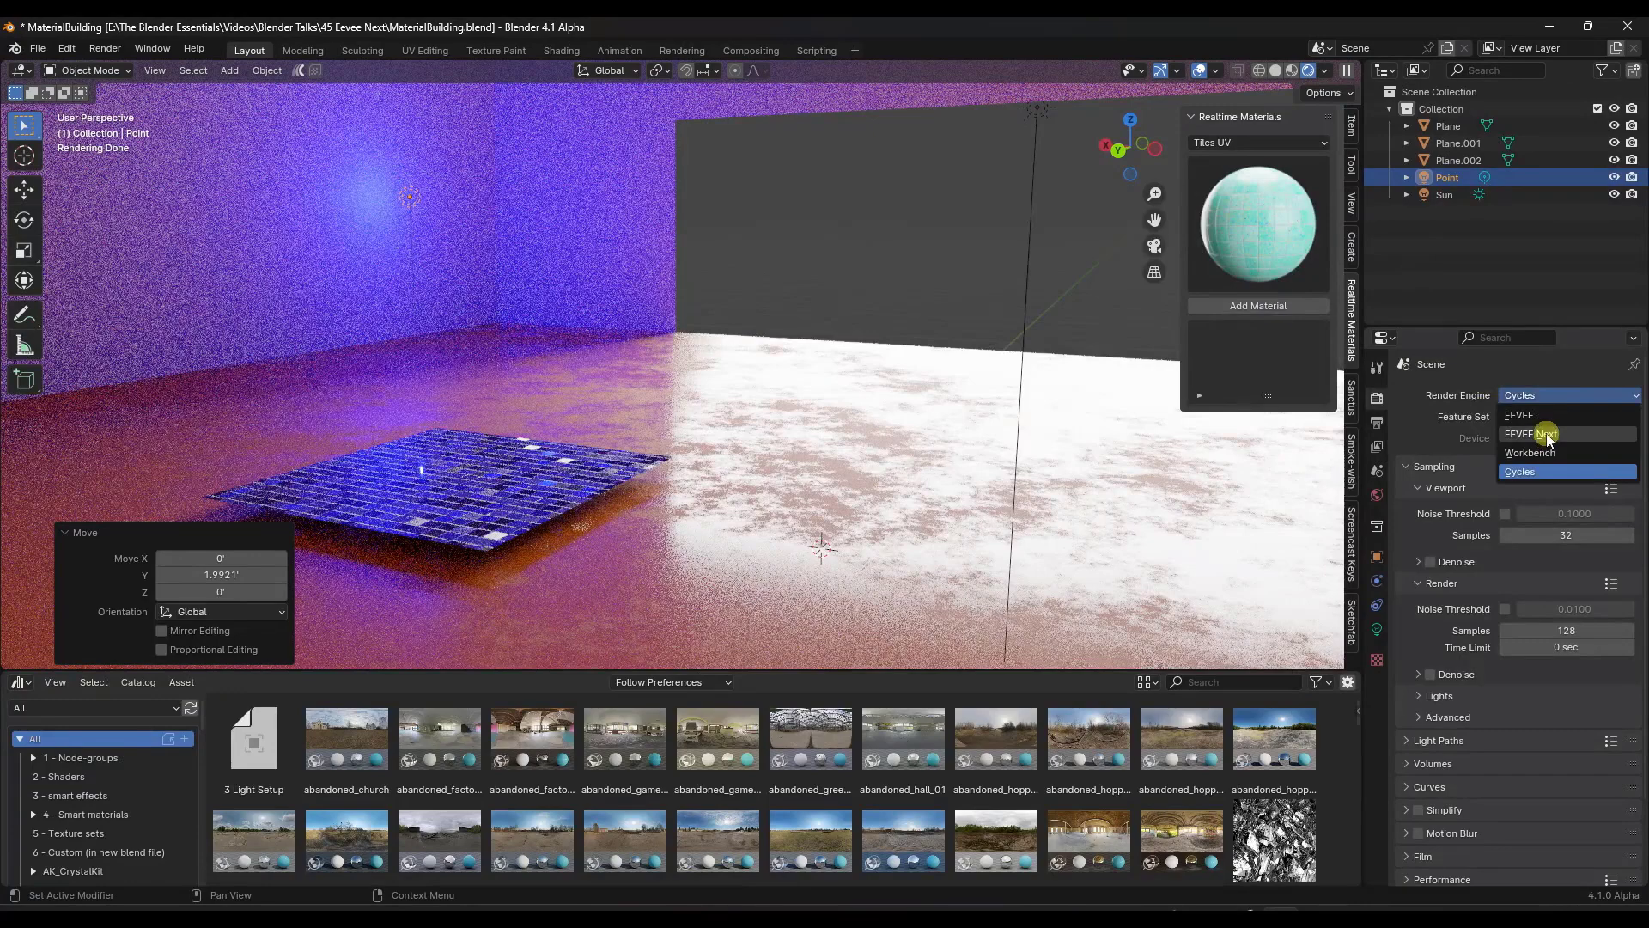
pyautogui.click(1546, 434)
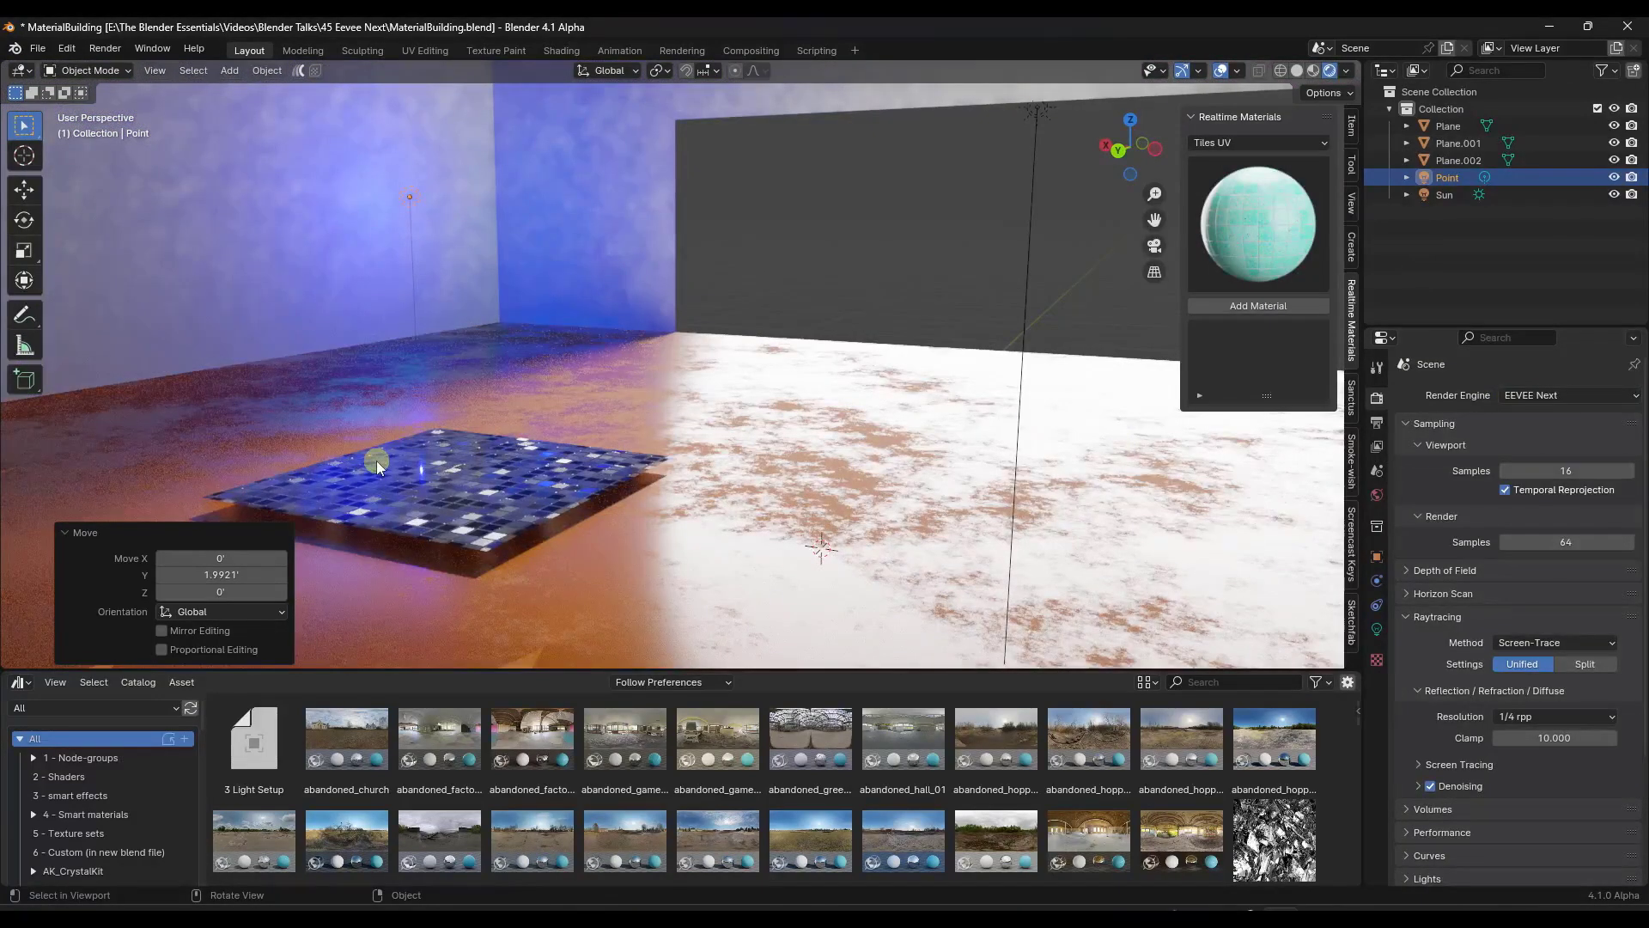
pyautogui.moveTo(420, 457); pyautogui.dragTo(430, 487, button='middle')
pyautogui.moveTo(610, 405)
pyautogui.mouseDown(button='middle')
pyautogui.moveTo(578, 430)
pyautogui.moveTo(556, 544)
pyautogui.mouseUp(button='middle')
pyautogui.moveTo(525, 473); pyautogui.dragTo(513, 413, button='middle')
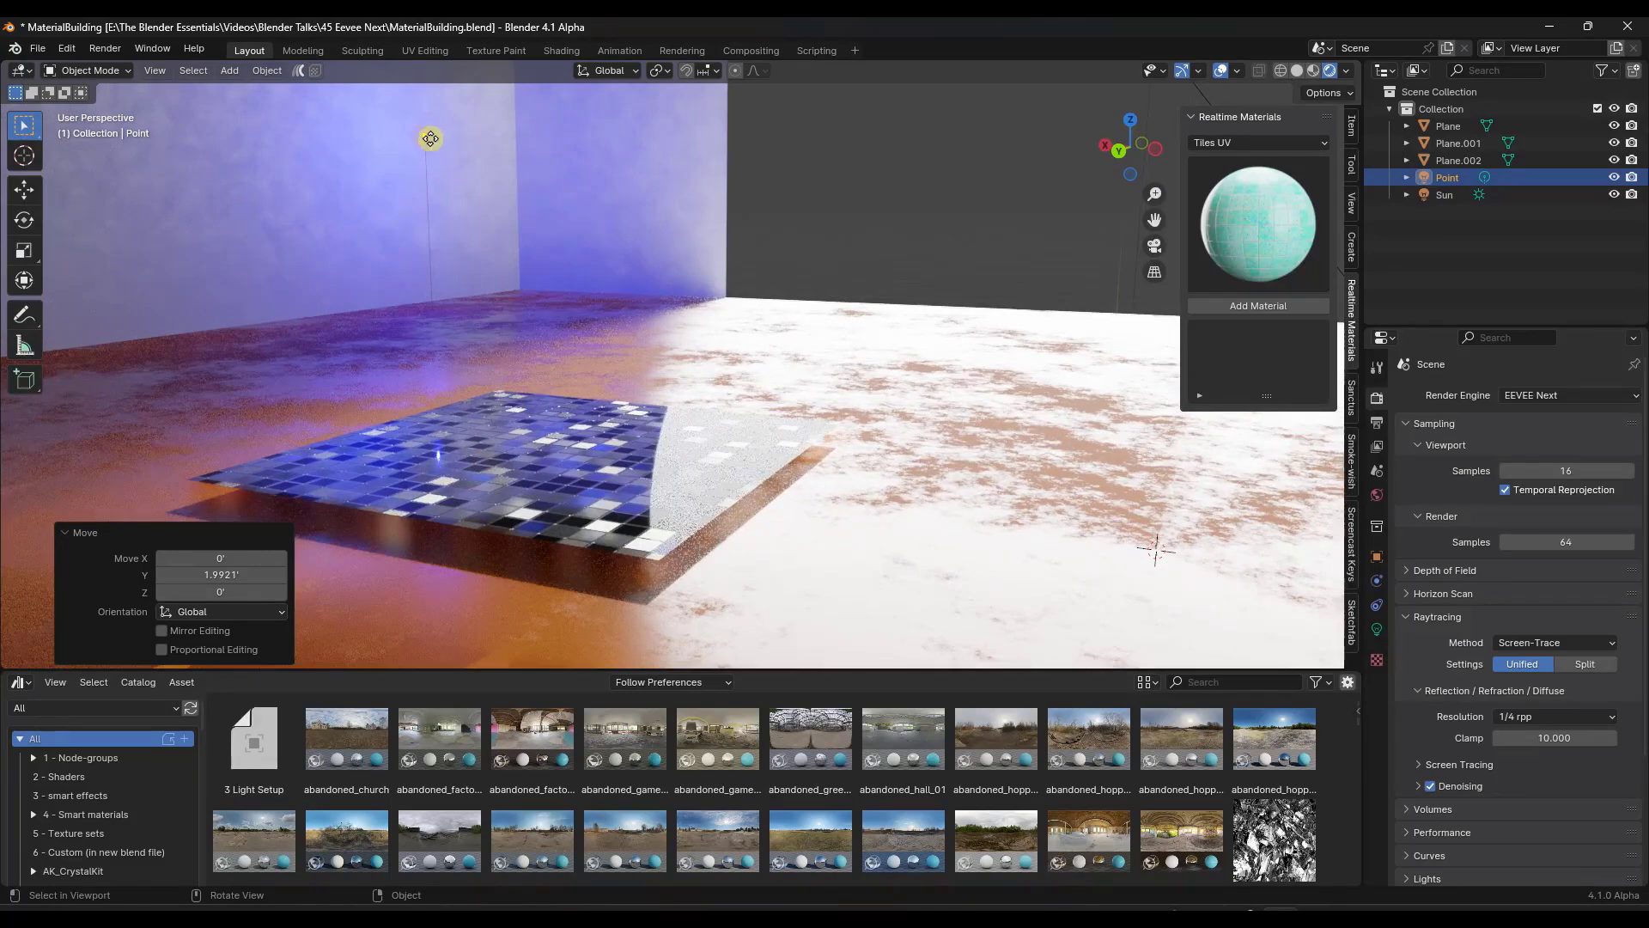
# Move the point light -2.5431 along X over the tiled plane
pyautogui.moveTo(430, 138); pyautogui.dragTo(548, 229)
pyautogui.press('y')
pyautogui.press('x')
pyautogui.press('y')
pyautogui.press('x')
pyautogui.moveTo(584, 514)
pyautogui.mouseDown(button='middle')
pyautogui.moveTo(555, 522)
pyautogui.moveTo(557, 602)
pyautogui.moveTo(563, 515)
pyautogui.mouseUp(button='middle')
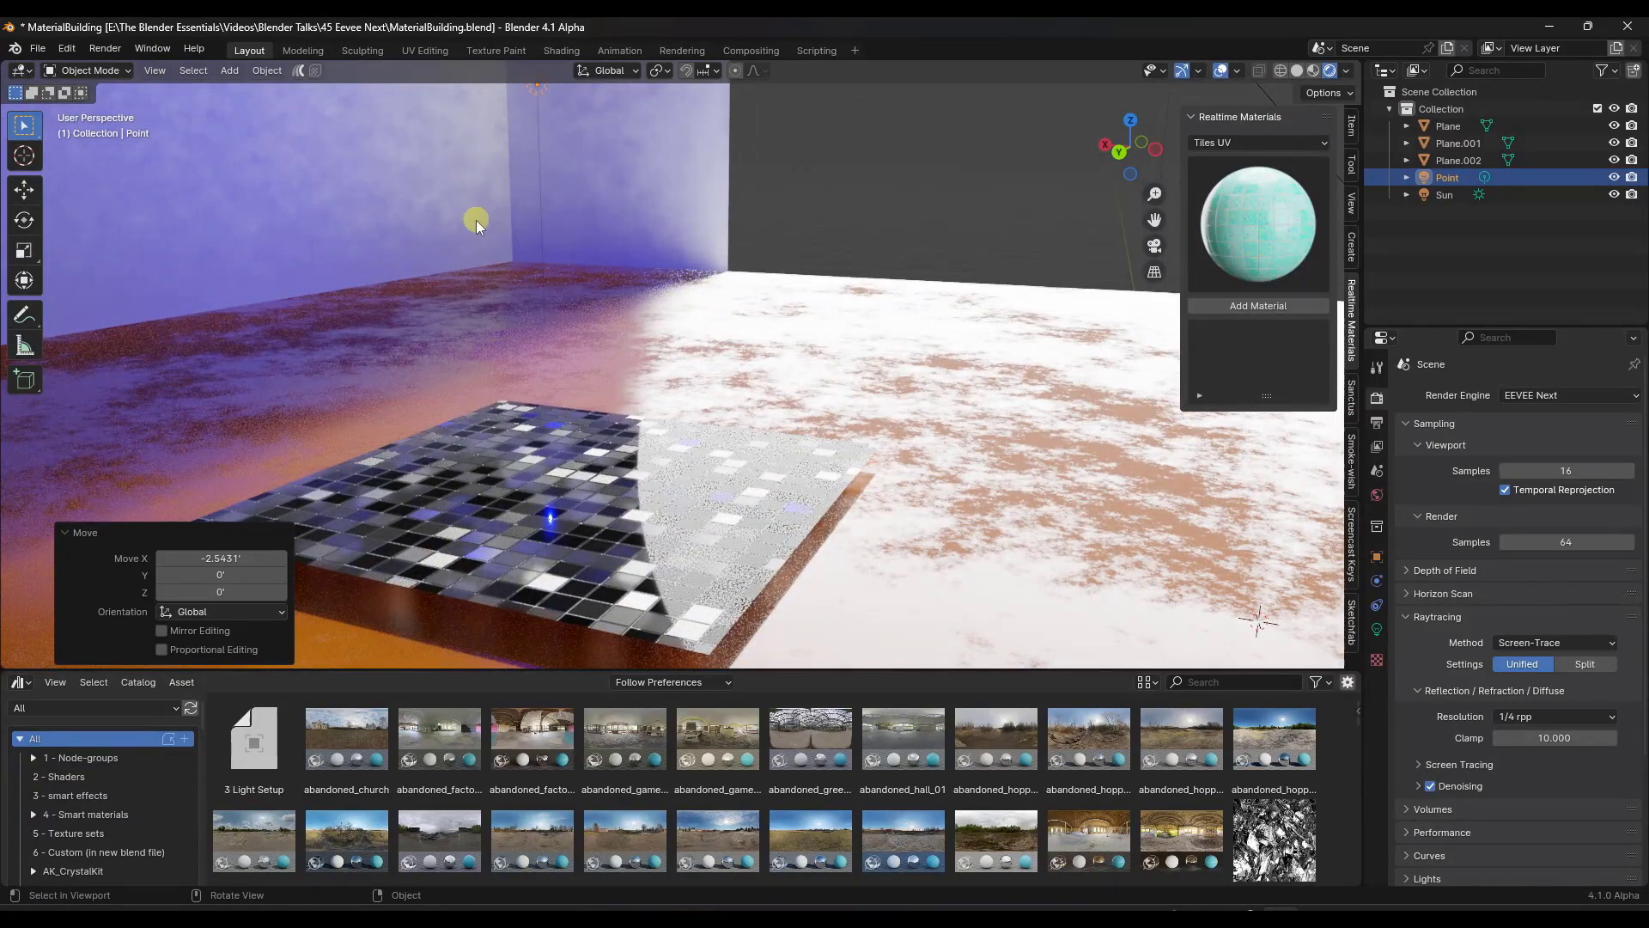
pyautogui.moveTo(498, 232); pyautogui.dragTo(475, 158, button='middle')
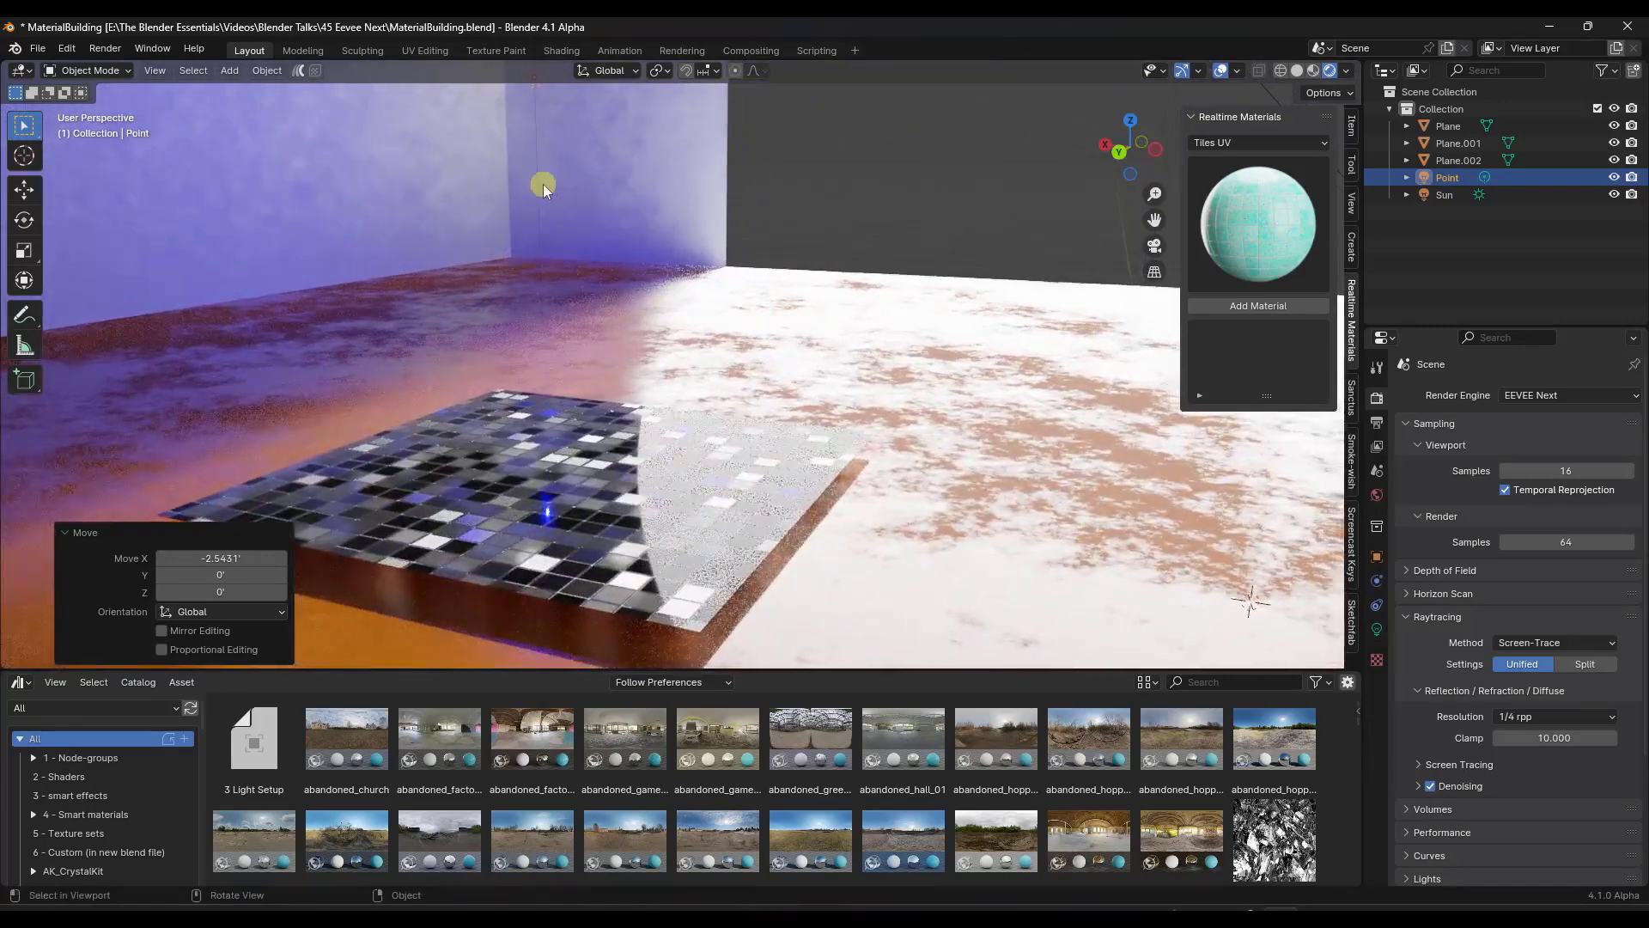
# Try EEVEE as render engine, then return to EEVEE Next
pyautogui.click(1529, 397)
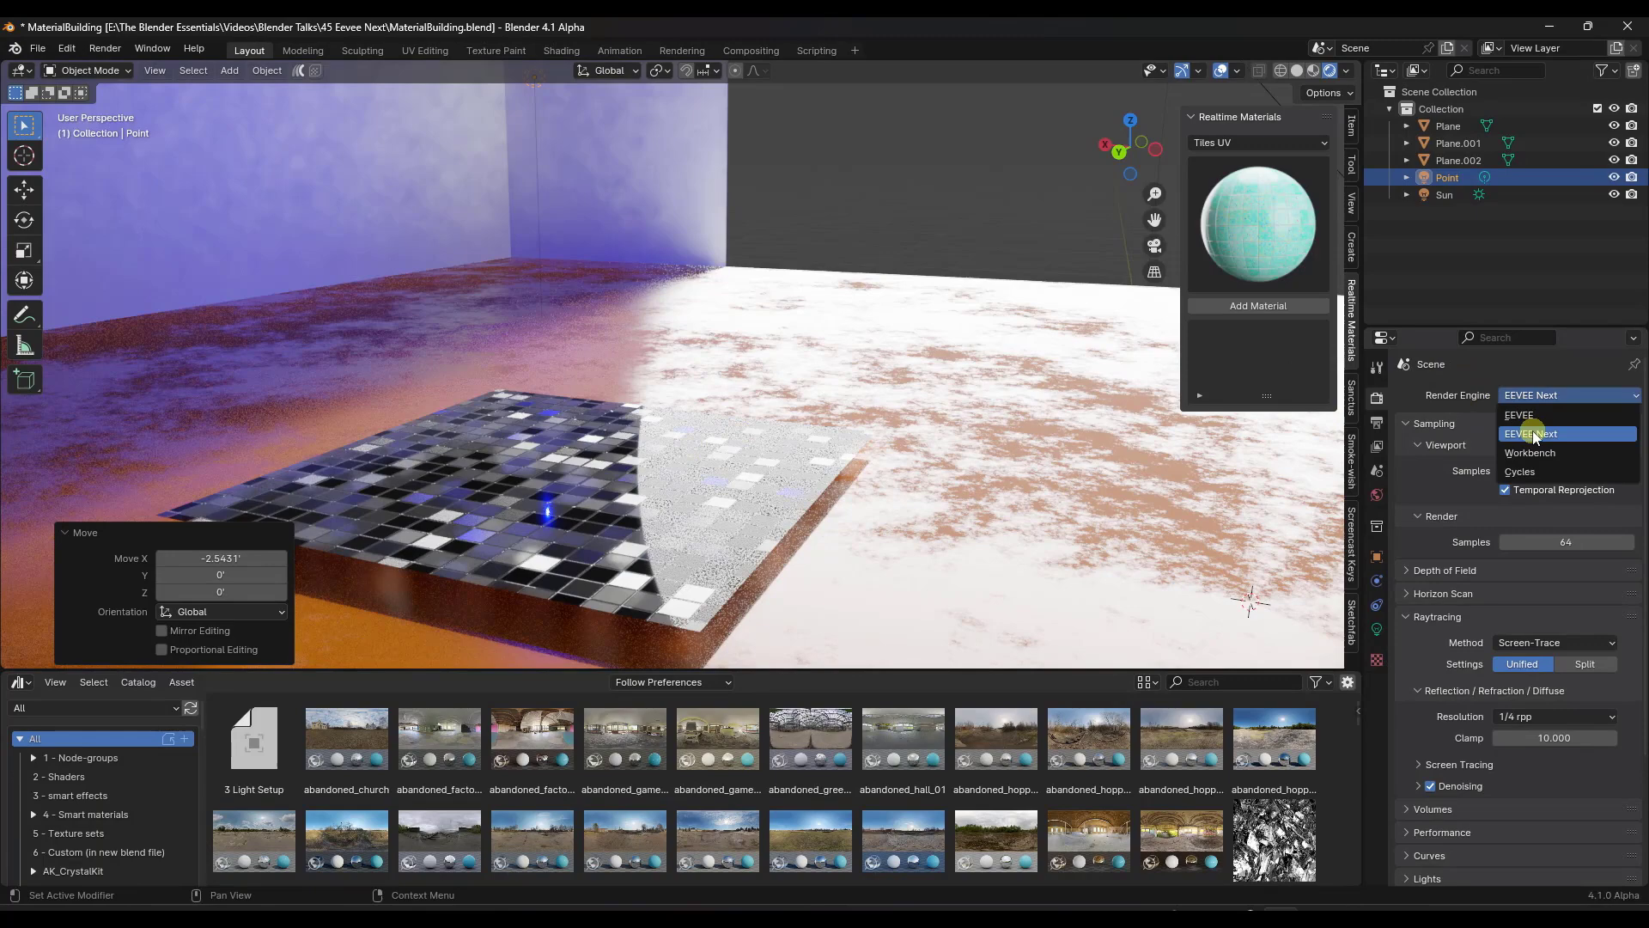
pyautogui.click(1520, 415)
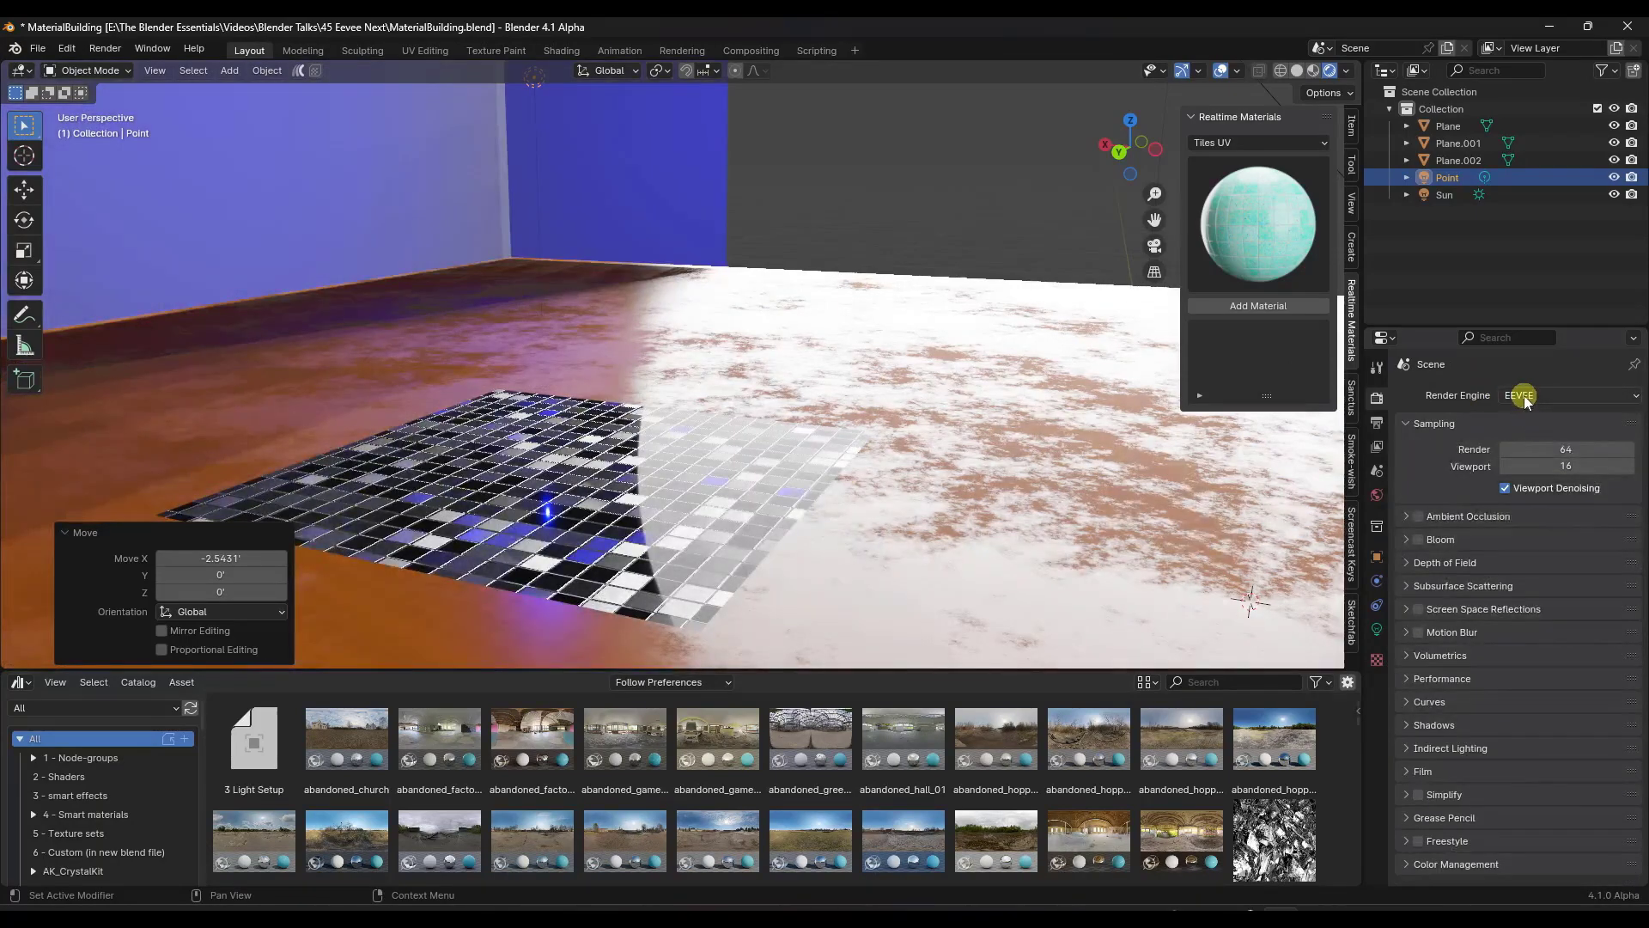
pyautogui.click(1523, 398)
pyautogui.click(1536, 432)
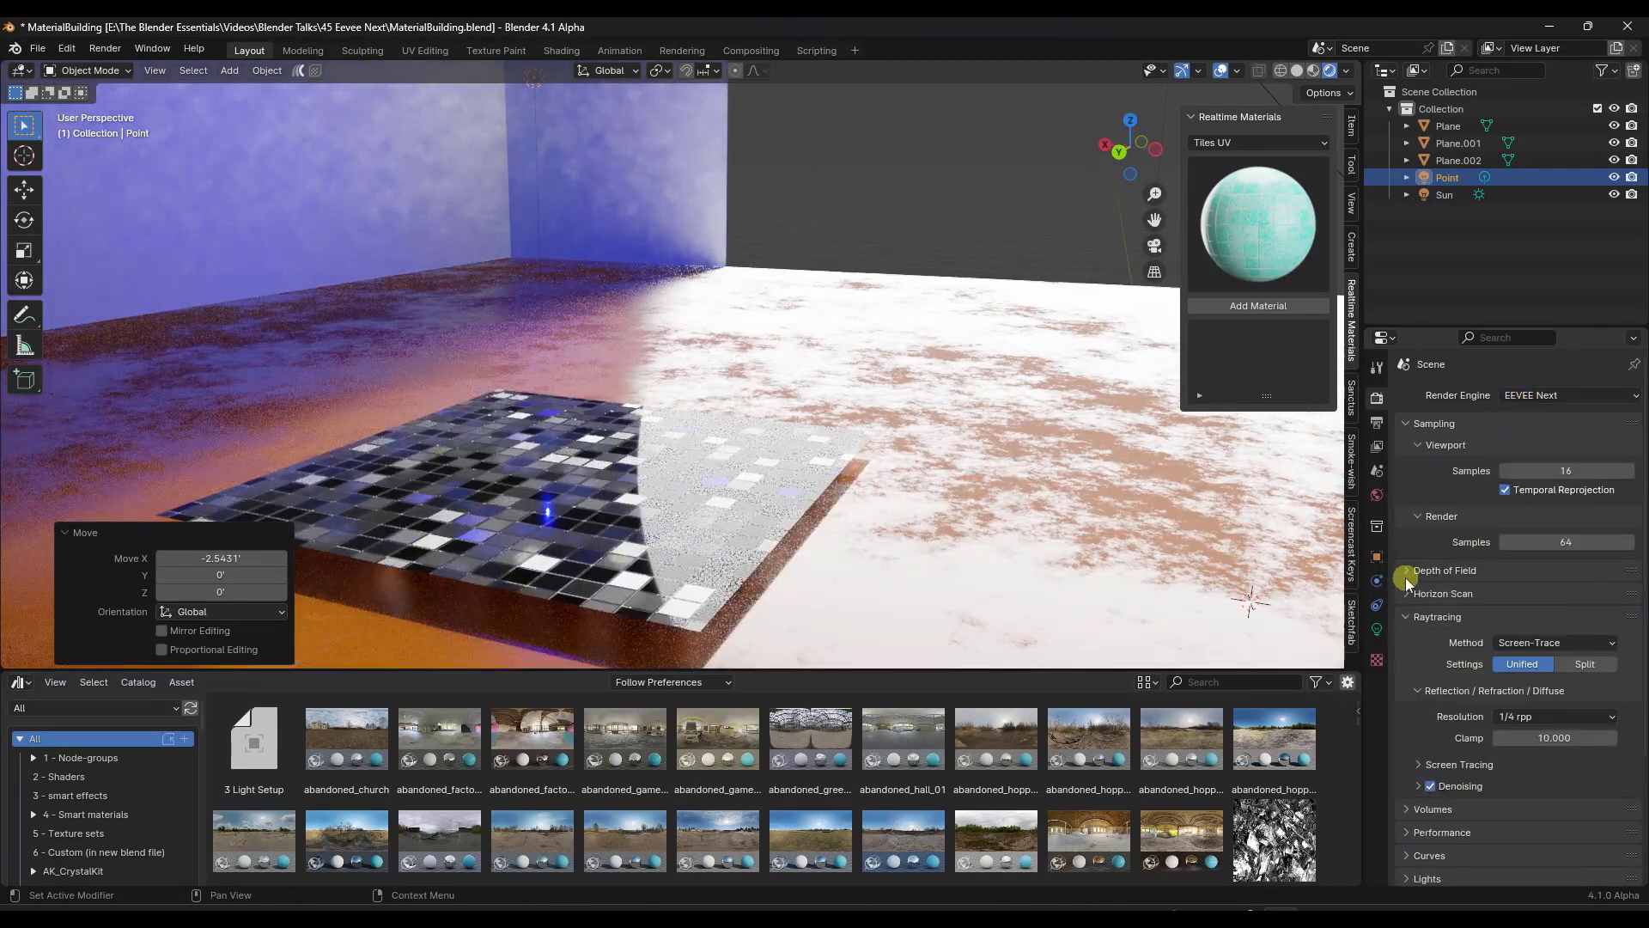
# Hide the sun light and raise the point light's power to about 58 W
pyautogui.click(1377, 630)
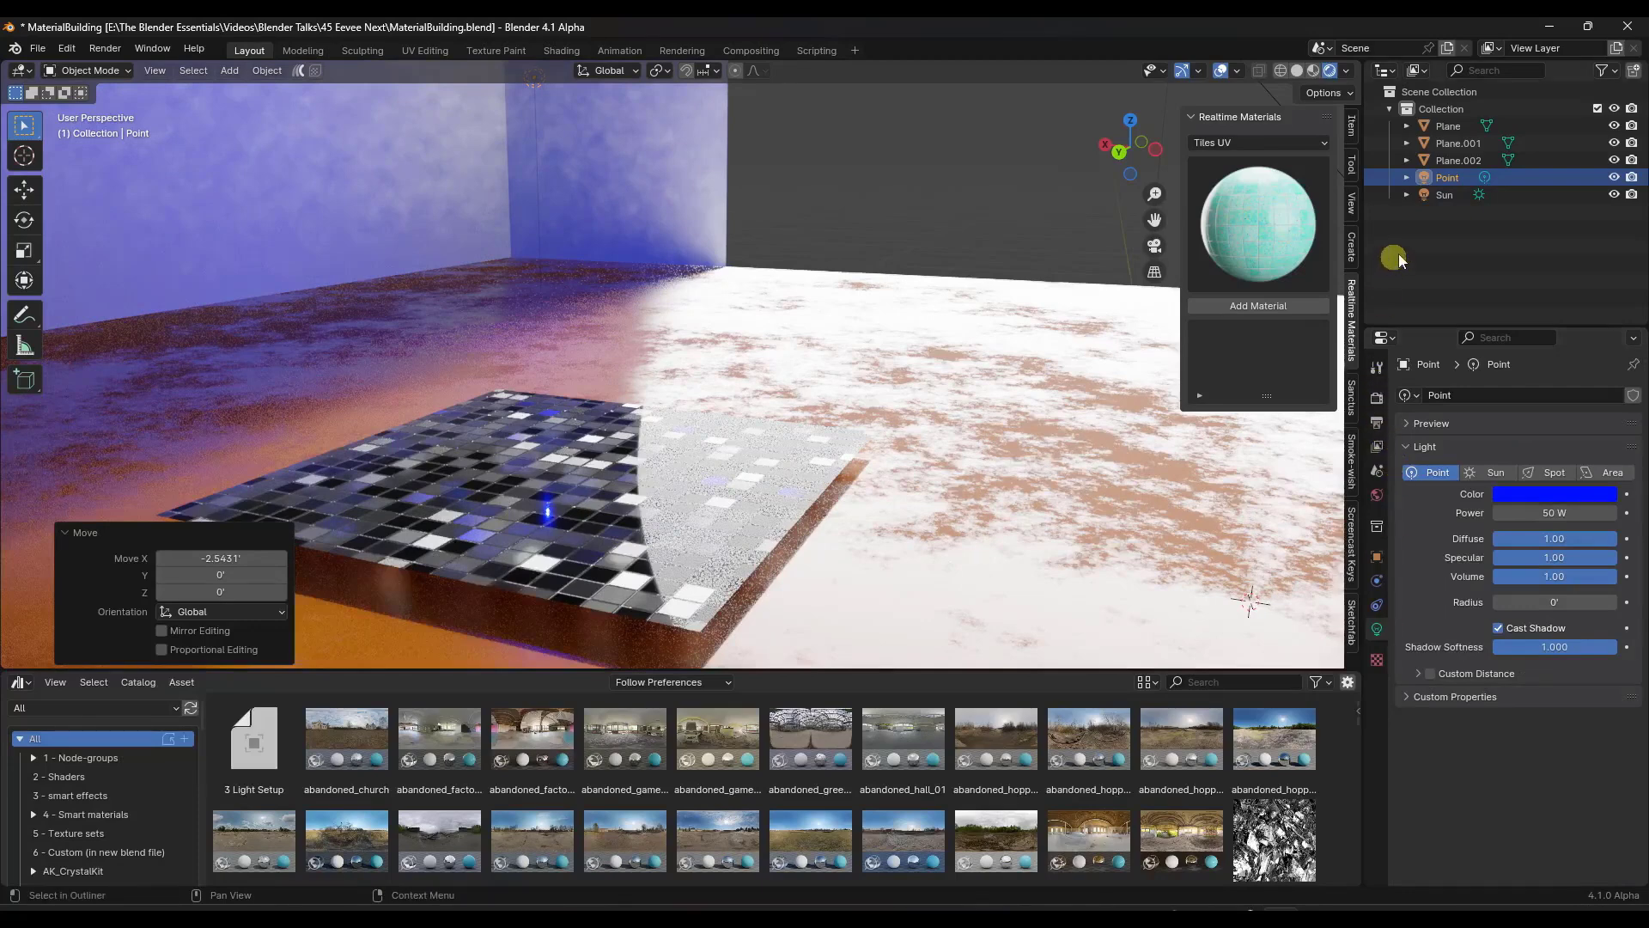
pyautogui.click(1614, 195)
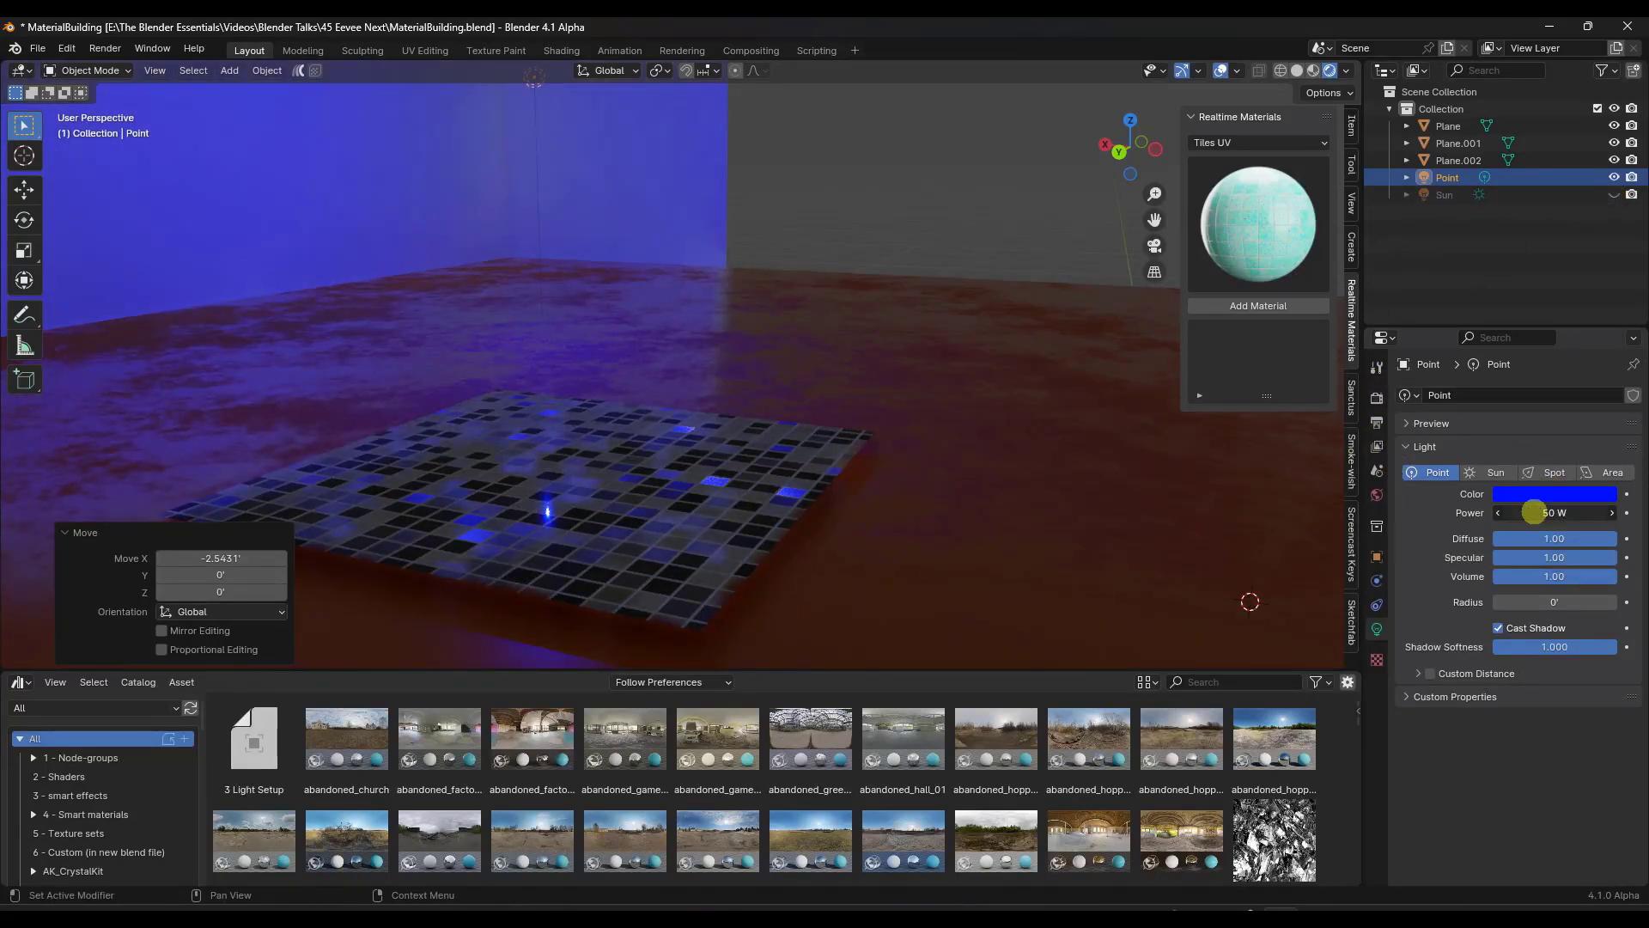
pyautogui.moveTo(1534, 513); pyautogui.dragTo(296, 510)
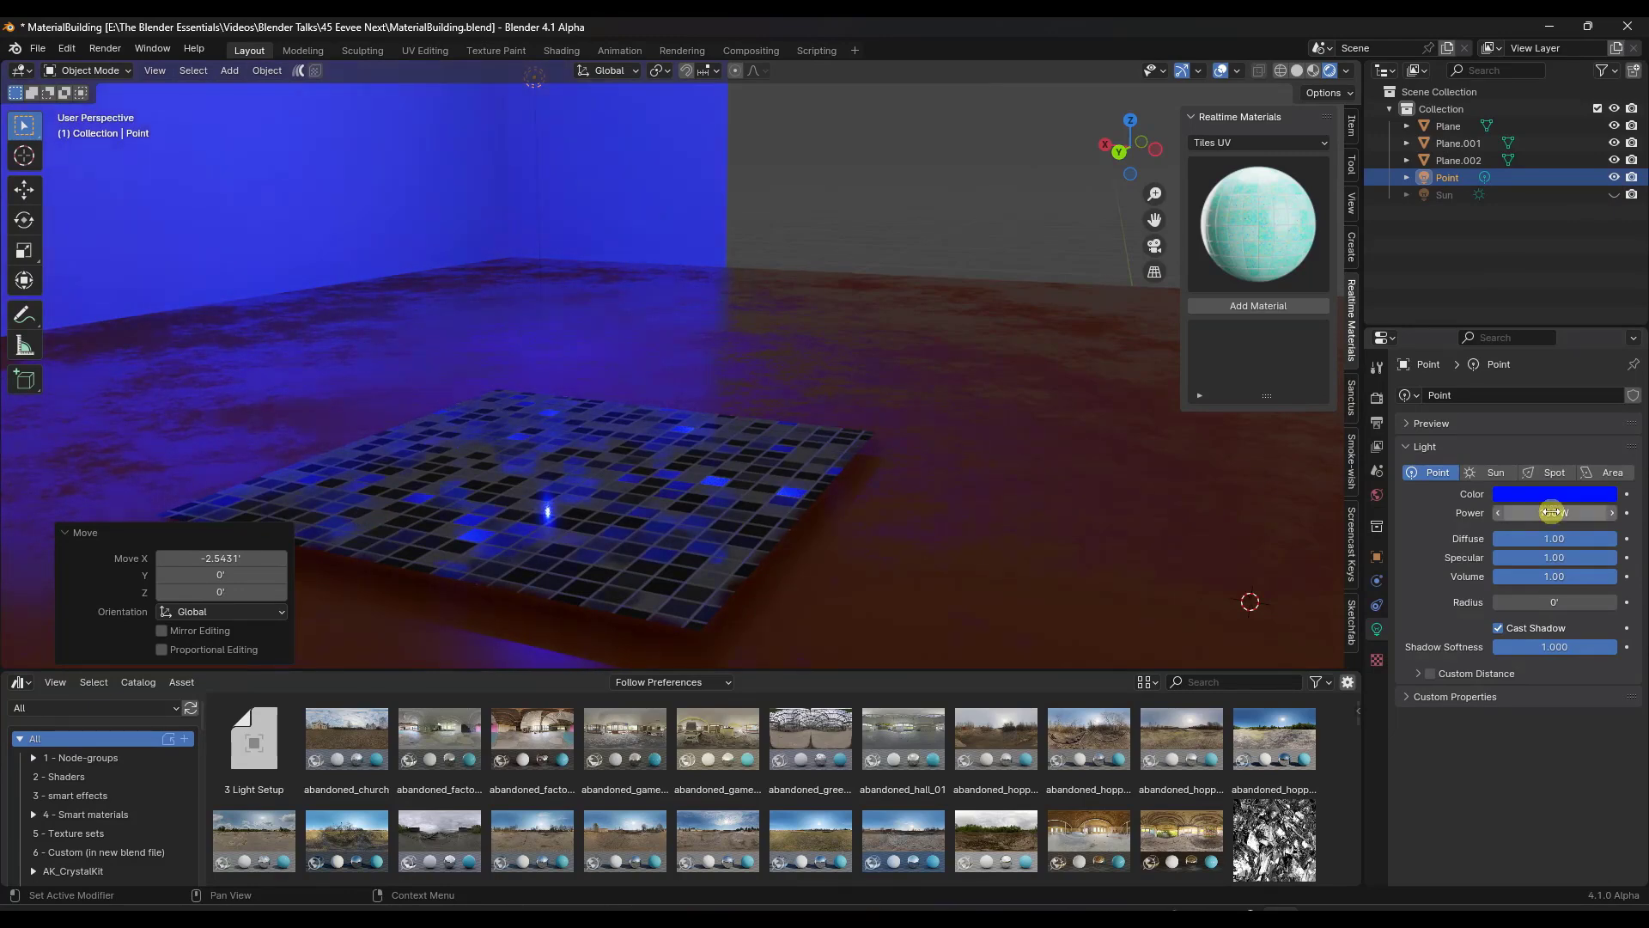
pyautogui.scroll(-2, 616, 498)
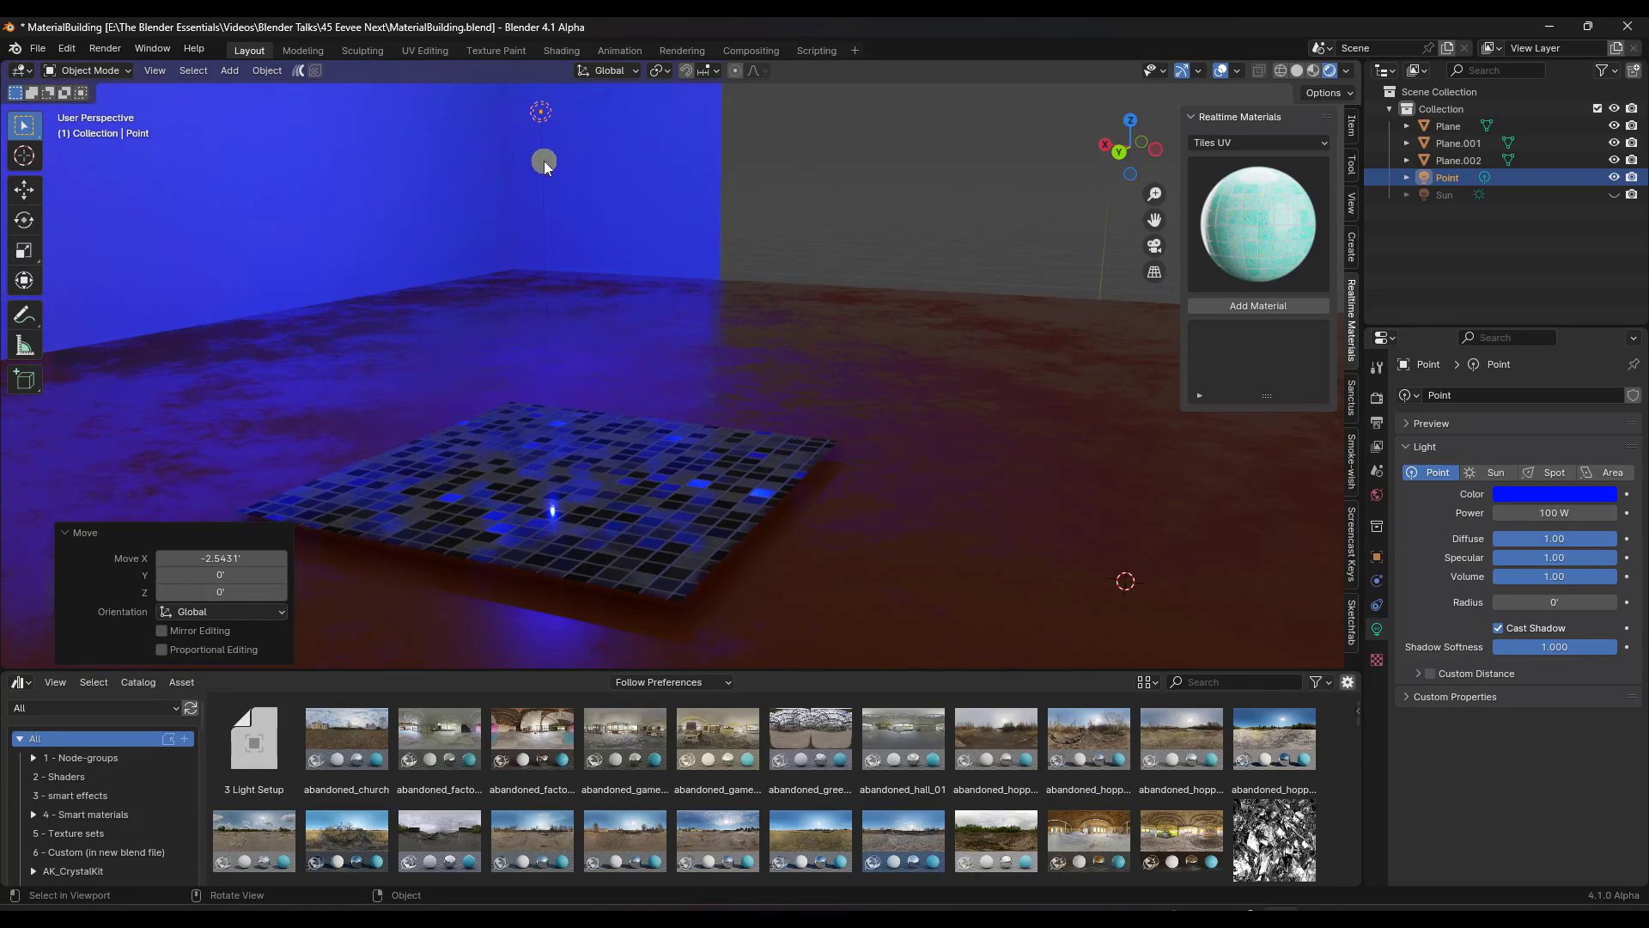
# Reposition the point light along Y and X, then lower it -1.2361 along Z
pyautogui.press('g')
pyautogui.press('y')
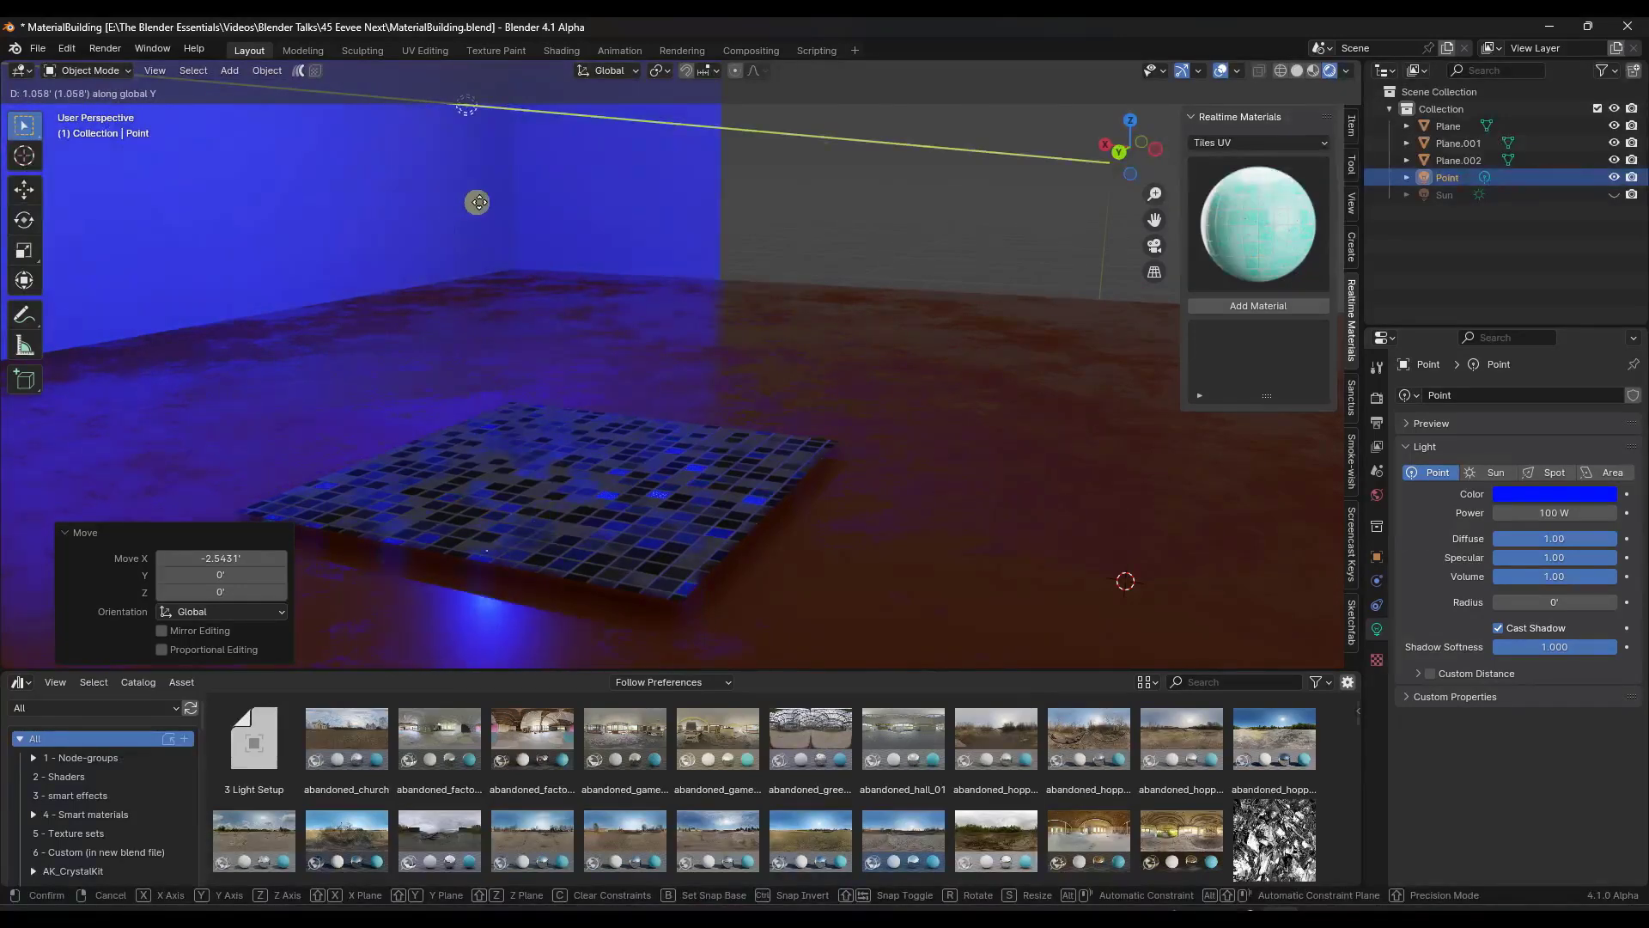
pyautogui.click(357, 269)
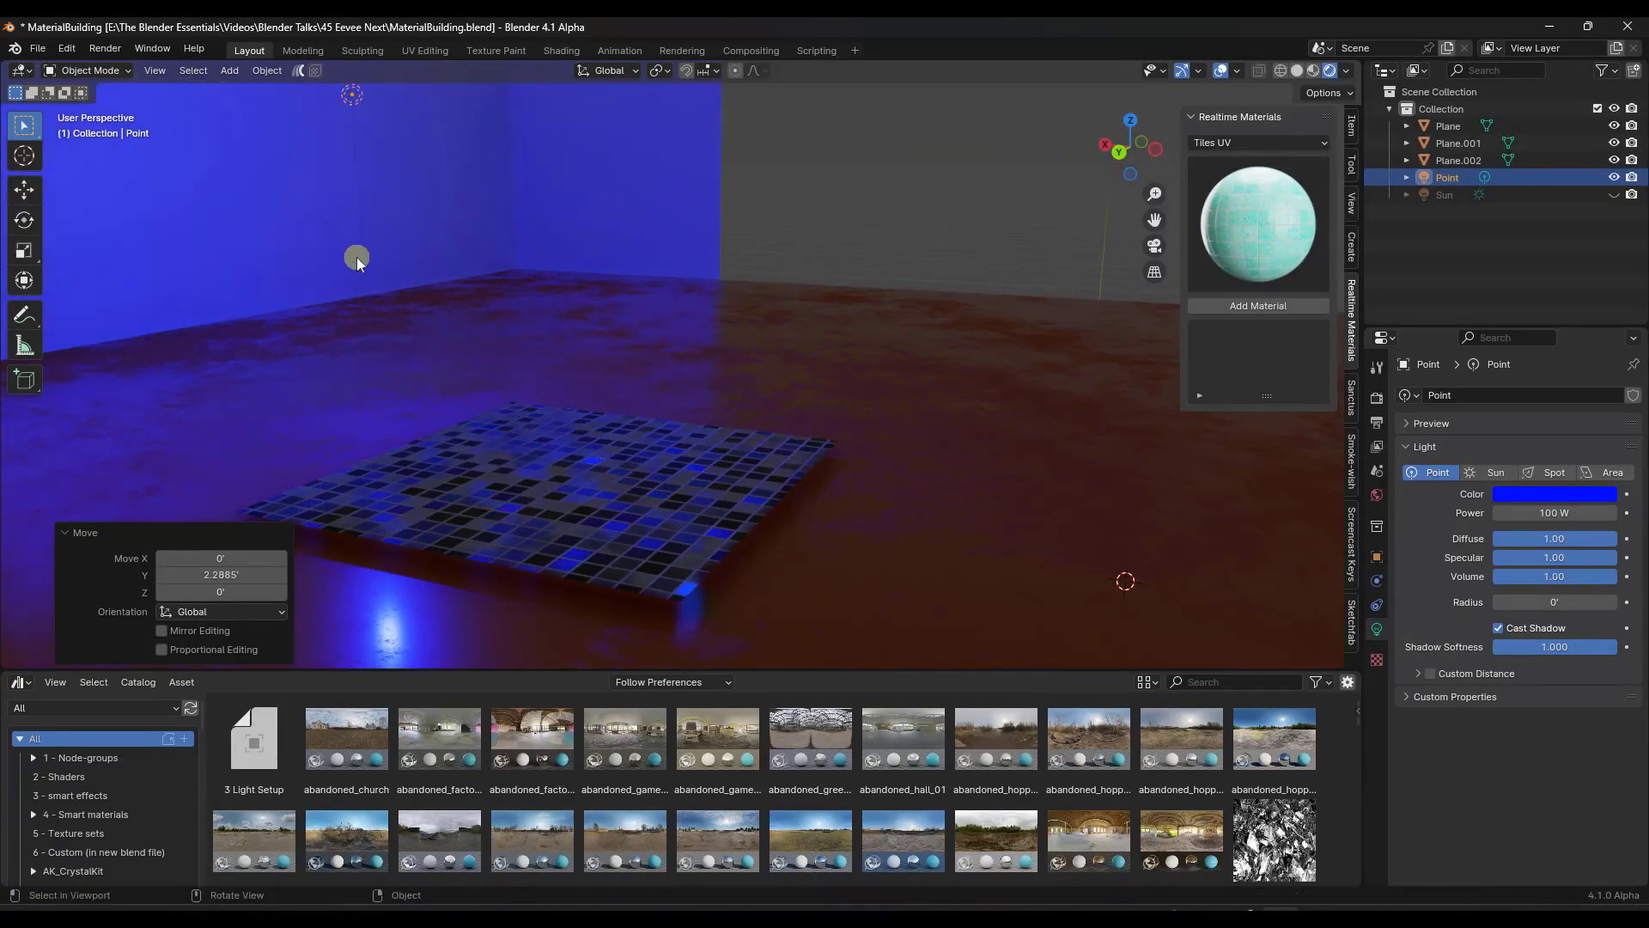
pyautogui.press('g')
pyautogui.press('y')
pyautogui.press('x')
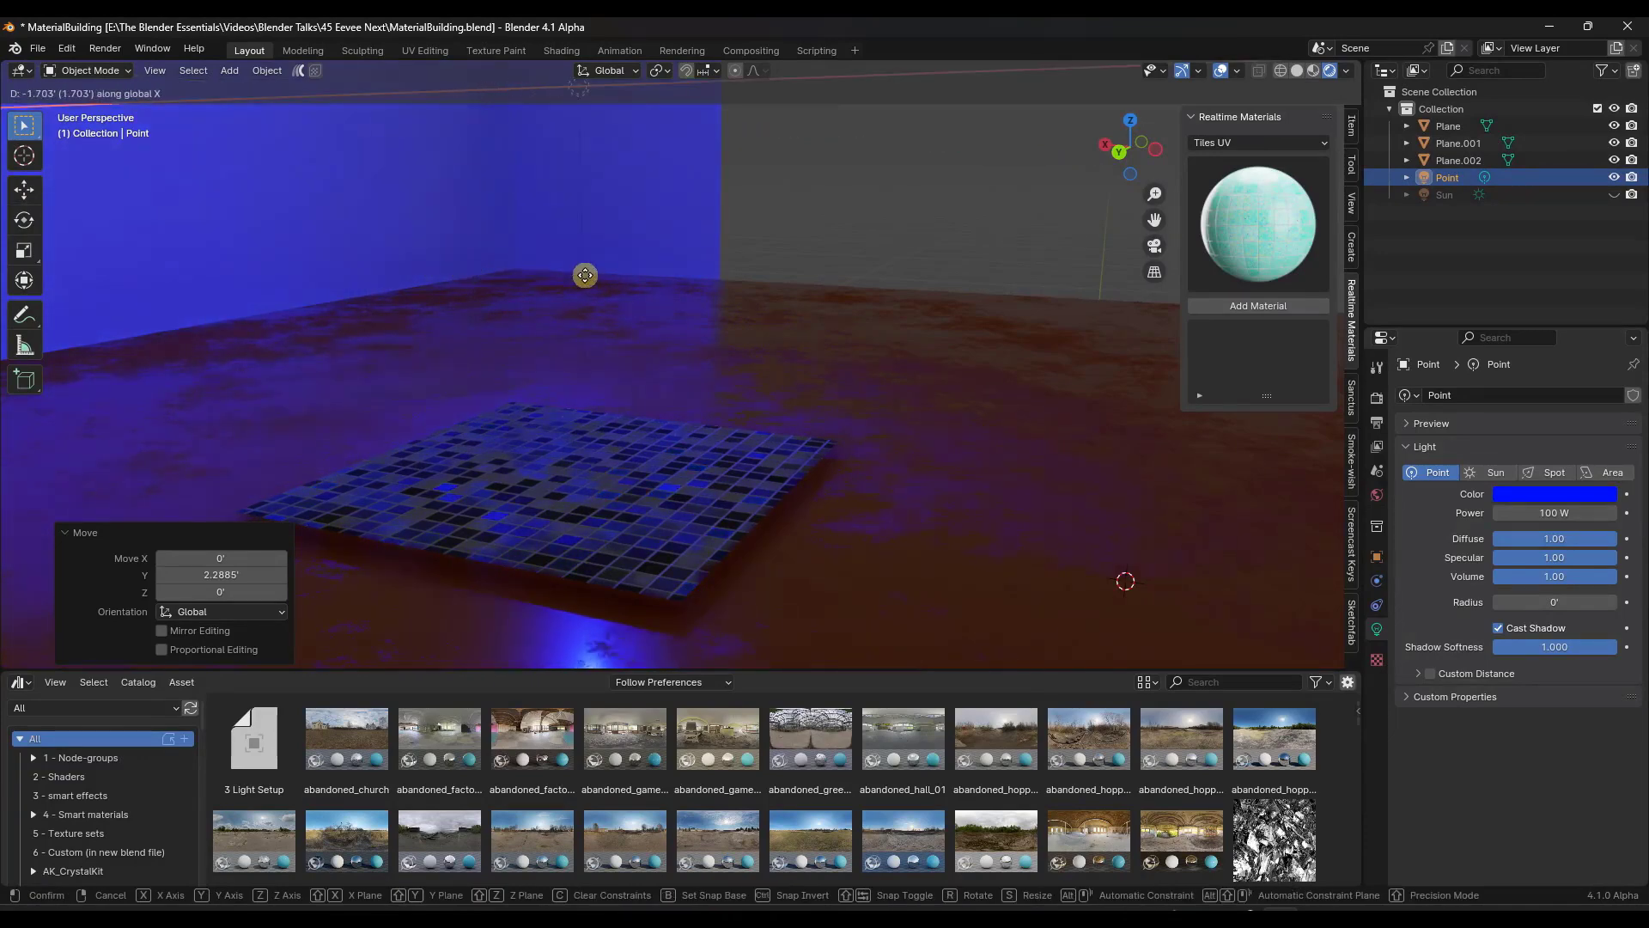
pyautogui.click(572, 280)
pyautogui.press('g')
pyautogui.press('z')
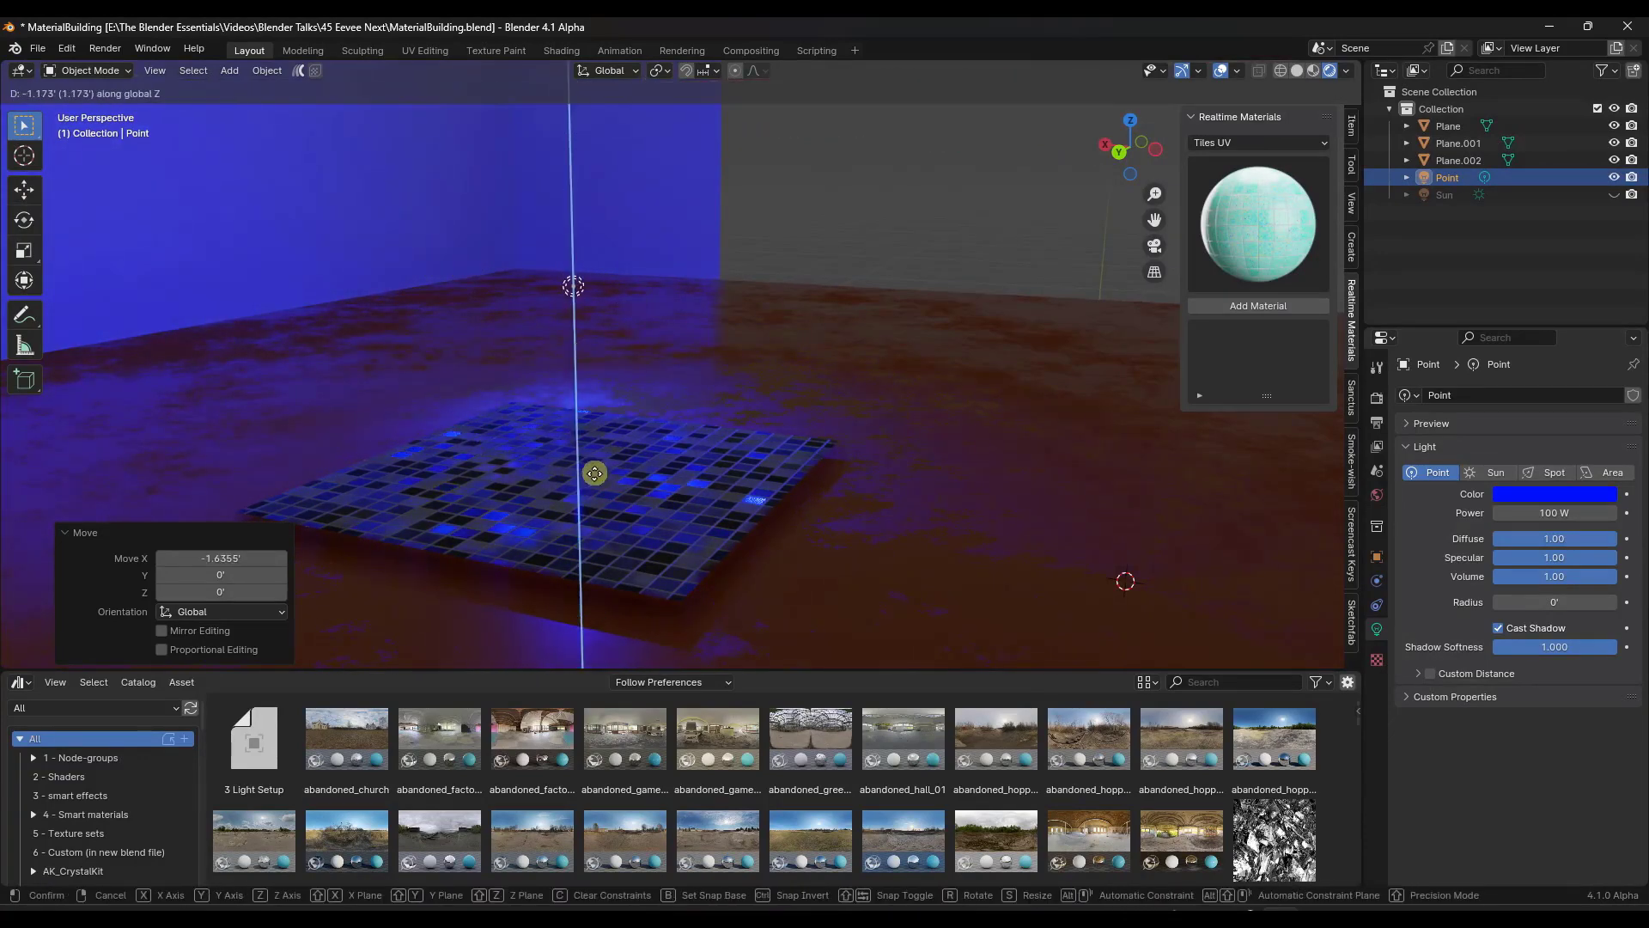
pyautogui.click(591, 507)
# Switch the render engine to EEVEE
pyautogui.click(1377, 398)
pyautogui.click(1537, 395)
pyautogui.click(1526, 418)
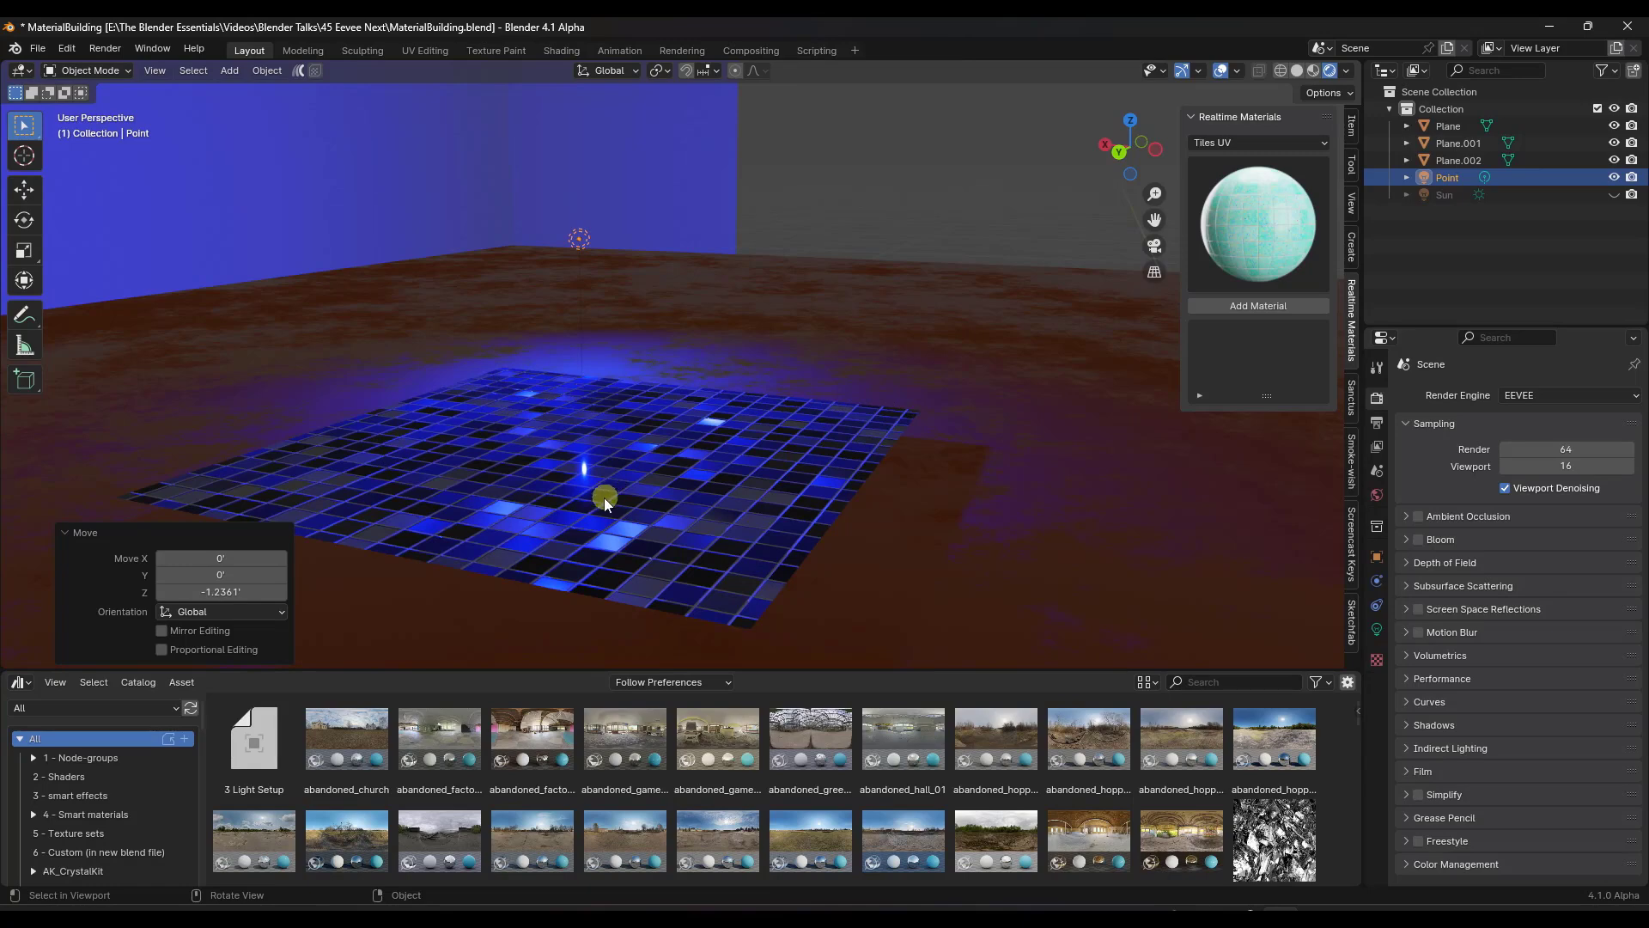
# Set the render engine to EEVEE Next and select the tiled floor plane Plane.002
pyautogui.scroll(3, 601, 503)
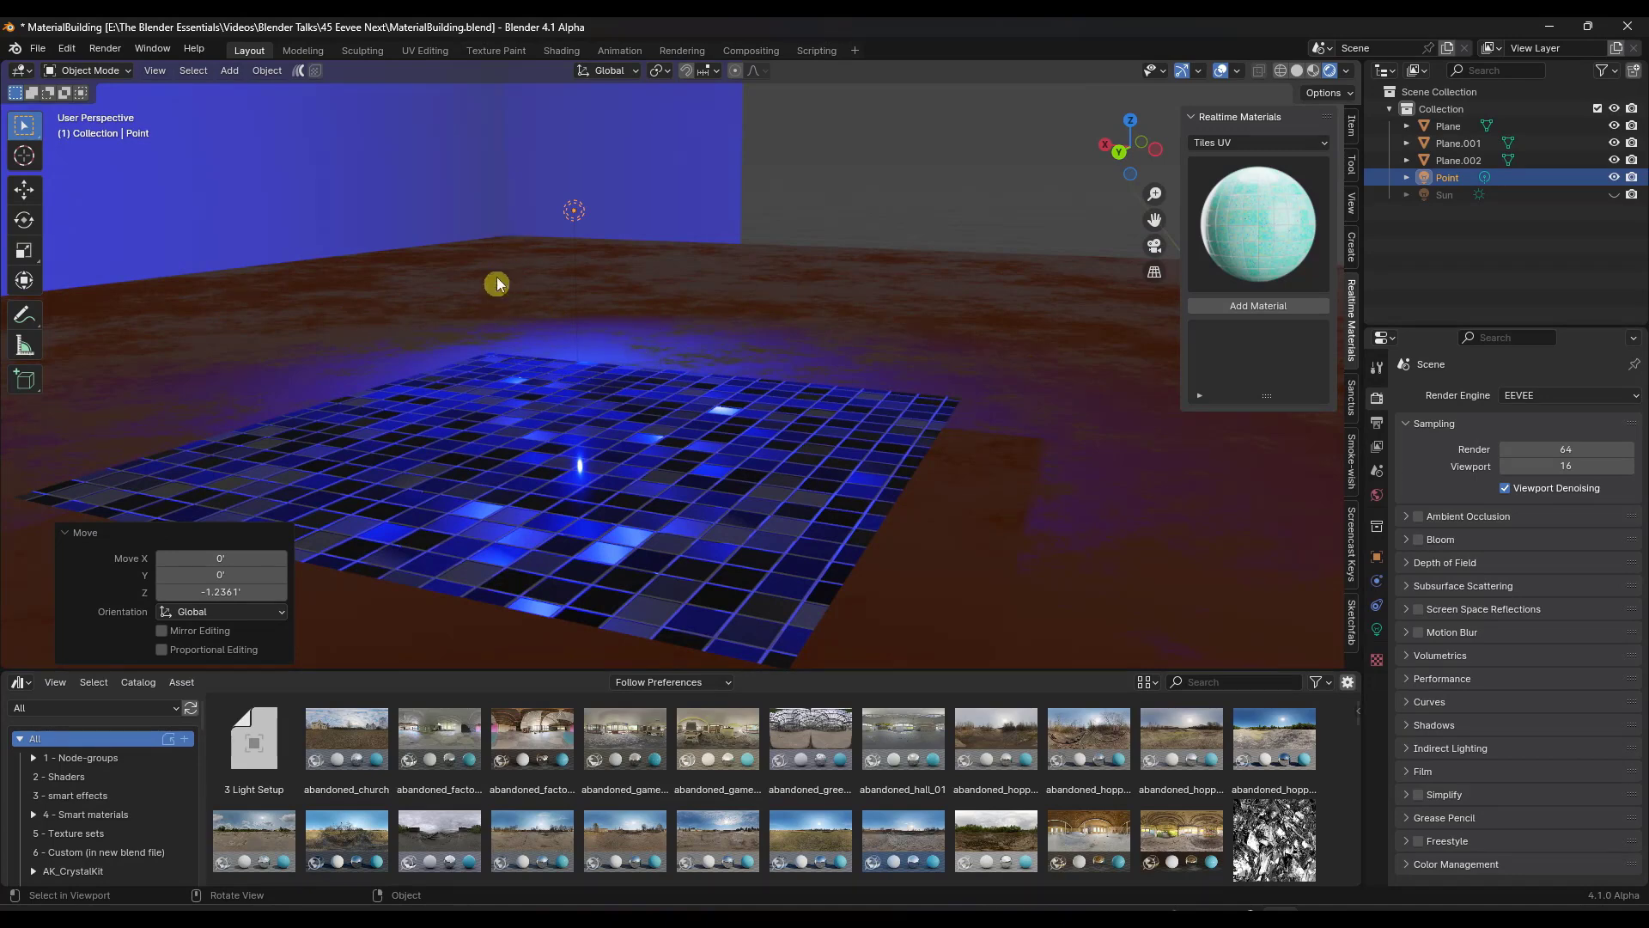
pyautogui.click(1558, 399)
pyautogui.click(1531, 433)
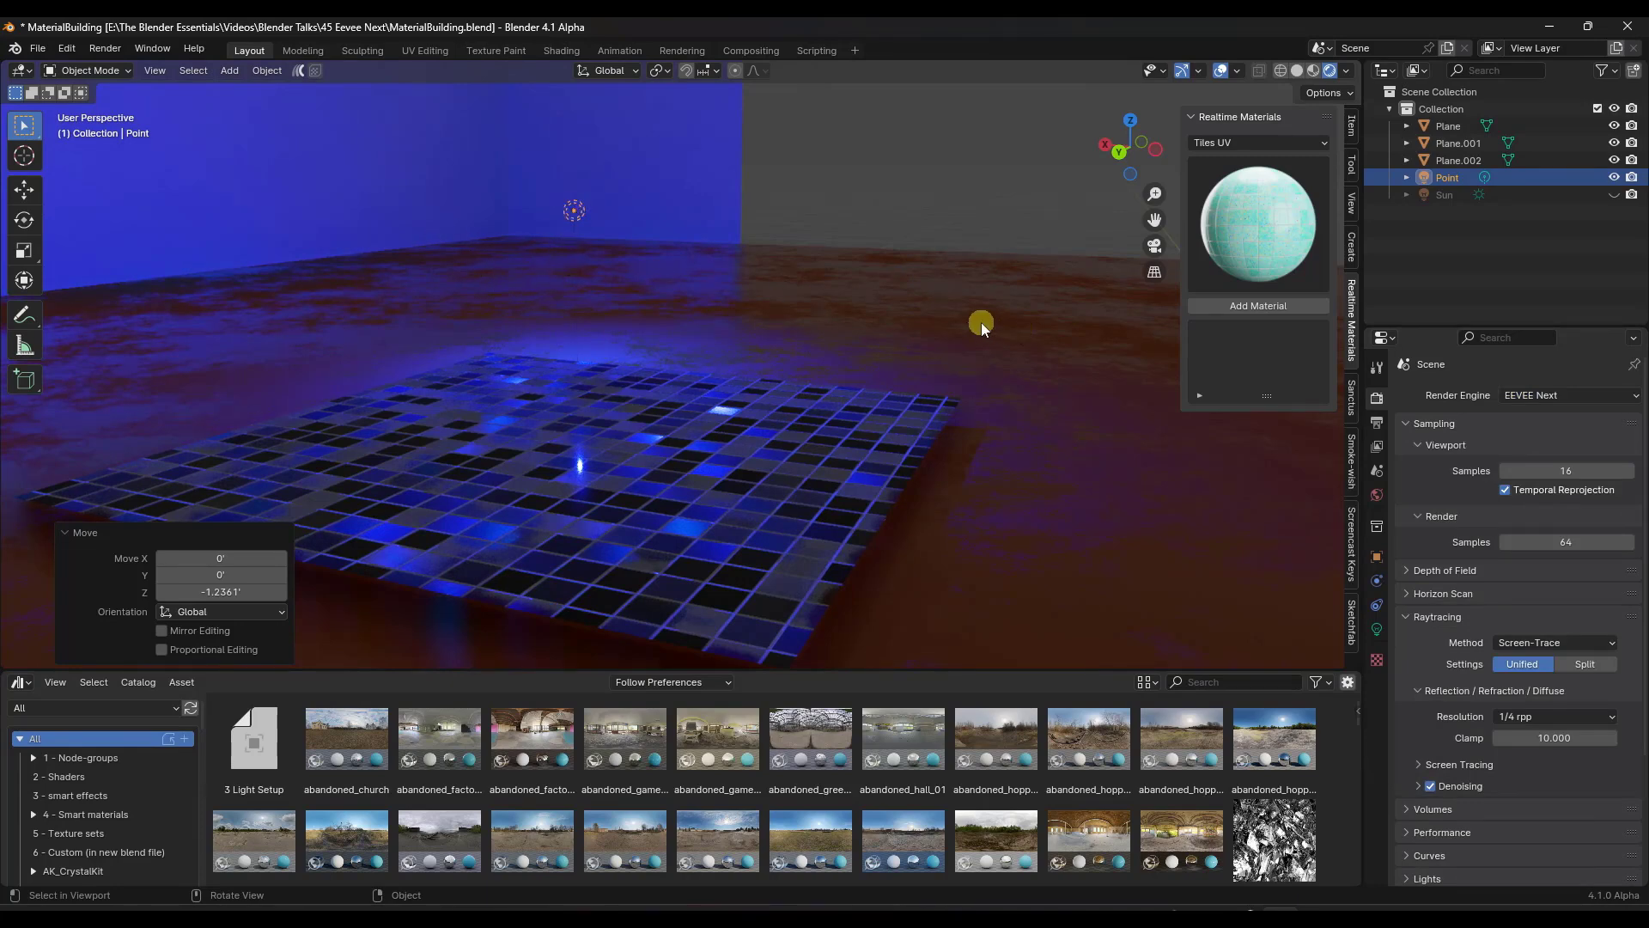
pyautogui.click(807, 466)
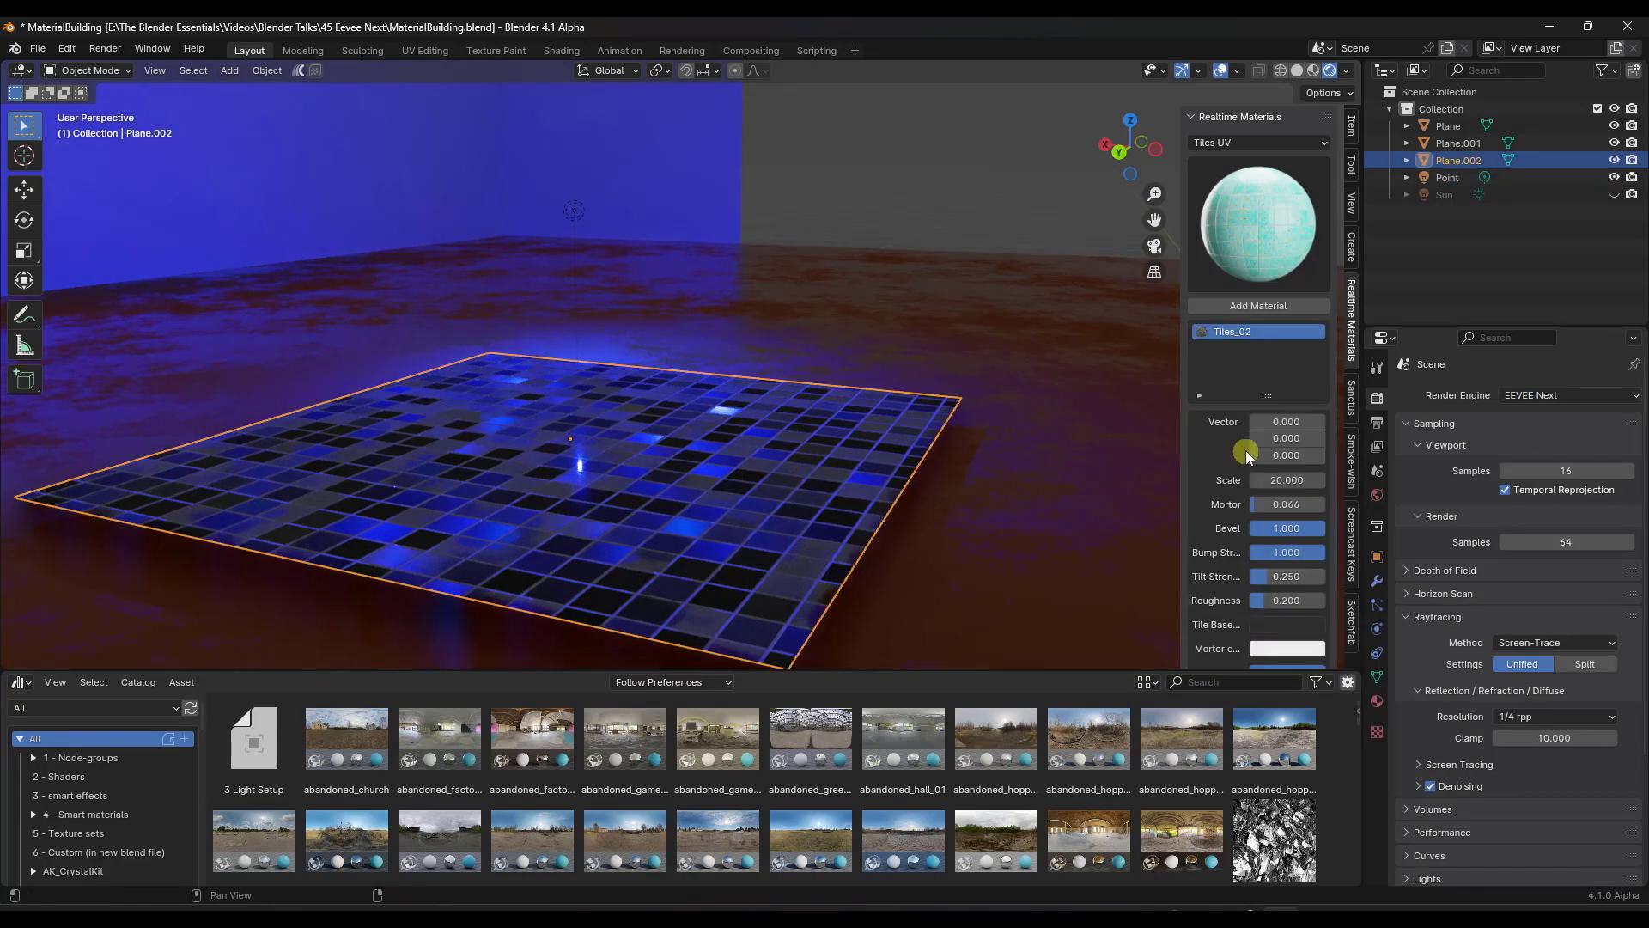
pyautogui.scroll(2, 560, 493)
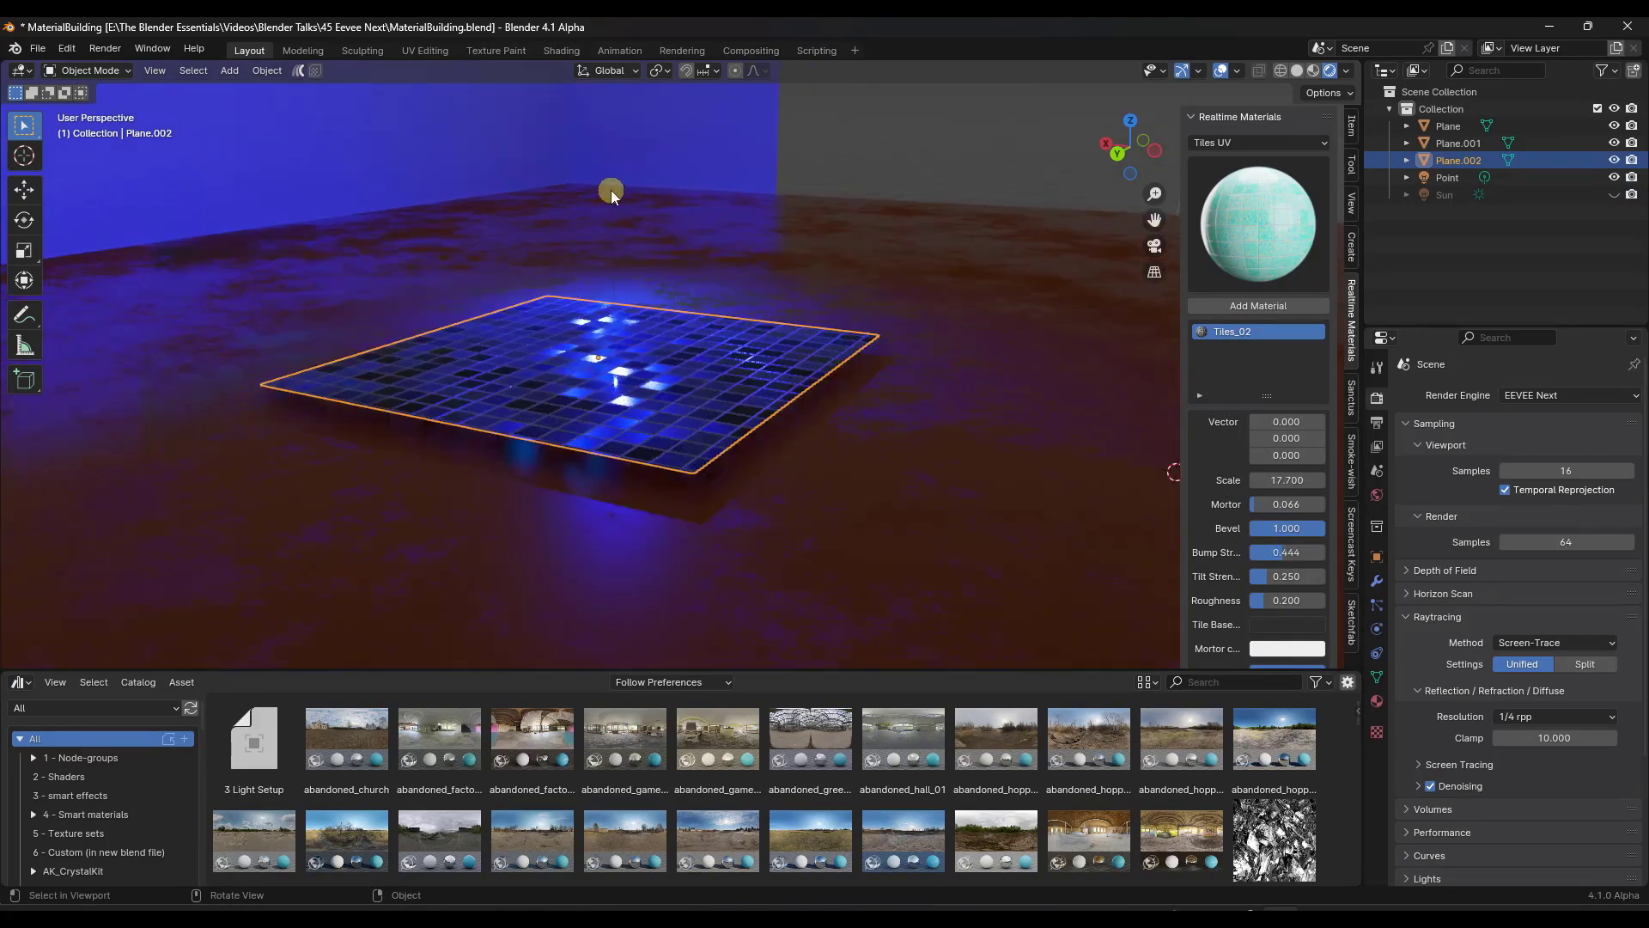
# Shift the point light along Y and switch the render engine back to EEVEE
pyautogui.click(610, 189)
pyautogui.press('g')
pyautogui.press('y')
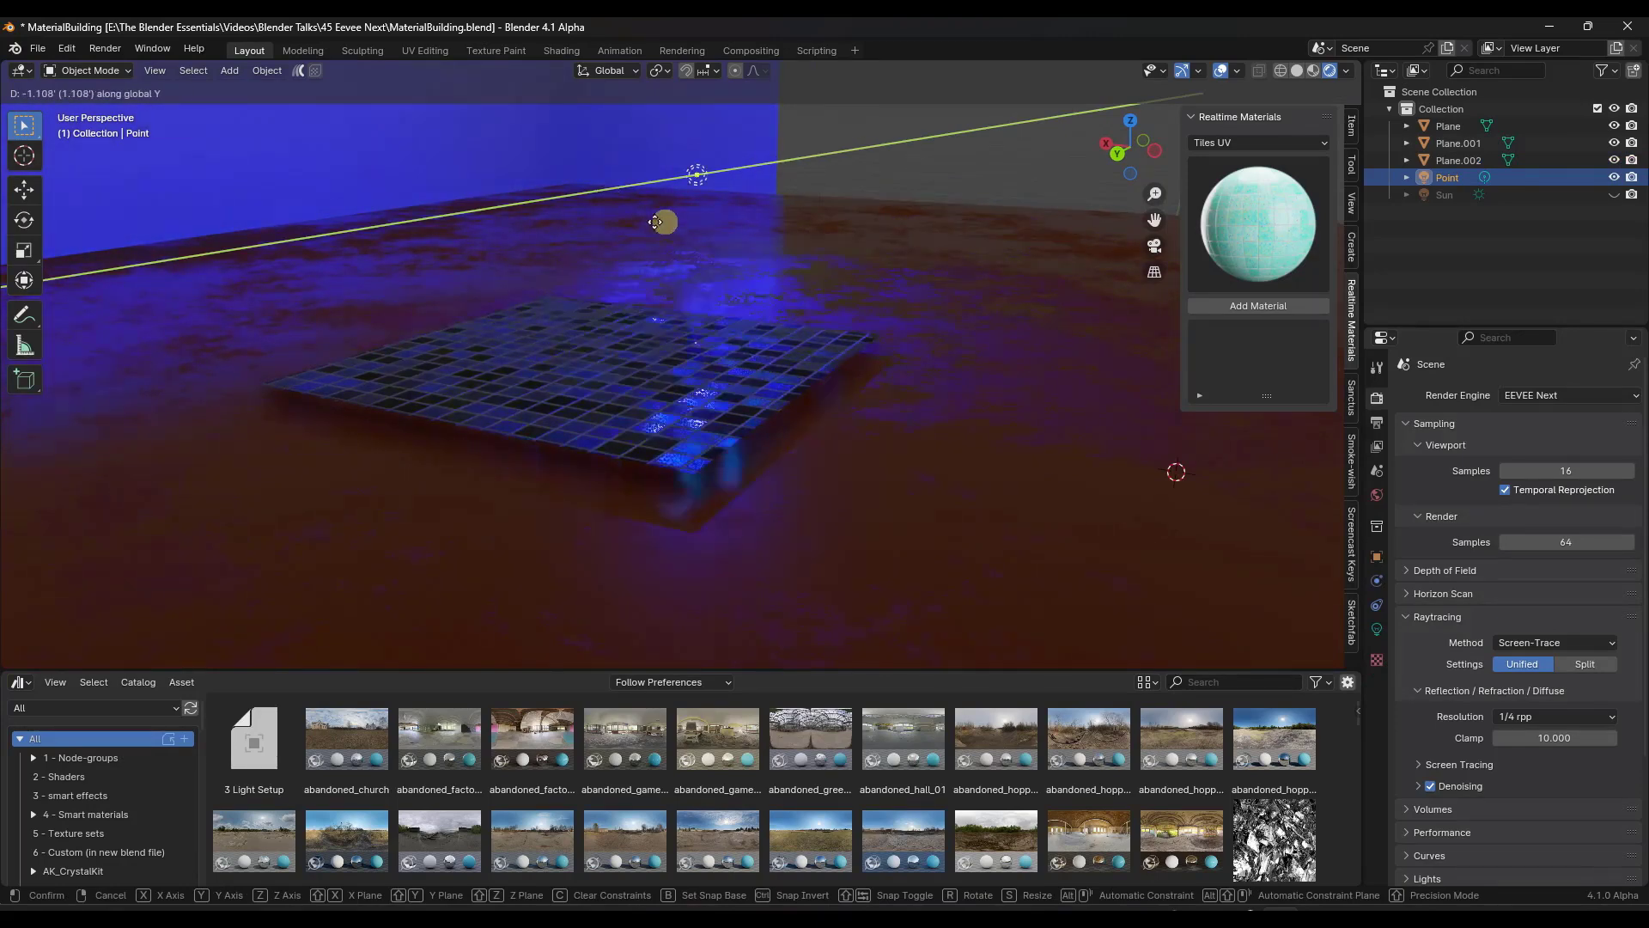
pyautogui.click(731, 234)
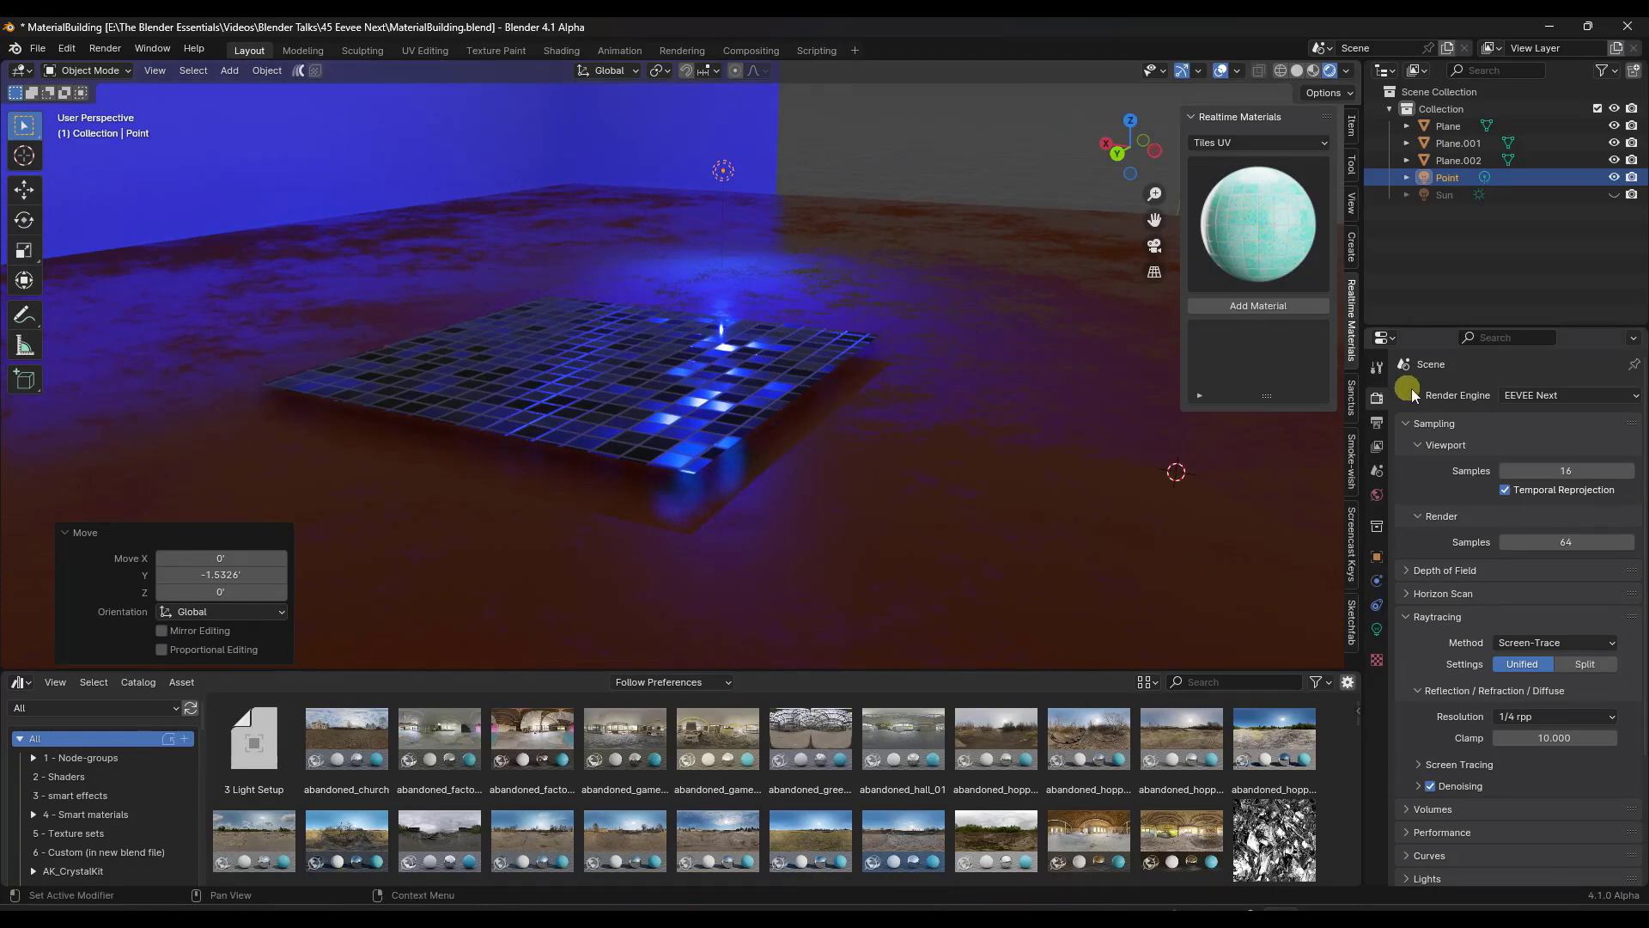
pyautogui.click(1557, 394)
pyautogui.click(1538, 419)
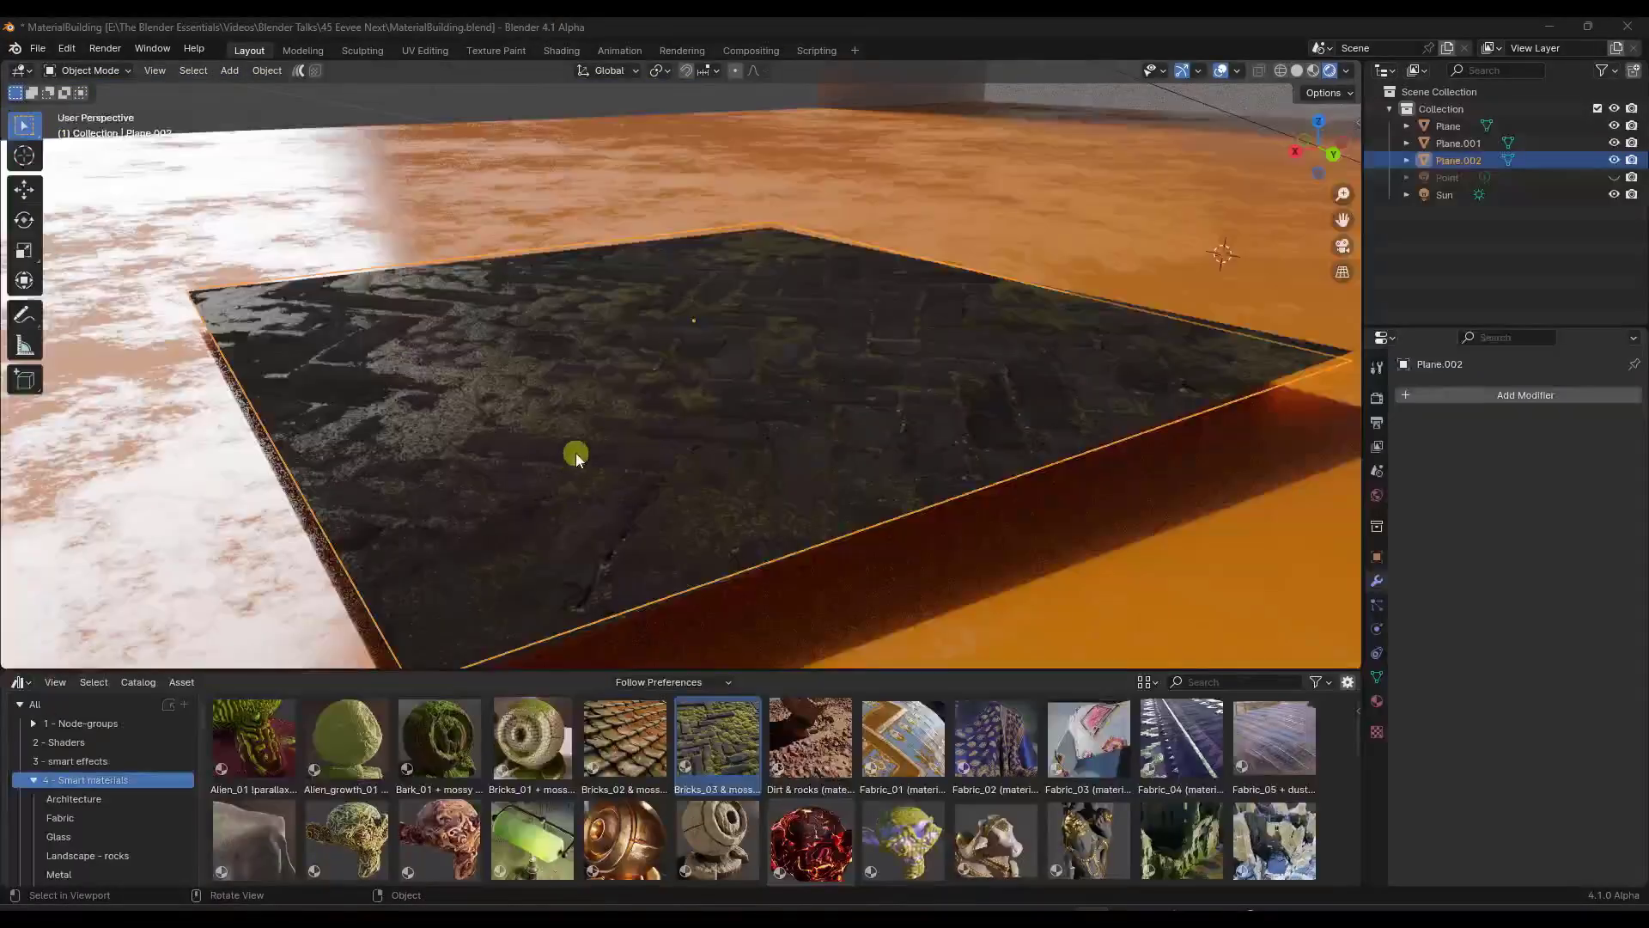
# Orbit to a low view of Plane.002 and put the mossy brick plane into Edit Mode
pyautogui.moveTo(576, 455); pyautogui.dragTo(678, 492, button='middle')
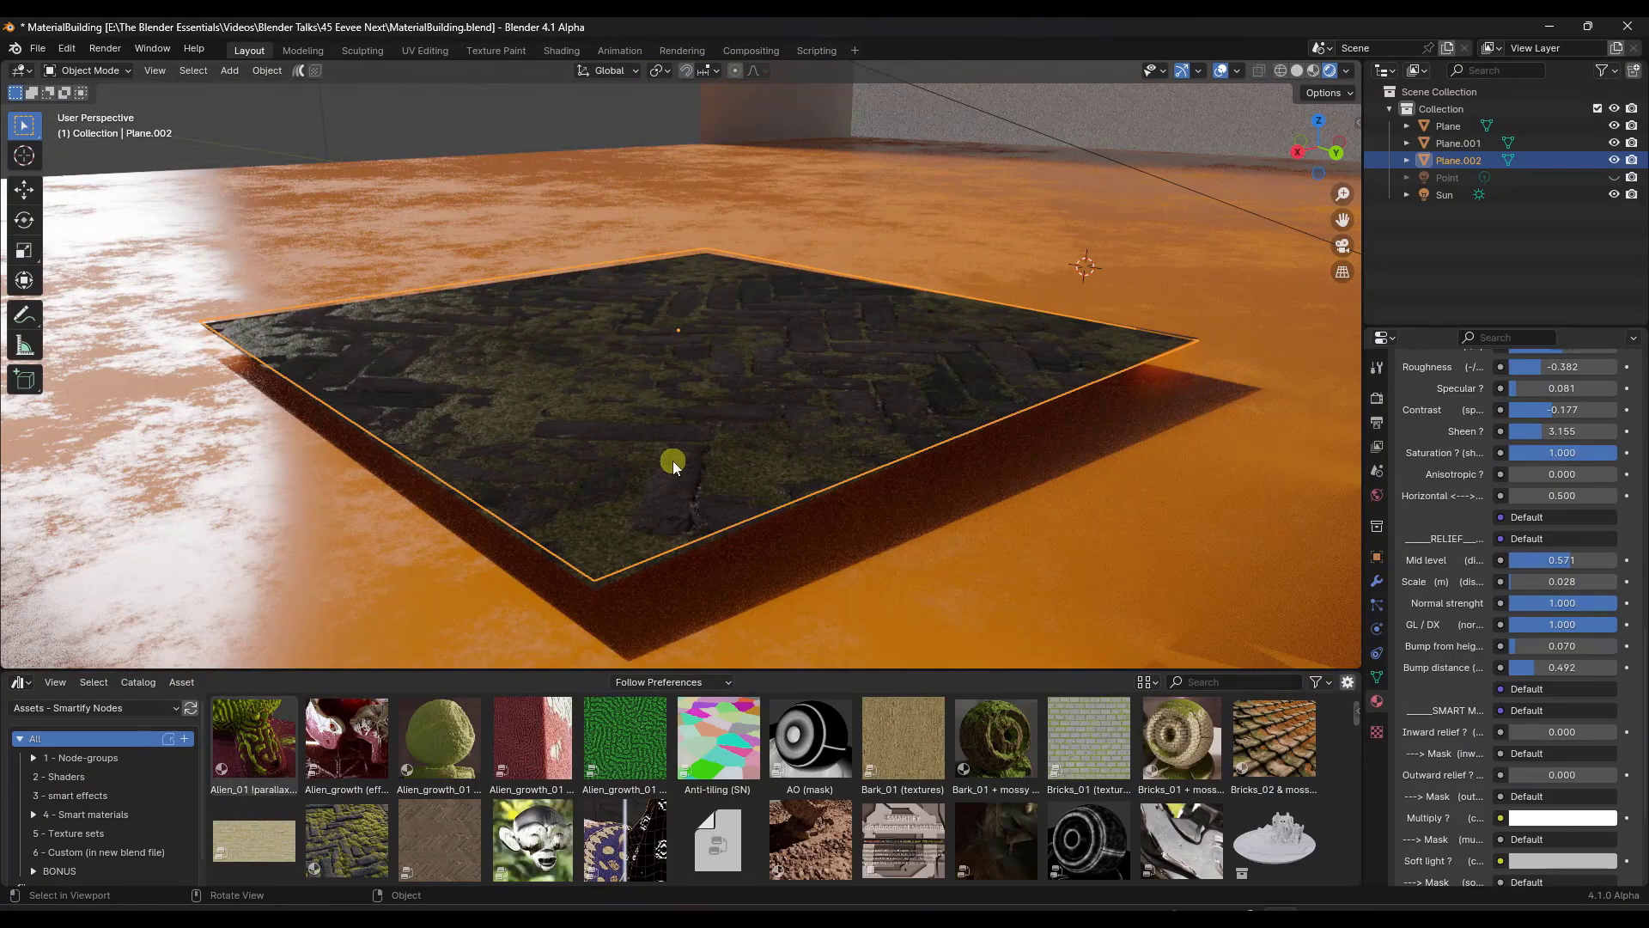
pyautogui.moveTo(672, 461); pyautogui.dragTo(672, 465, button='middle')
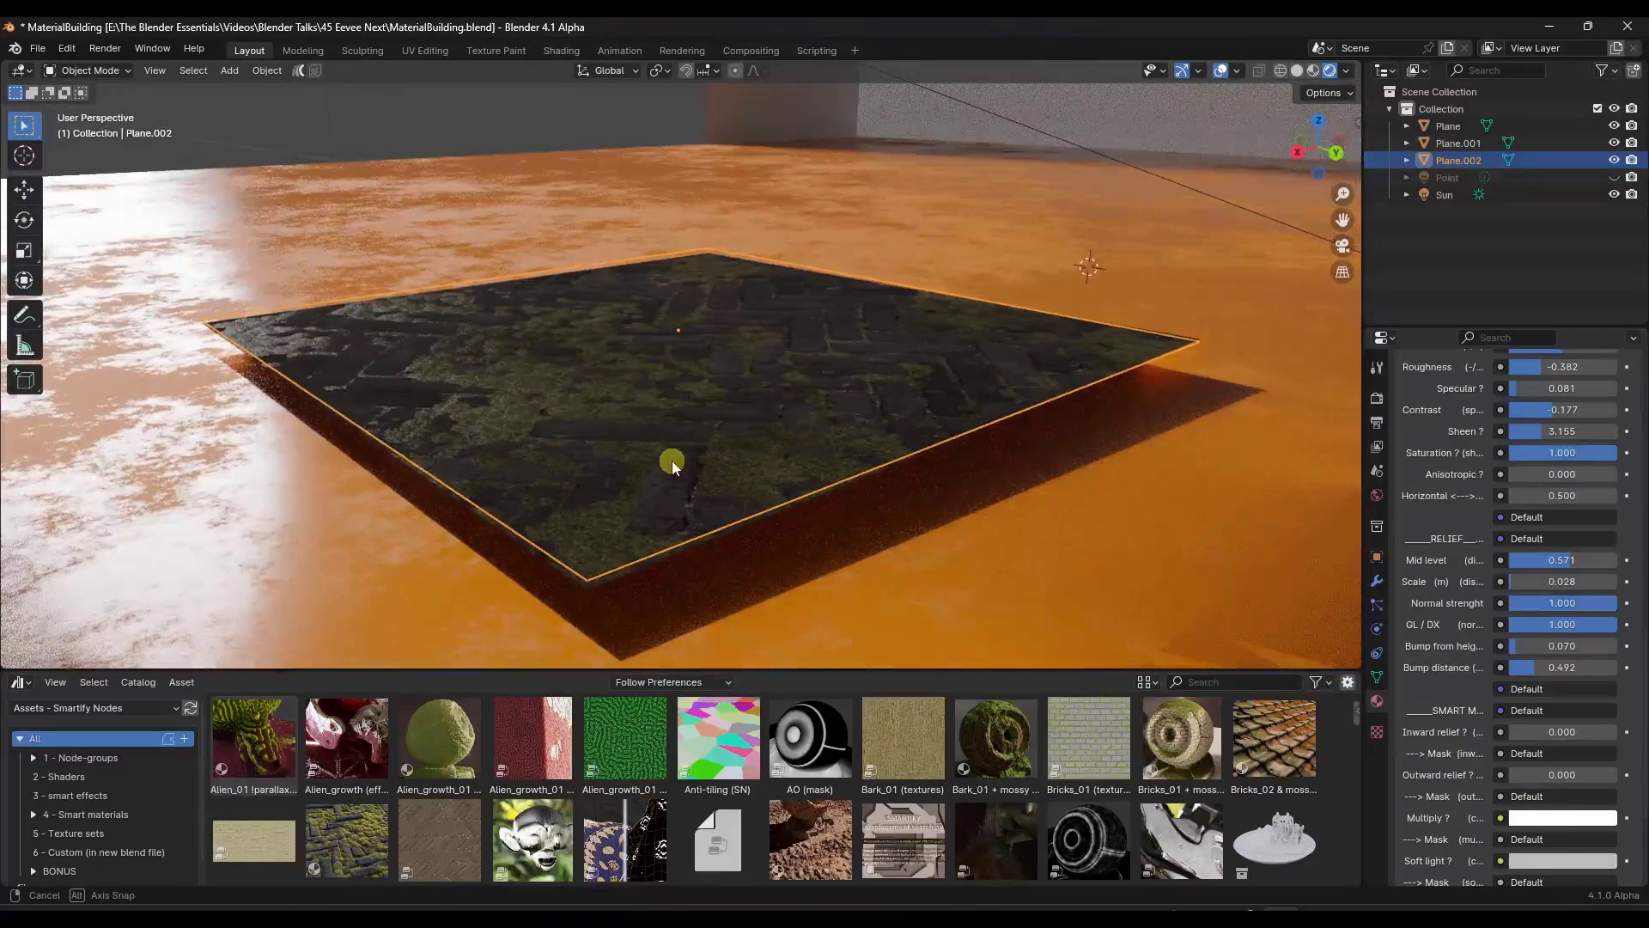
pyautogui.press('Tab')
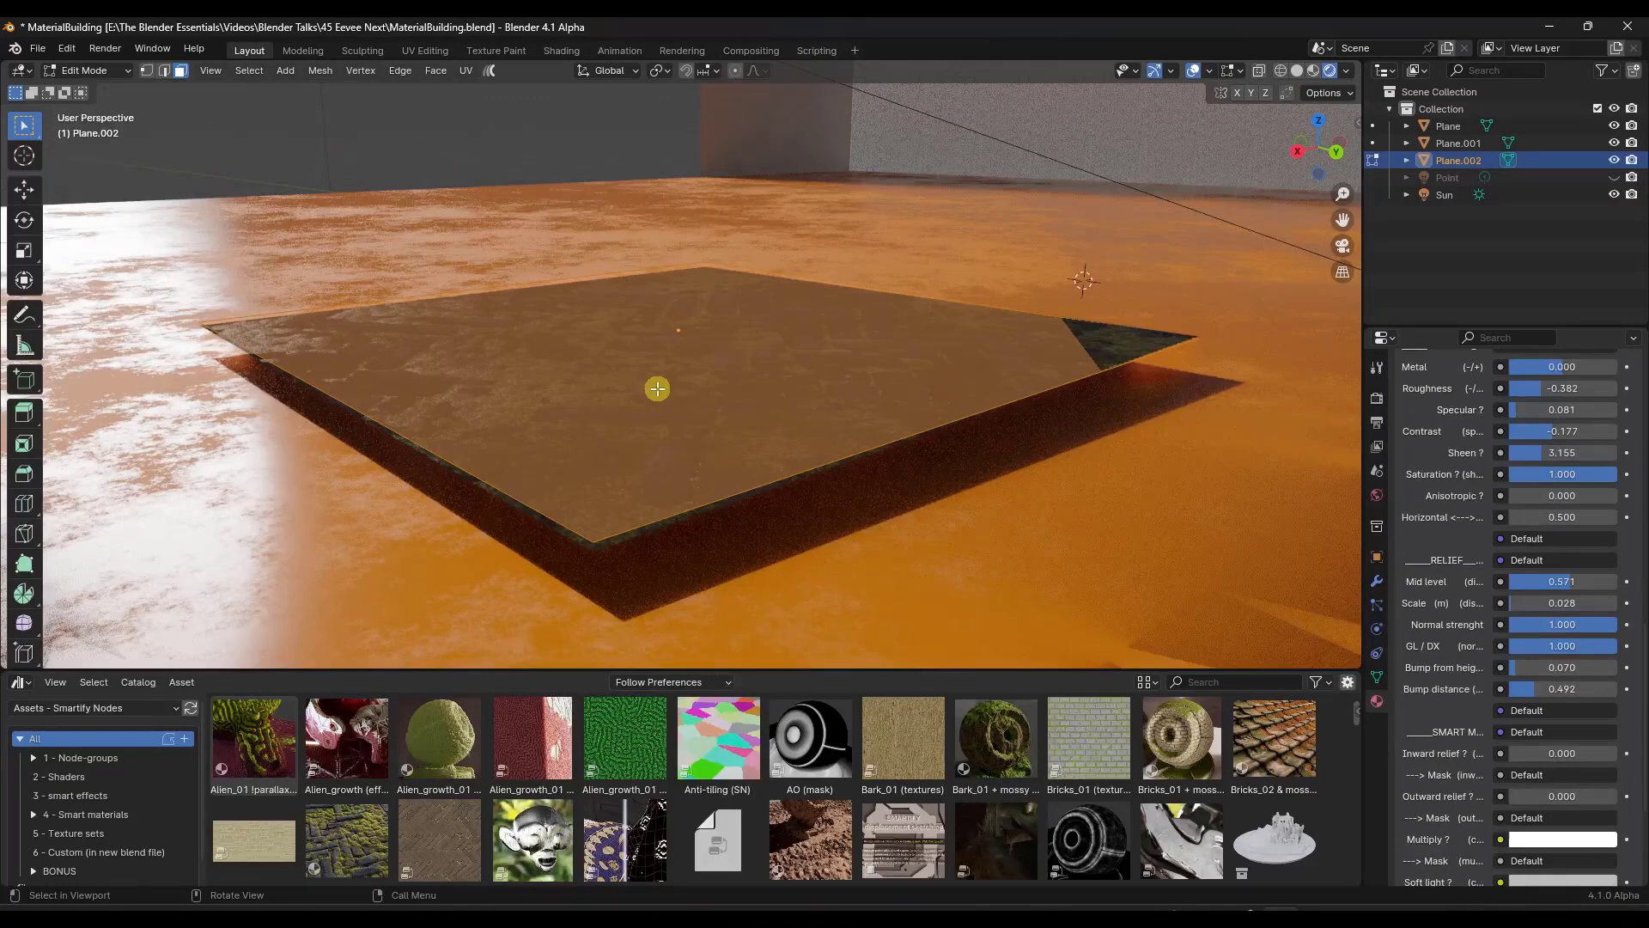
# Subdivide the brick plane's face with 10 cuts
pyautogui.rightClick(665, 382)
pyautogui.click(662, 380)
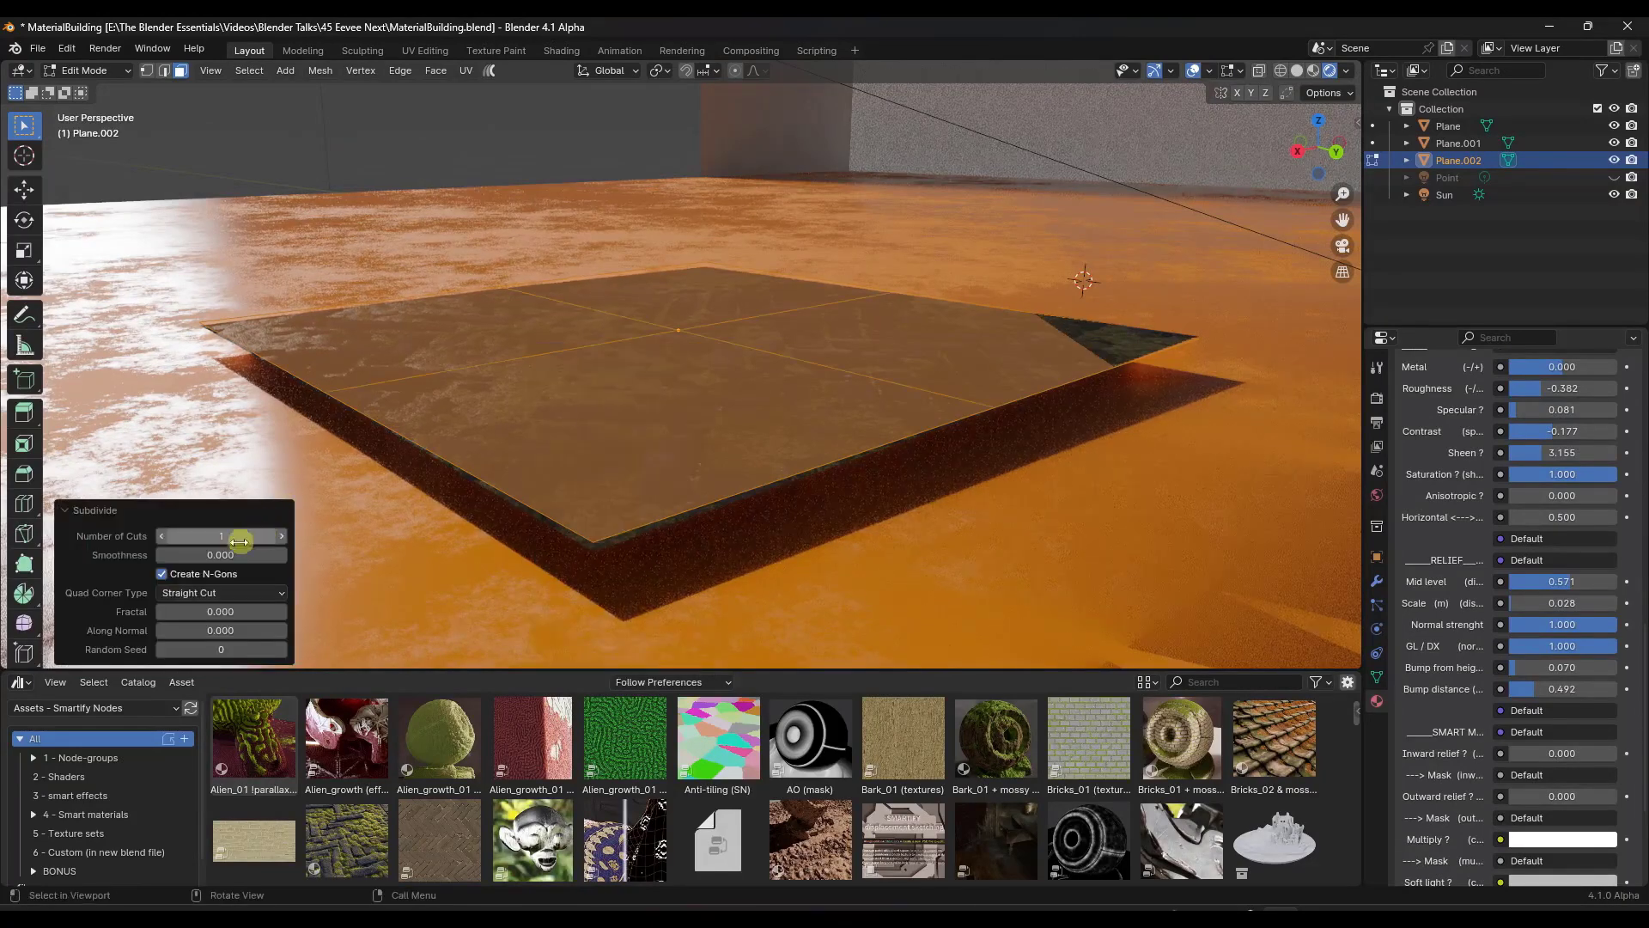
pyautogui.moveTo(249, 540); pyautogui.dragTo(571, 541)
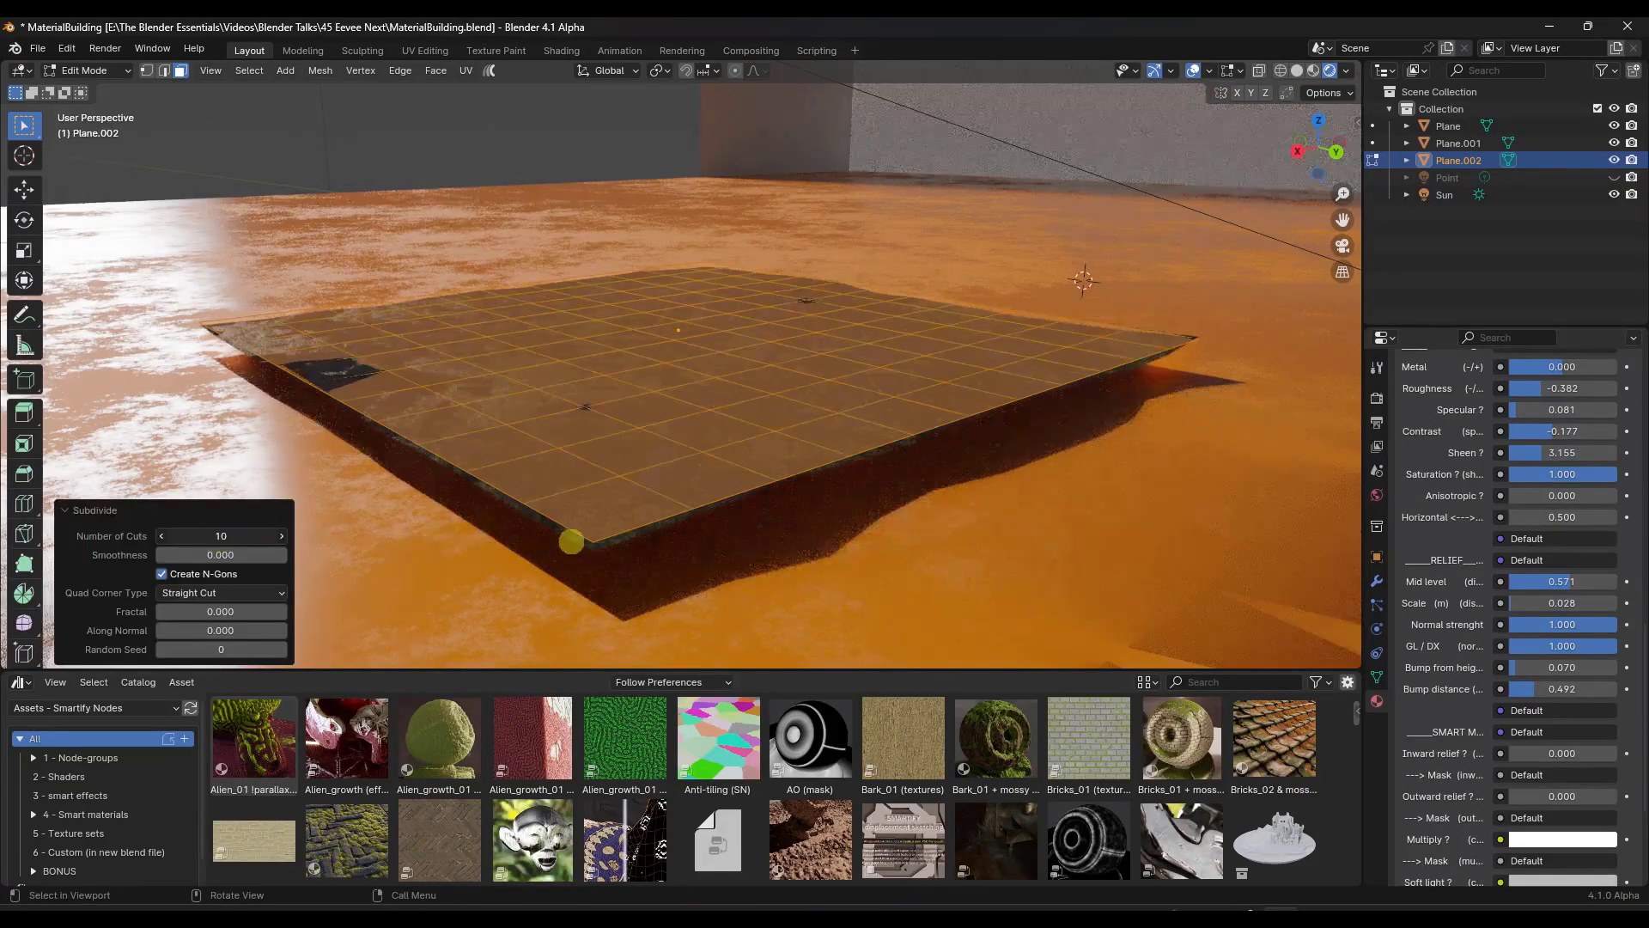
# Subdivide the mesh again with 6 cuts, then return to Object Mode to view the displaced relief
pyautogui.rightClick(645, 346)
pyautogui.click(640, 344)
pyautogui.click(280, 538)
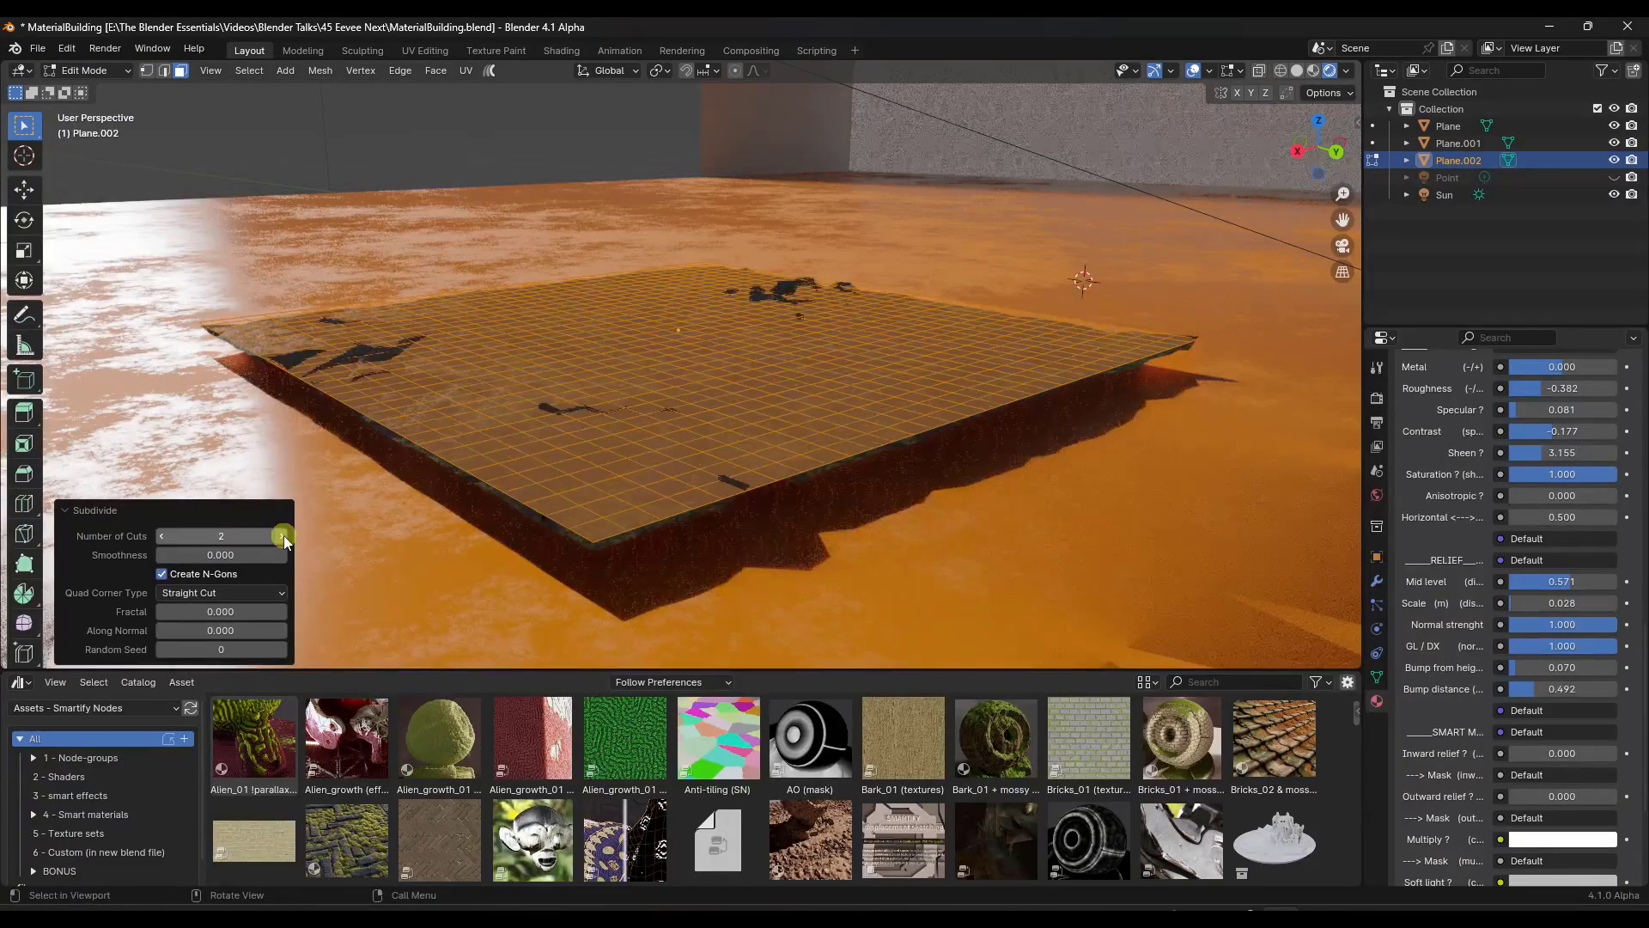
pyautogui.click(282, 536)
pyautogui.click(282, 537)
pyautogui.click(283, 538)
pyautogui.click(221, 538)
pyautogui.write('6')
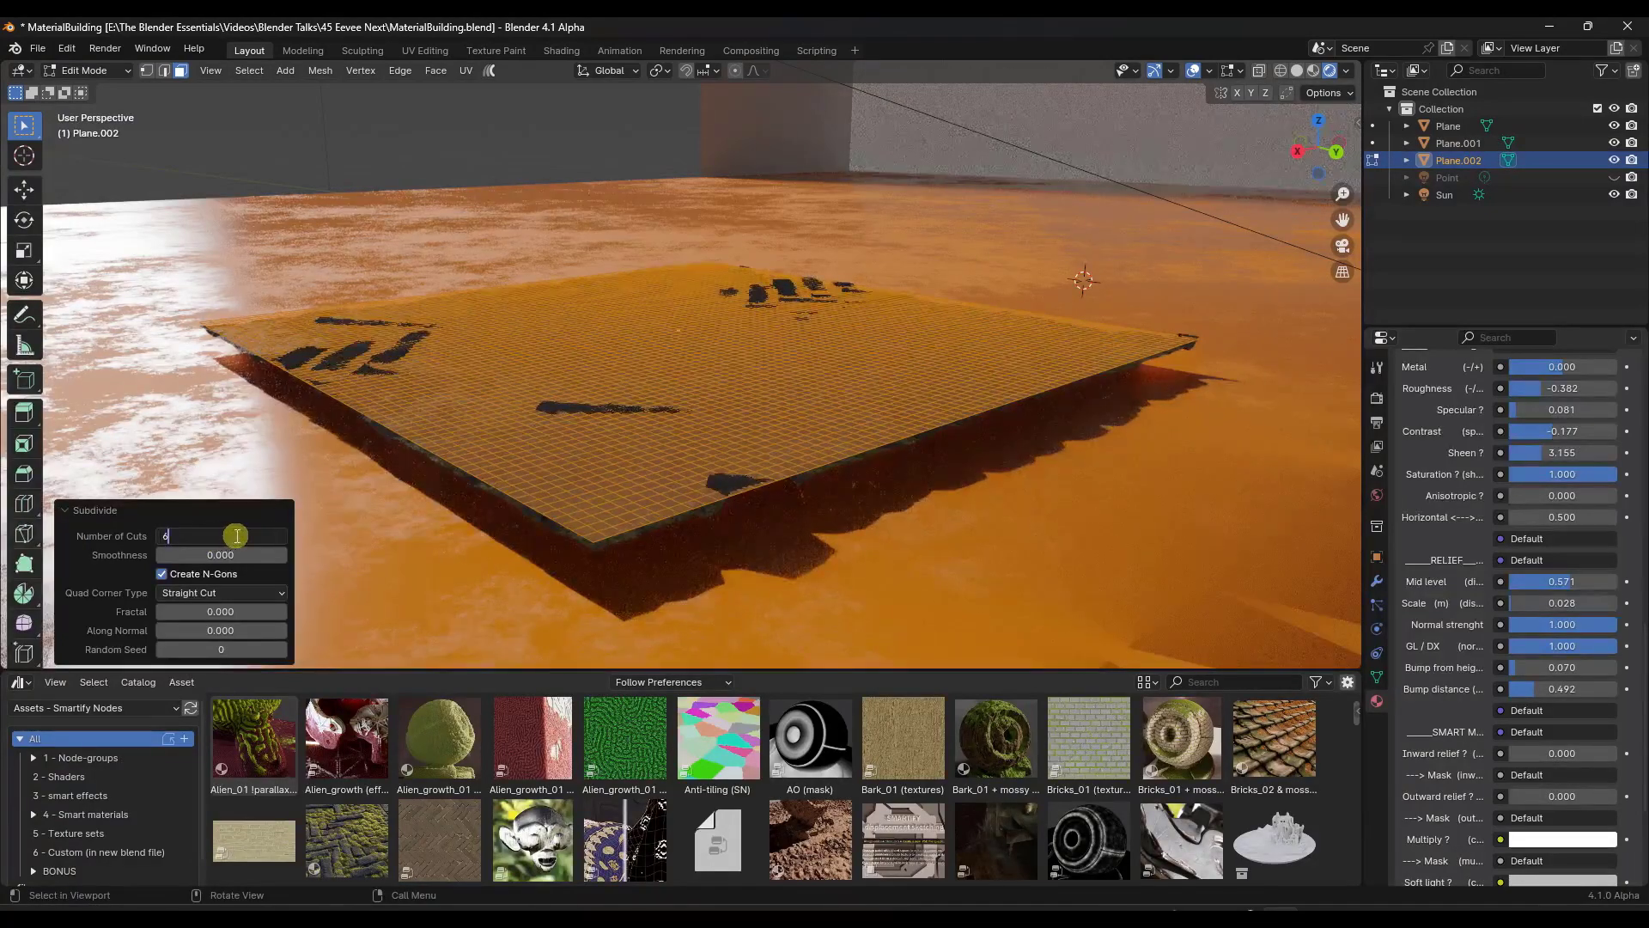
pyautogui.press('Return')
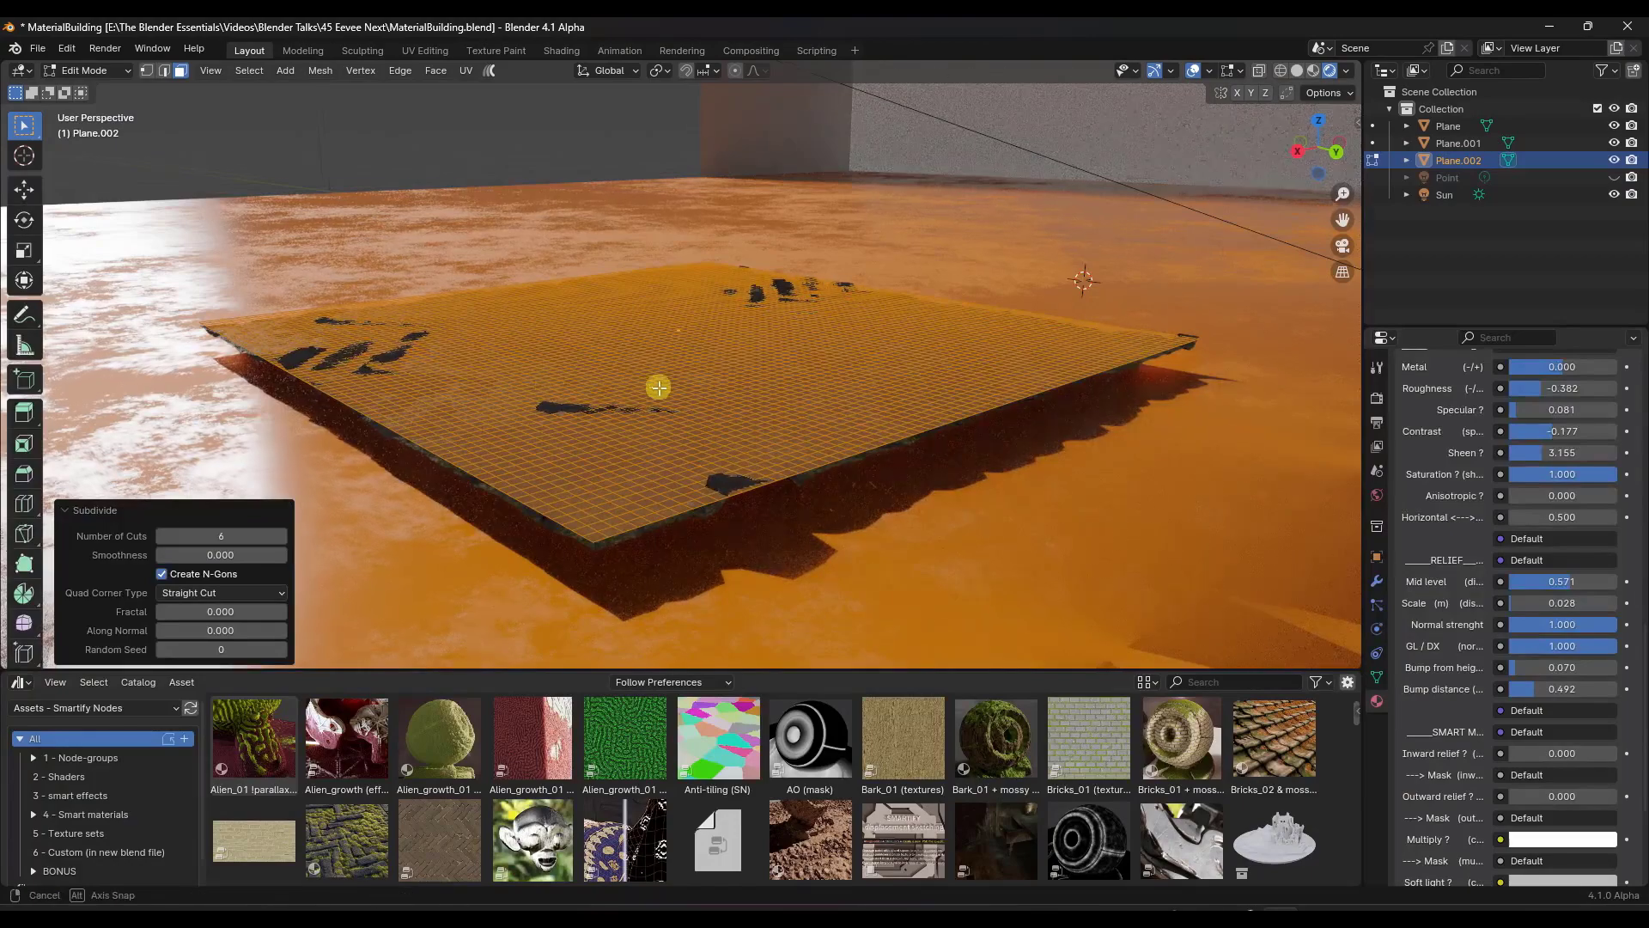
pyautogui.press('Tab')
pyautogui.moveTo(673, 393)
pyautogui.mouseDown(button='middle')
pyautogui.moveTo(662, 412)
pyautogui.moveTo(636, 378)
pyautogui.moveTo(677, 390)
pyautogui.mouseUp(button='middle')
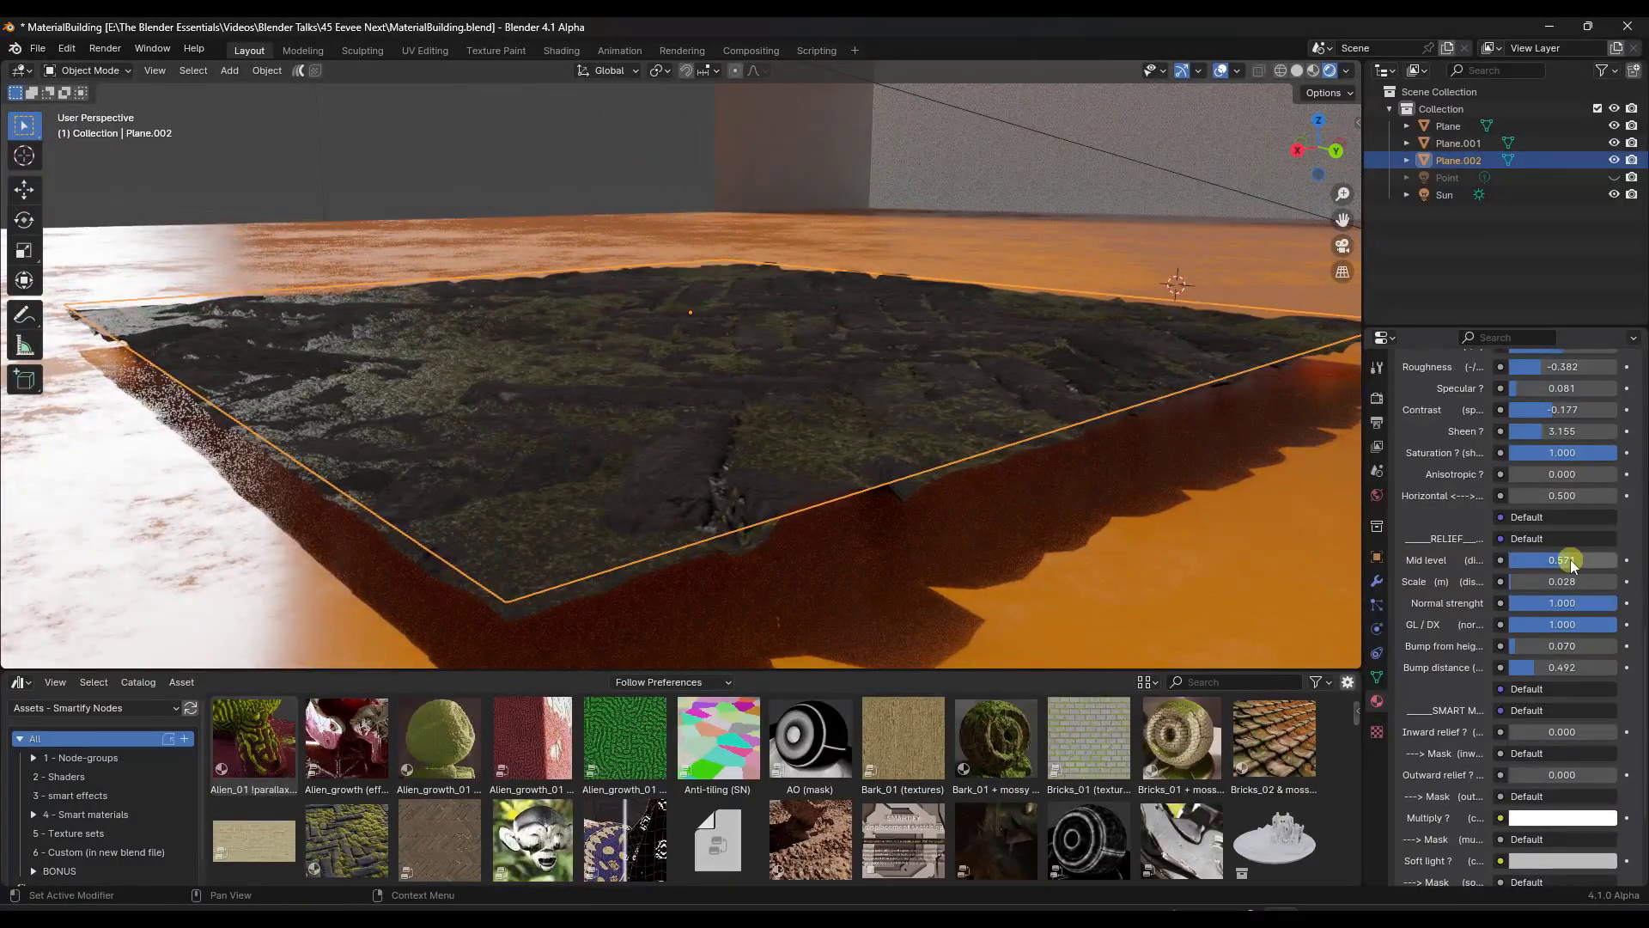
# Set displacement mid level 0.602 and scale 0.044, then lift Plane.002 0.027378 along Z
pyautogui.moveTo(1572, 563); pyautogui.dragTo(1538, 588)
pyautogui.moveTo(221, 581); pyautogui.dragTo(796, 424, button='middle')
pyautogui.press('g')
pyautogui.press('z')
pyautogui.click(835, 409)
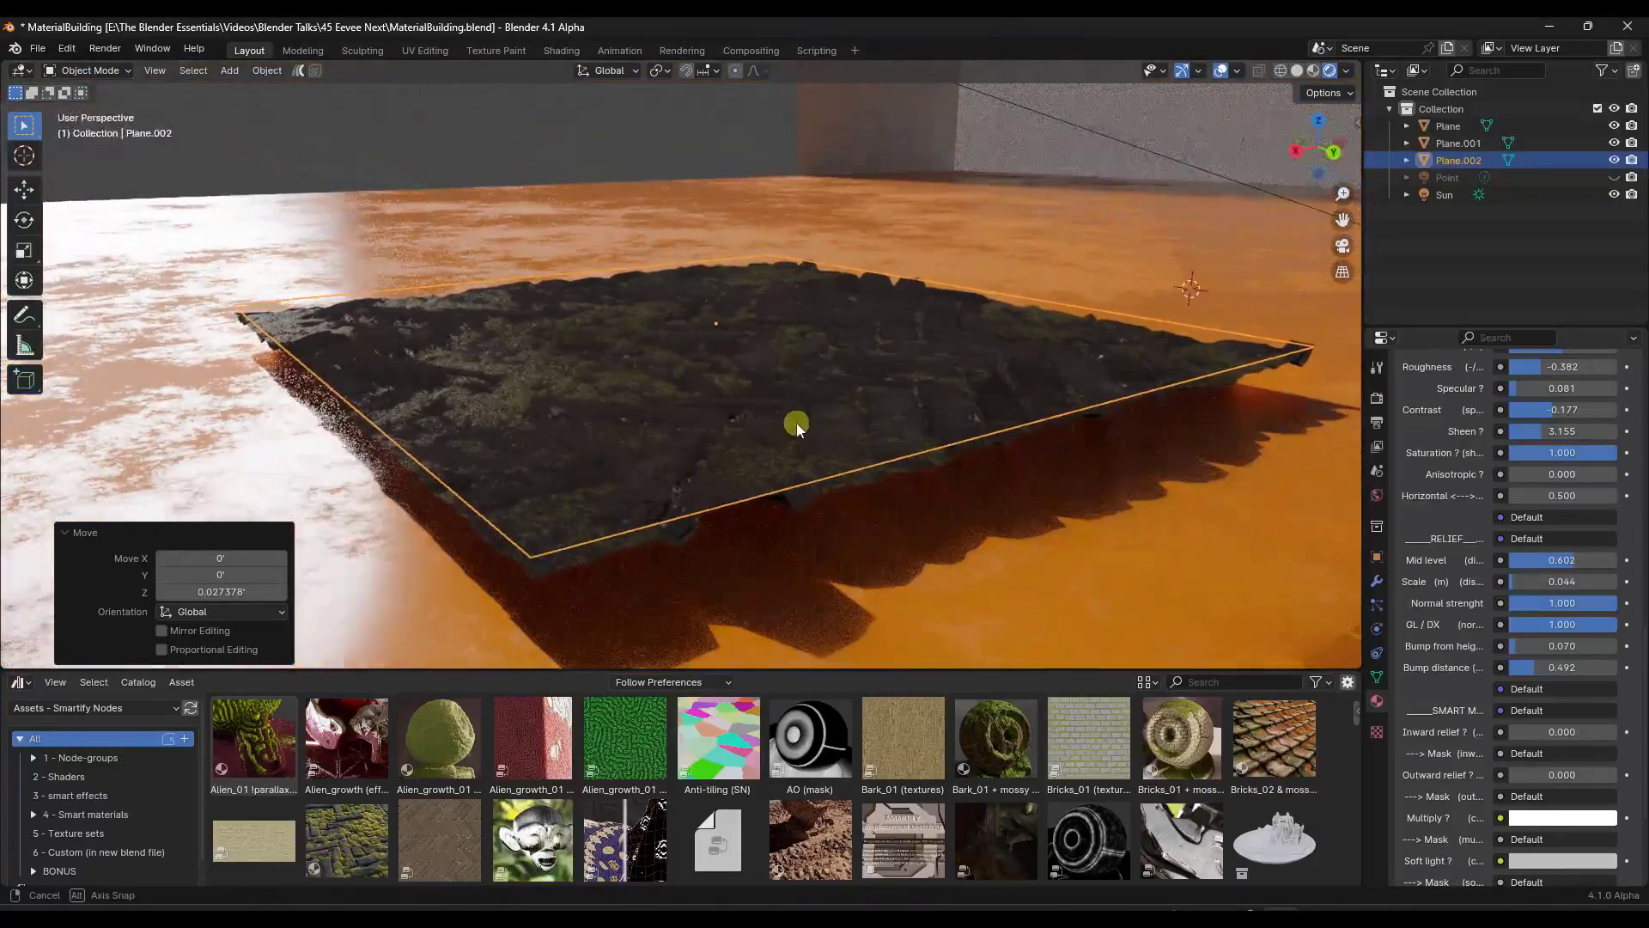
# Switch the render engine to EEVEE, then Cycles, then back to EEVEE Next
pyautogui.scroll(5, 1424, 421)
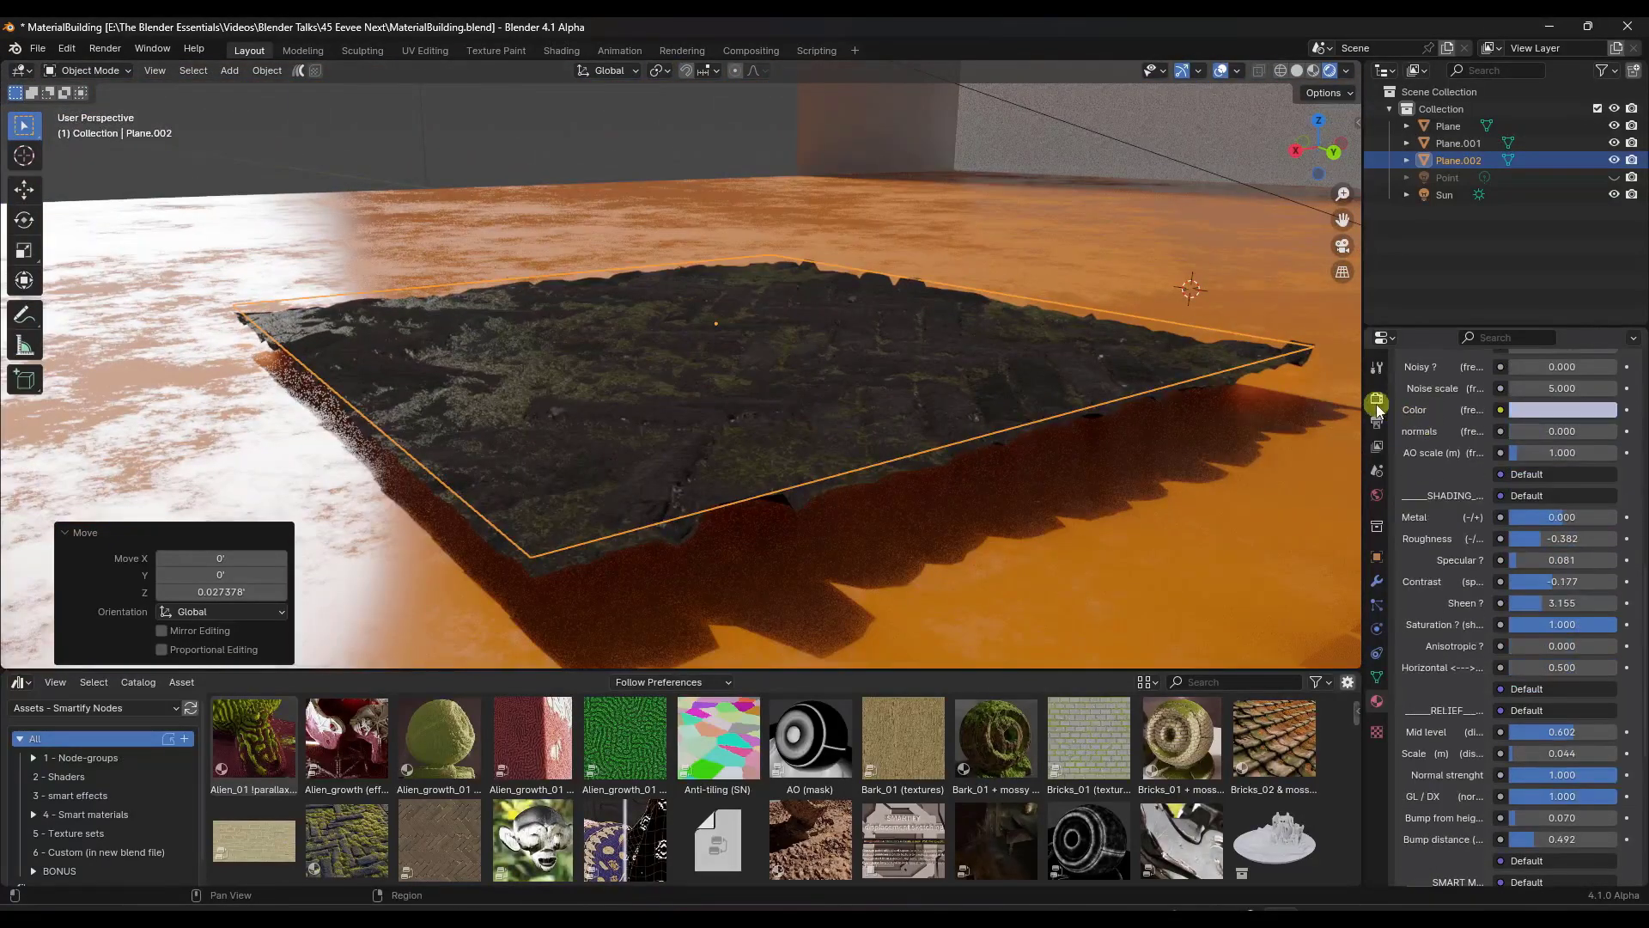
pyautogui.click(1376, 400)
pyautogui.scroll(2, 1512, 412)
pyautogui.click(1524, 395)
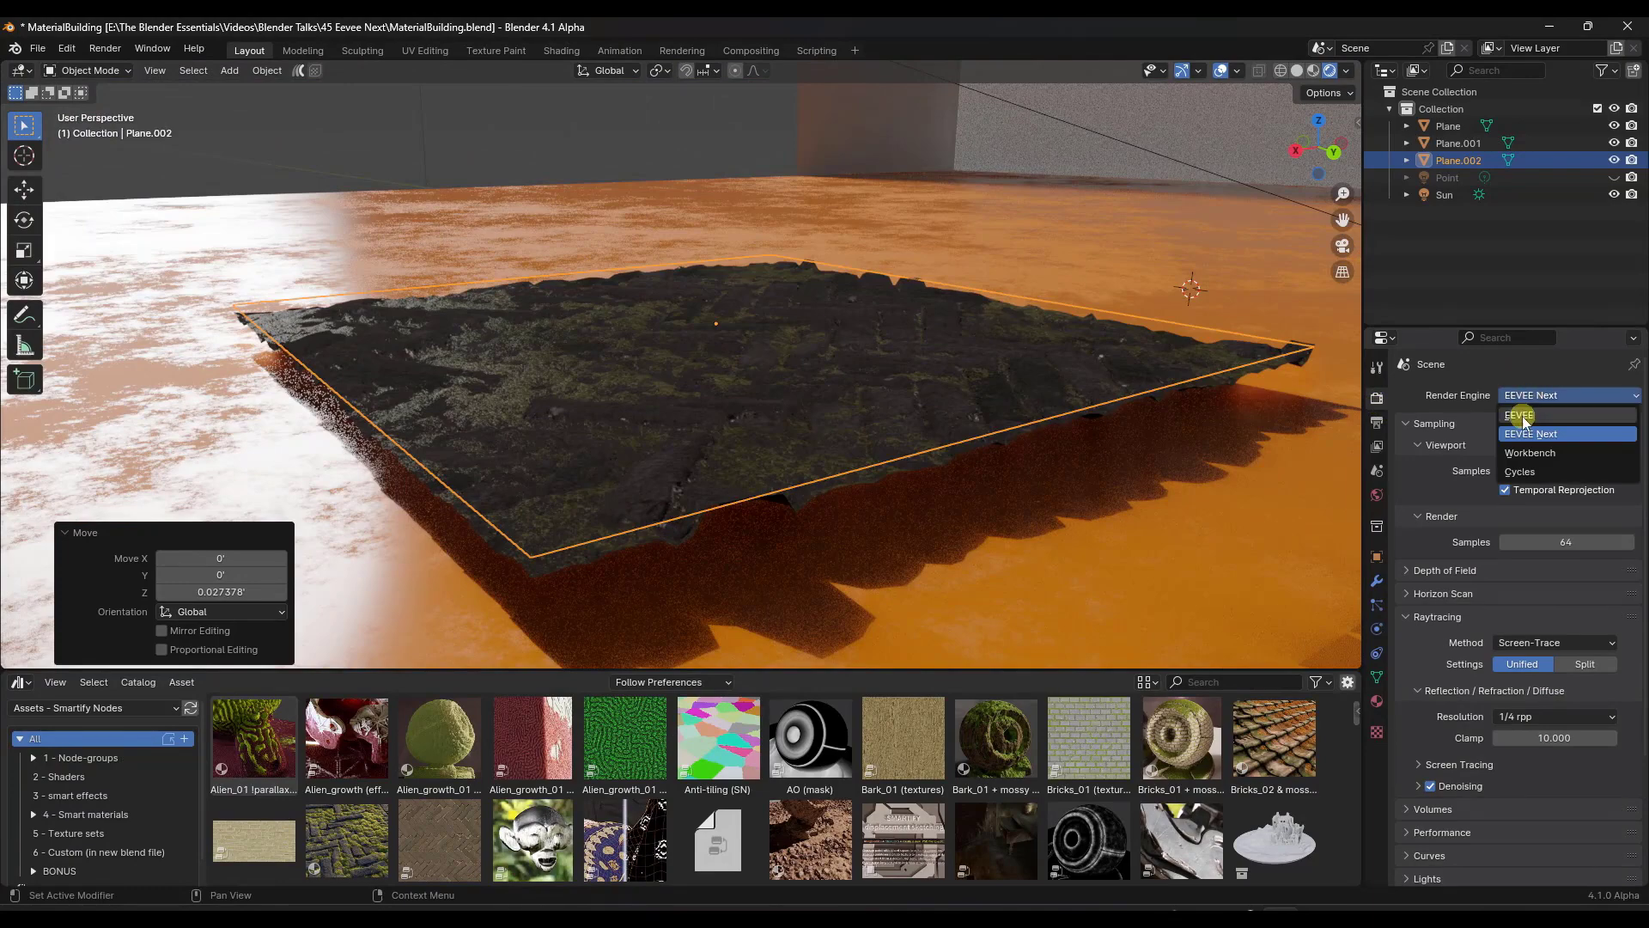
pyautogui.click(1521, 416)
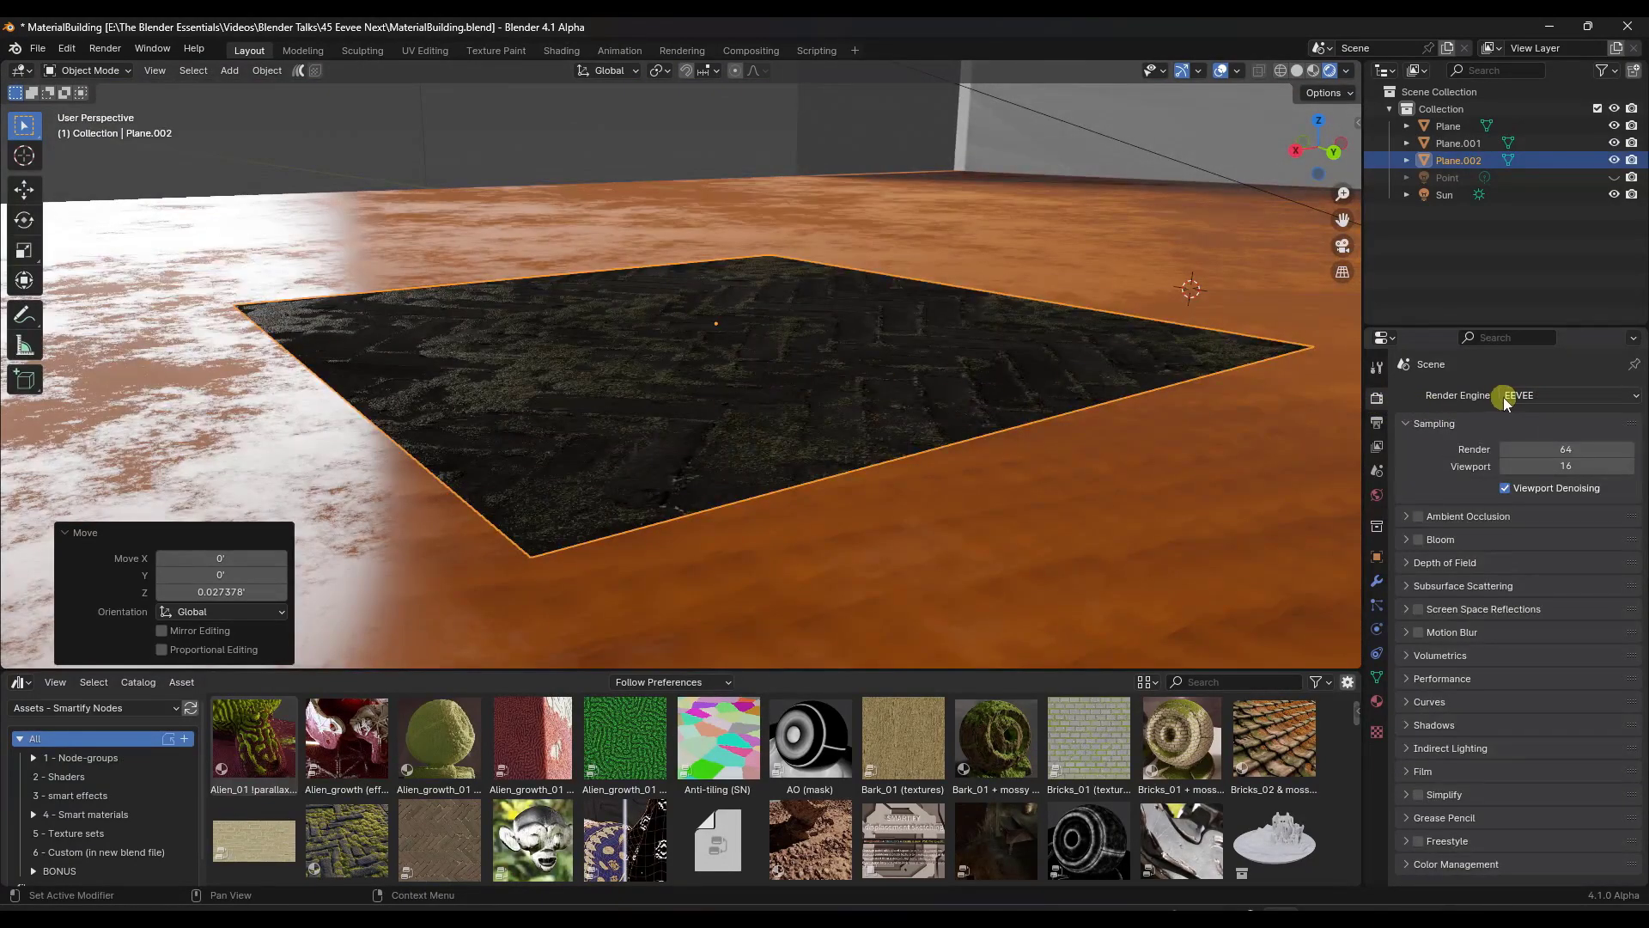
pyautogui.click(1503, 397)
pyautogui.click(1529, 467)
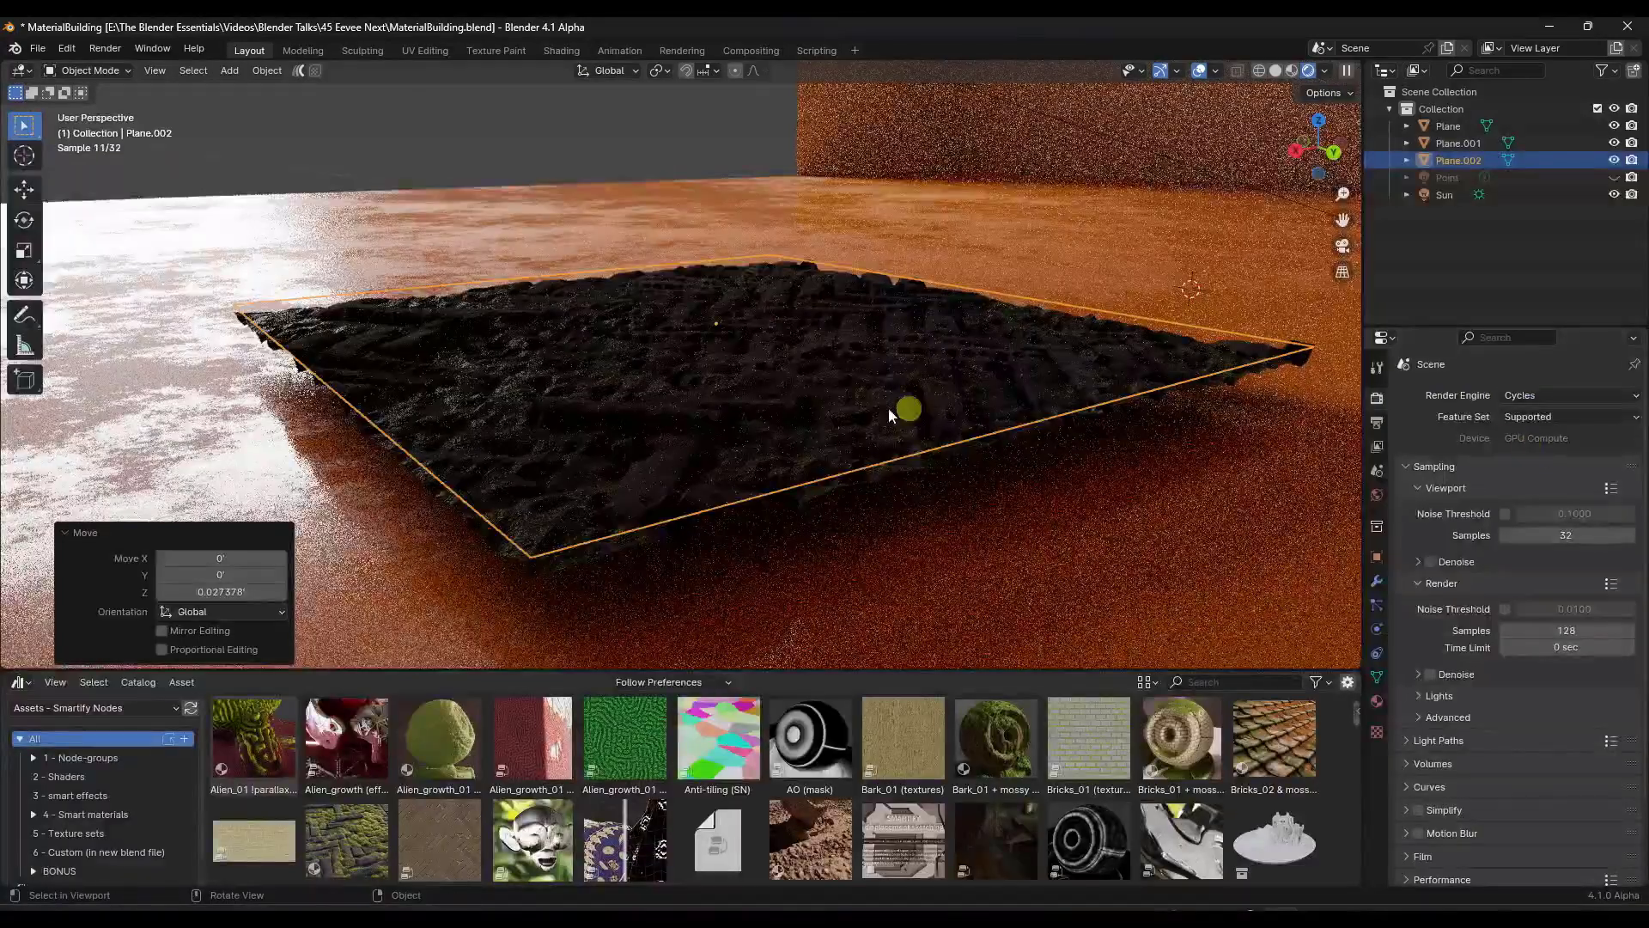
pyautogui.click(1532, 397)
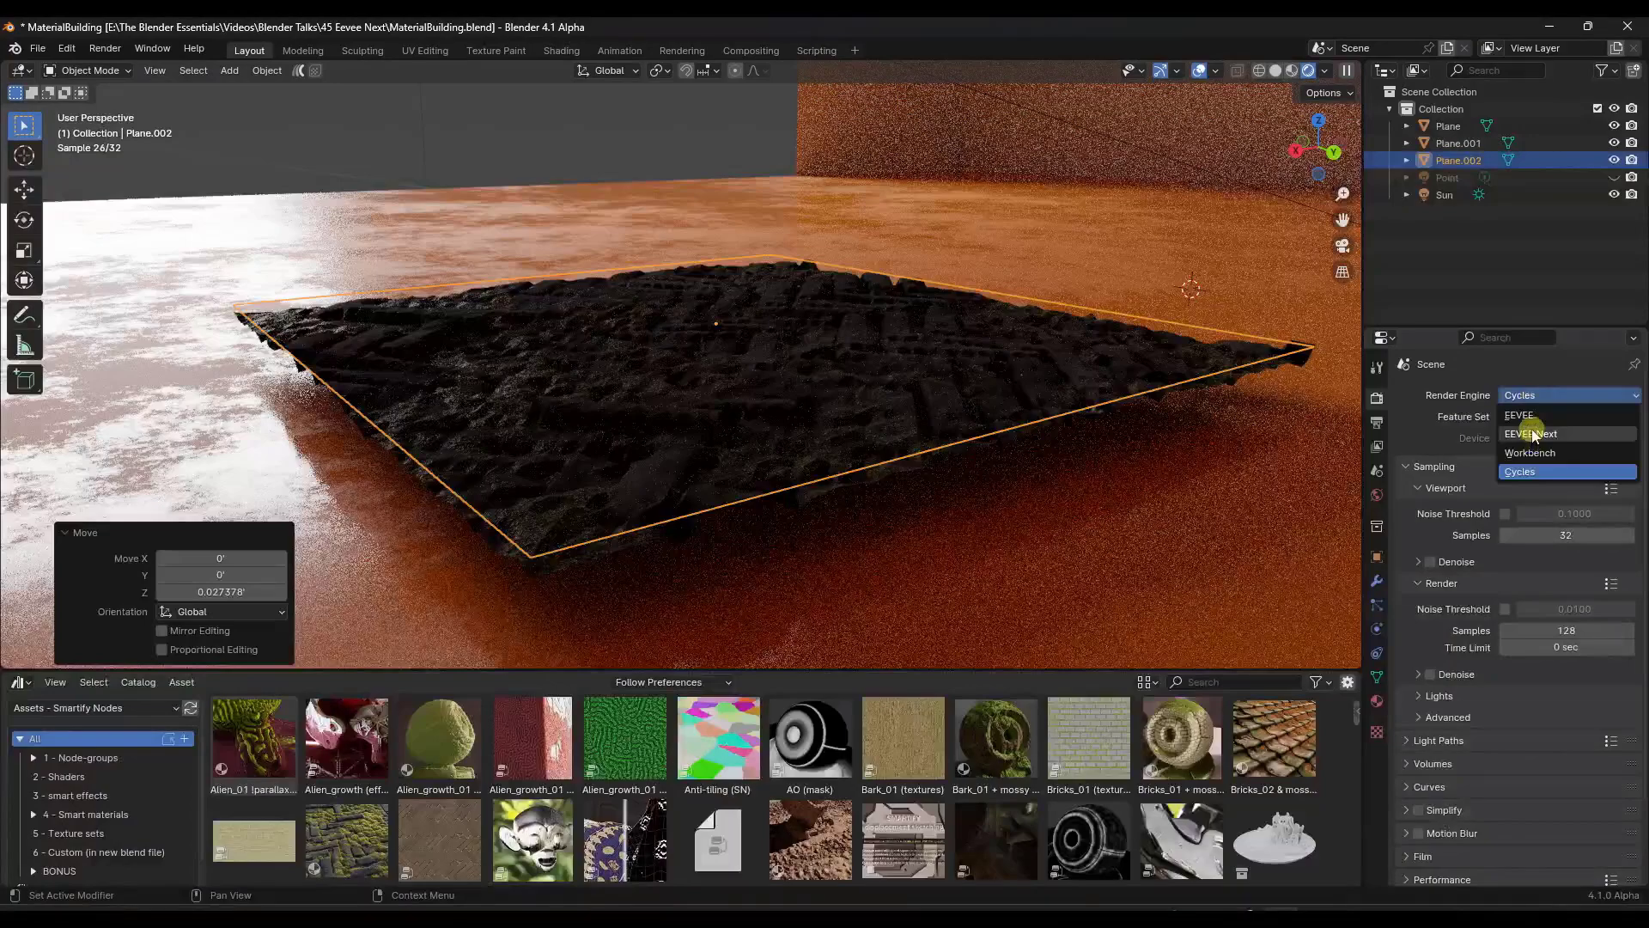
pyautogui.click(1531, 433)
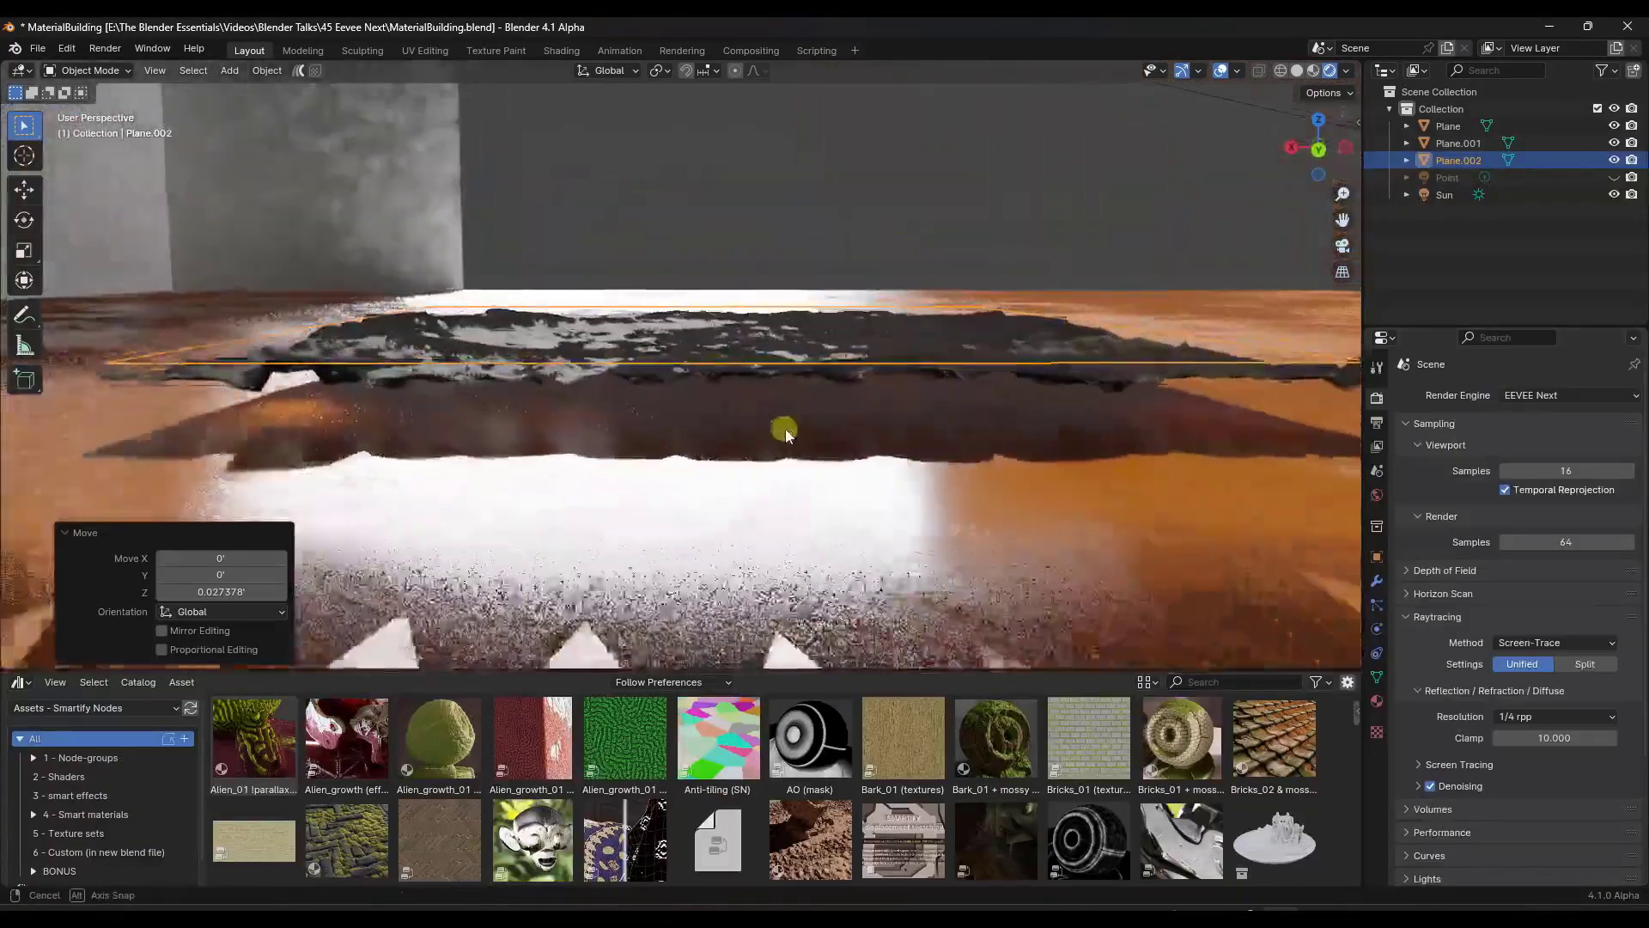